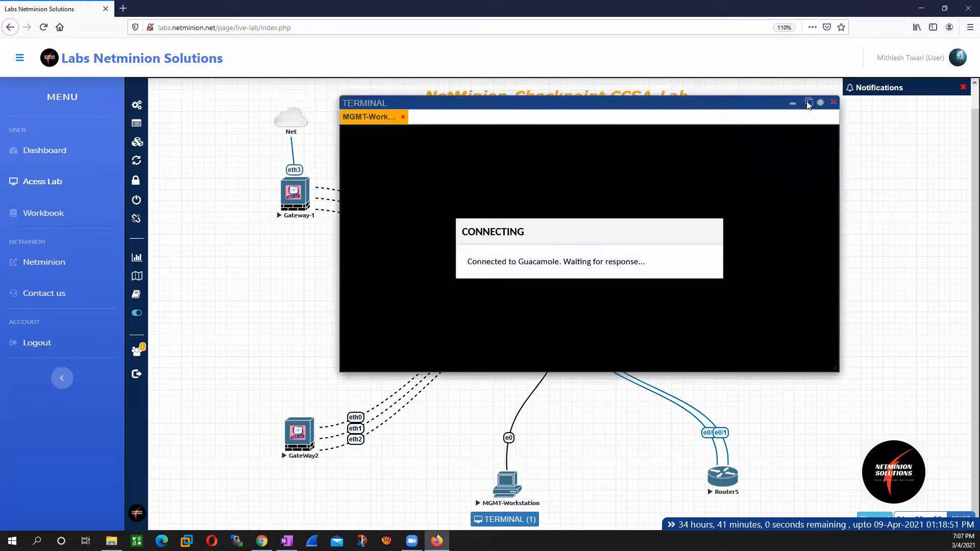
Step: Detach the MGMT-Workstation terminal into its own browser tab and return to the lab topology
left_click(810, 103)
left_click(51, 9)
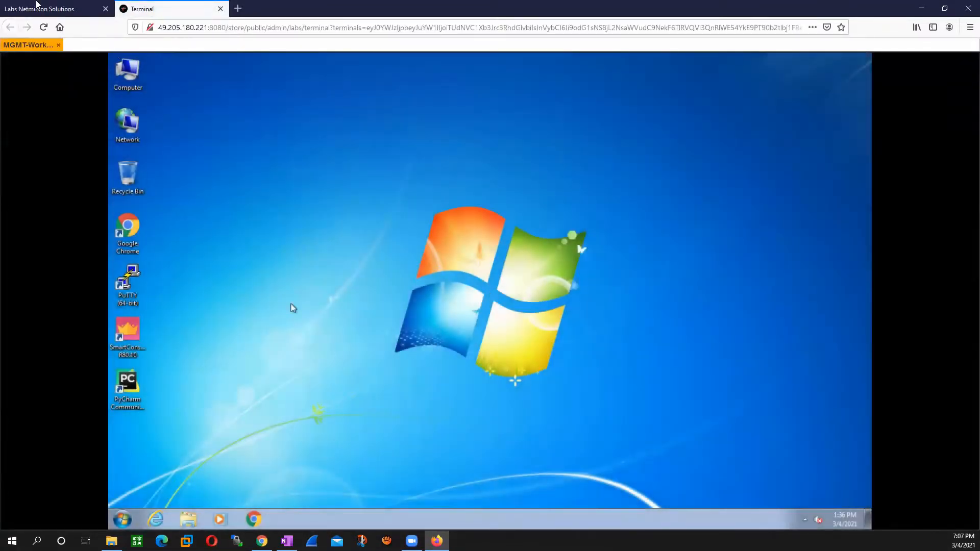
left_click(35, 7)
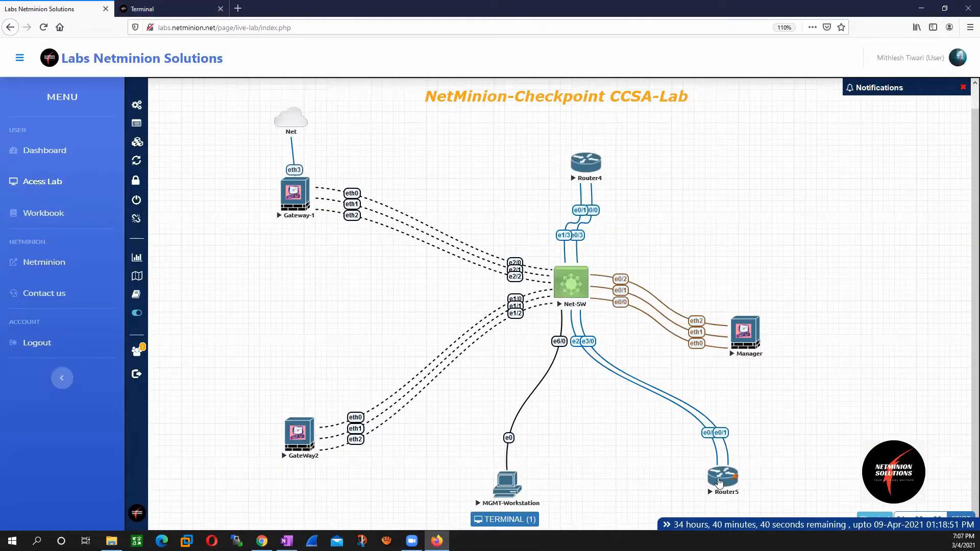
Step: Open Router5's console from the topology and bring up its command prompt
left_click(720, 481)
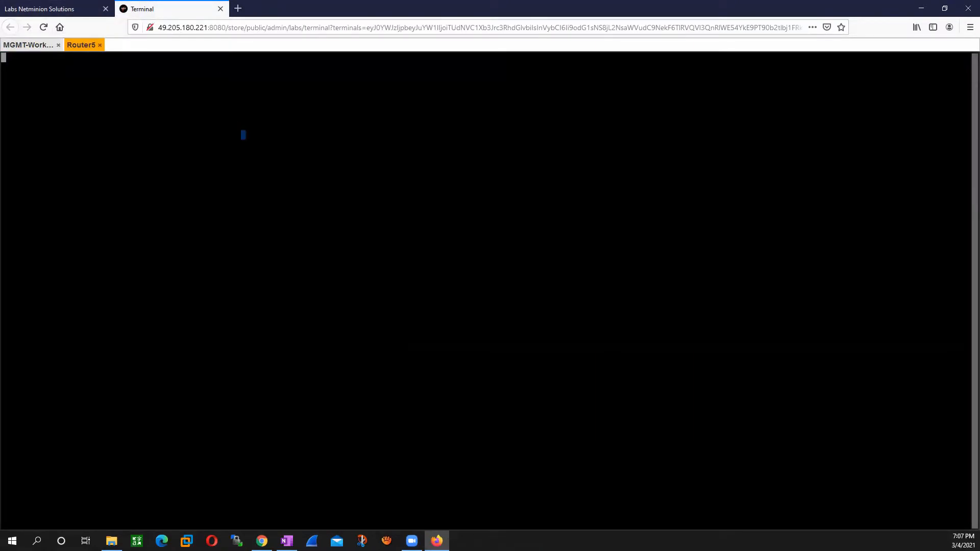
key("Return")
key("Return")
key("Return")
Step: Open the Manager's console from the topology and bring up its login prompt
left_click(31, 8)
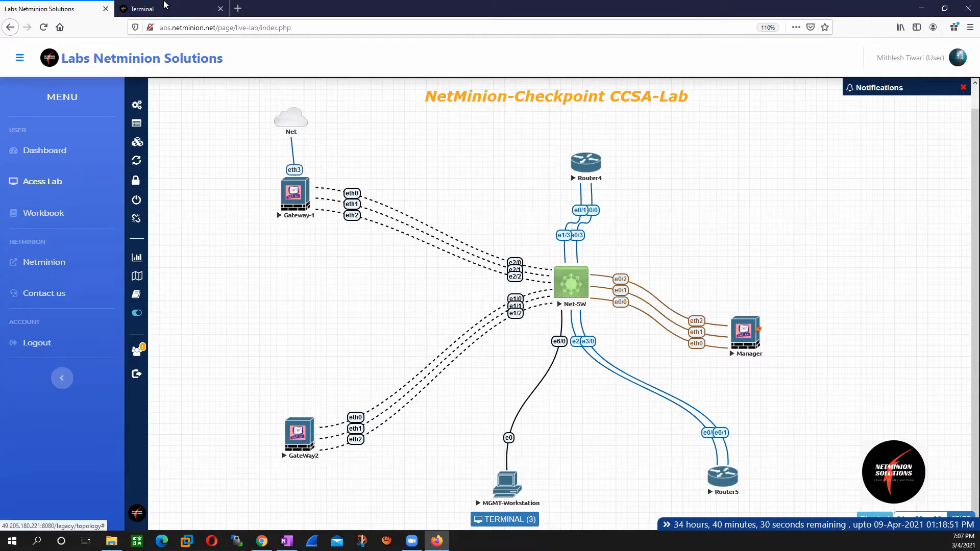
left_click(165, 5)
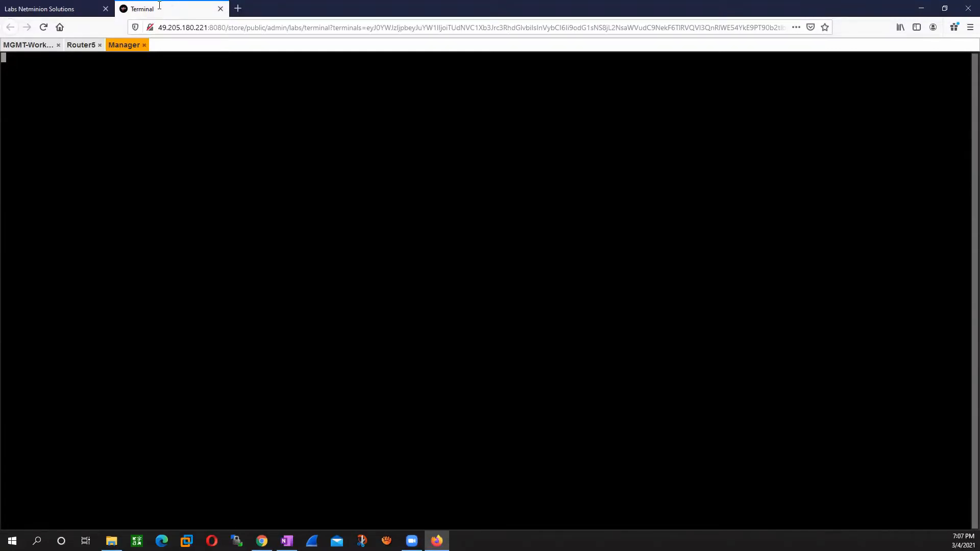
key("Return")
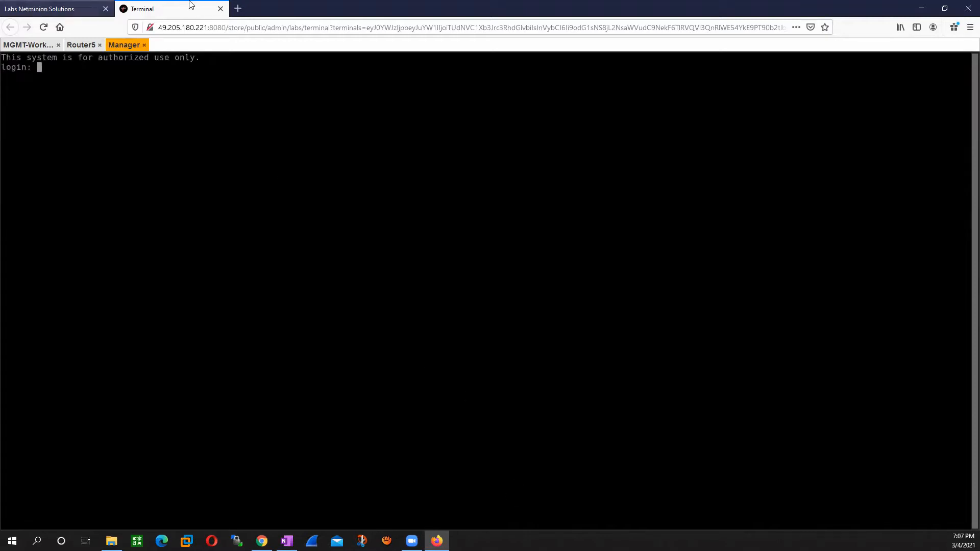
Step: Check the lab topology and view the MGMT-Workstation desktop in its terminal session
left_click(81, 9)
left_click(173, 8)
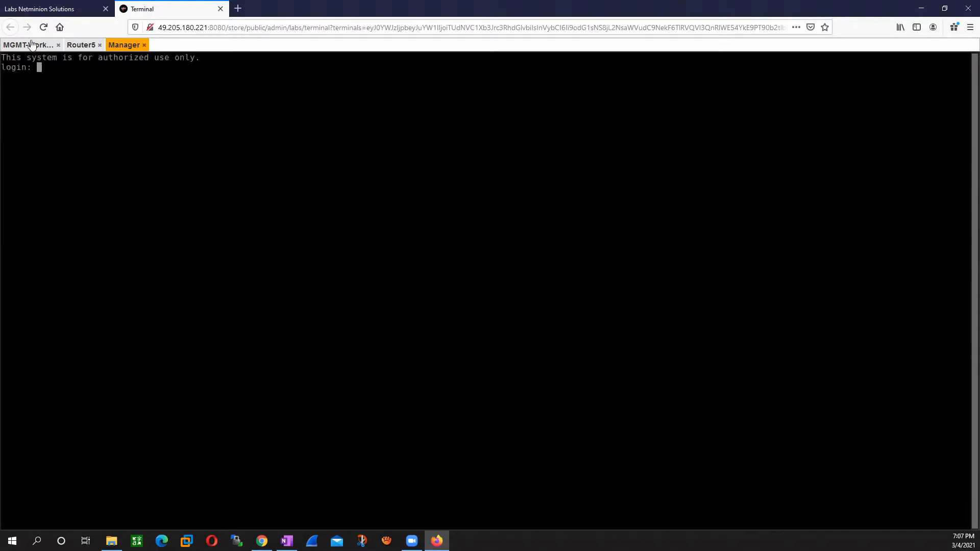
left_click(29, 44)
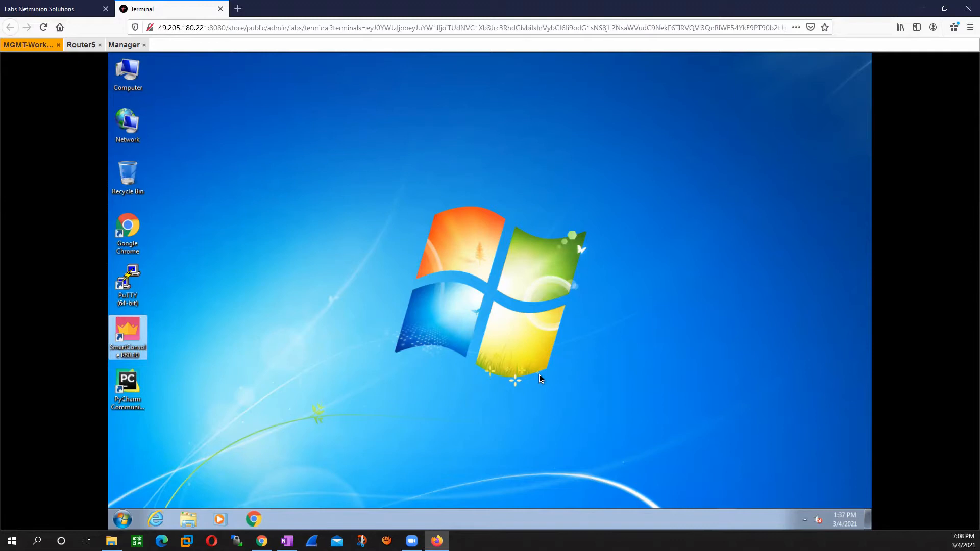
Step: Annotate the topology's empty area by hand with the internal network as "Int → 192.168.1.0/24"
left_click(44, 9)
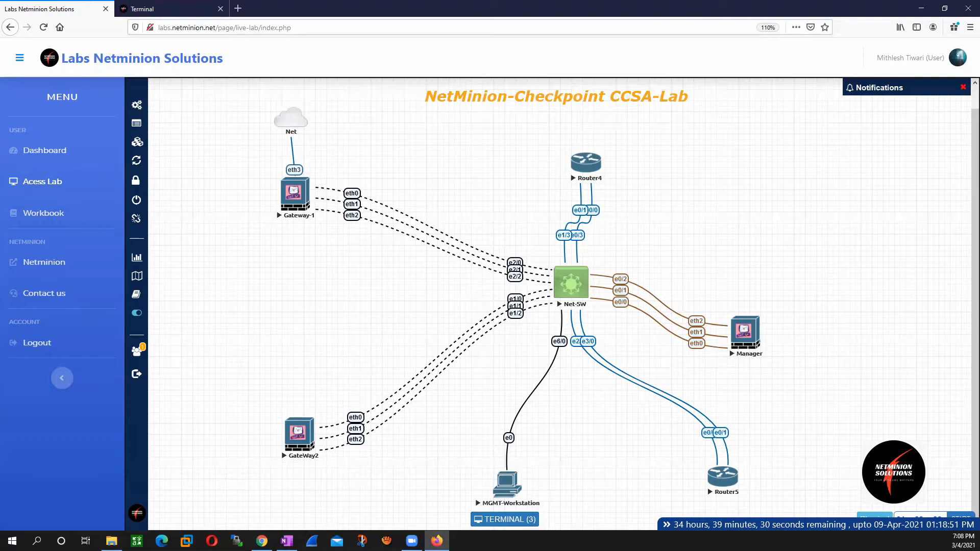
left_click(21, 383)
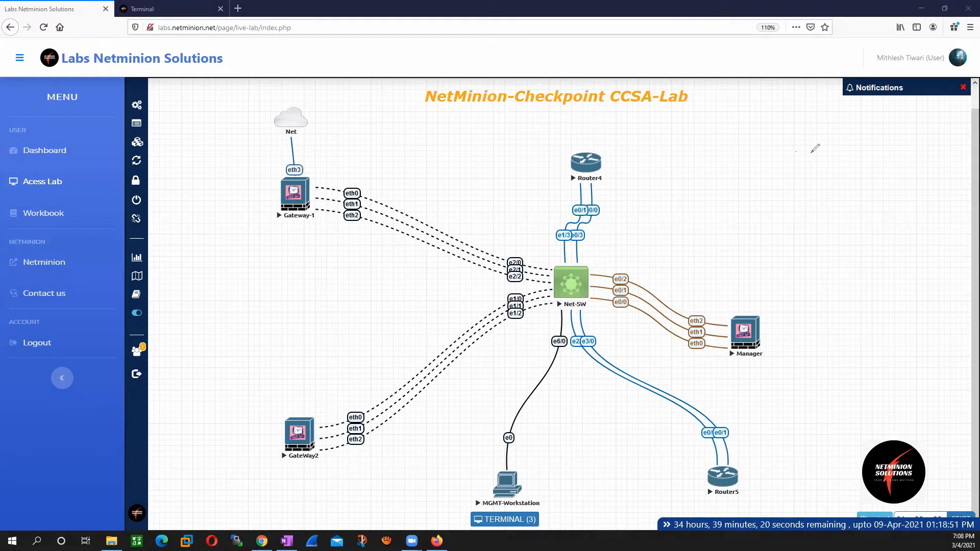
left_click_drag(823, 147, 822, 156)
left_click_drag(835, 149, 835, 156)
left_click_drag(841, 150, 856, 154)
left_click(851, 150)
mouse_move(866, 145)
left_mouse_down()
mouse_move(863, 154)
mouse_move(881, 153)
mouse_move(881, 144)
mouse_move(924, 152)
left_mouse_up()
left_click(888, 148)
left_click(903, 142)
left_click_drag(937, 137, 946, 146)
left_click_drag(951, 135, 955, 152)
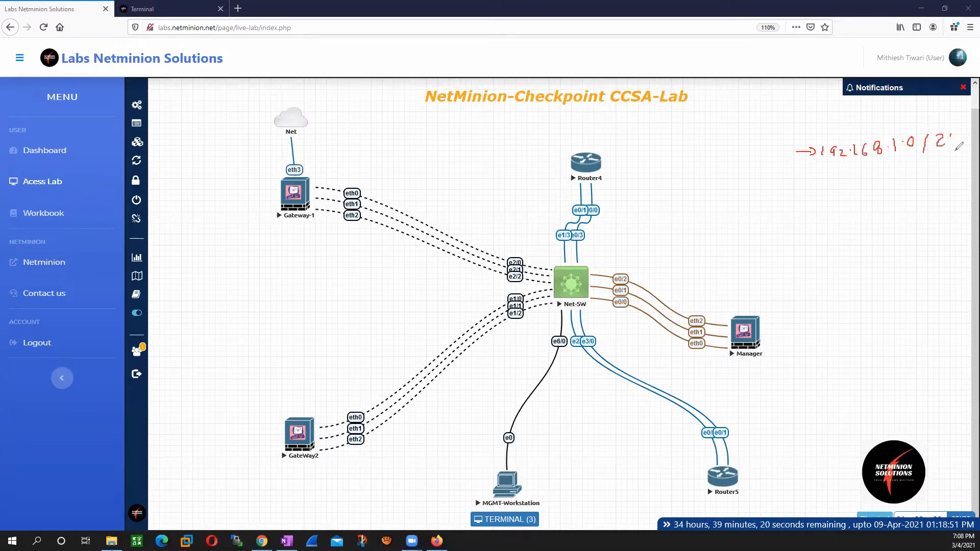
mouse_move(745, 145)
left_mouse_down()
mouse_move(746, 160)
mouse_move(752, 144)
left_mouse_up()
left_click_drag(738, 160, 770, 161)
left_click_drag(765, 152, 777, 149)
Step: Handwrite the external network beneath the internal one as "Ext → 100.0.0.0/24"
left_click_drag(740, 181, 761, 187)
mouse_move(761, 176)
left_mouse_down()
mouse_move(751, 186)
mouse_move(774, 177)
left_mouse_up()
left_click_drag(789, 179, 852, 176)
left_click_drag(863, 172, 900, 178)
left_click_drag(911, 172, 906, 184)
left_click_drag(917, 162, 930, 178)
left_click_drag(933, 160, 938, 180)
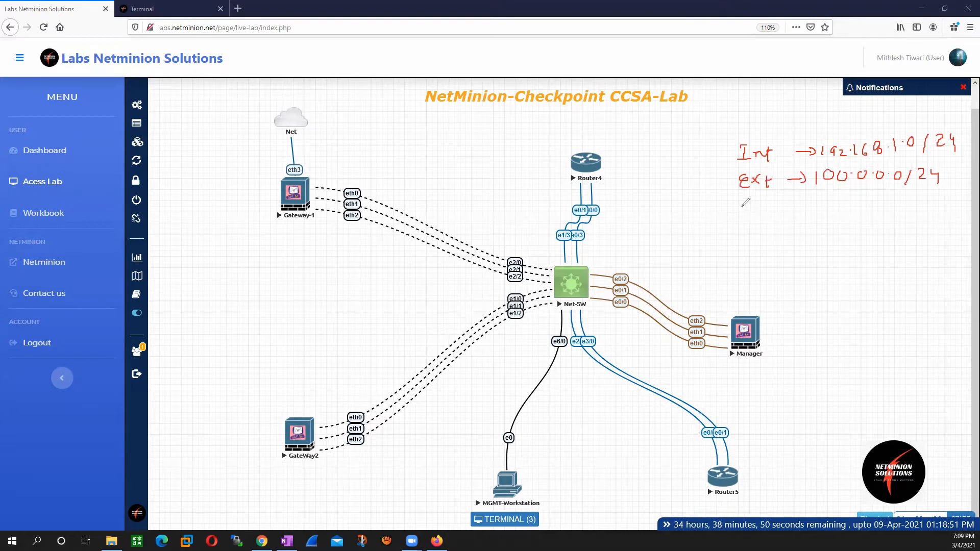
Step: Handwrite the DMZ network beneath the external one as "DMZ → 172.16.1.0/24"
mouse_move(738, 204)
left_mouse_down()
mouse_move(737, 220)
mouse_move(755, 213)
left_mouse_up()
left_click_drag(756, 205, 766, 214)
left_click_drag(768, 203, 784, 209)
left_click_drag(792, 206, 807, 206)
mouse_move(800, 202)
left_mouse_down()
mouse_move(829, 214)
mouse_move(891, 207)
mouse_move(902, 193)
mouse_move(913, 212)
mouse_move(947, 208)
left_mouse_up()
left_click(851, 204)
left_click(882, 204)
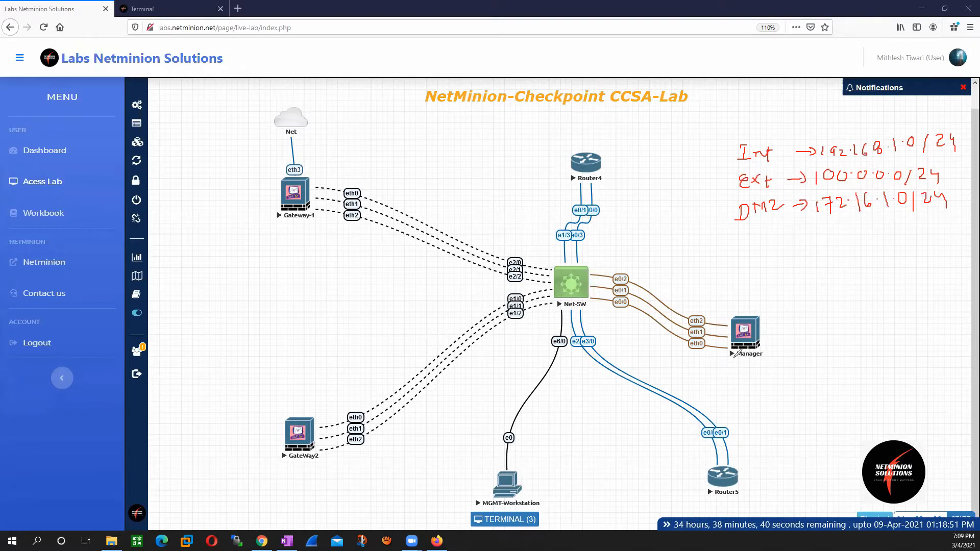
Step: Draw an arrow from the DMZ network to Router5, circle its e0/1 port and label its IP 172.16.1.10/24
left_click_drag(862, 228, 805, 424)
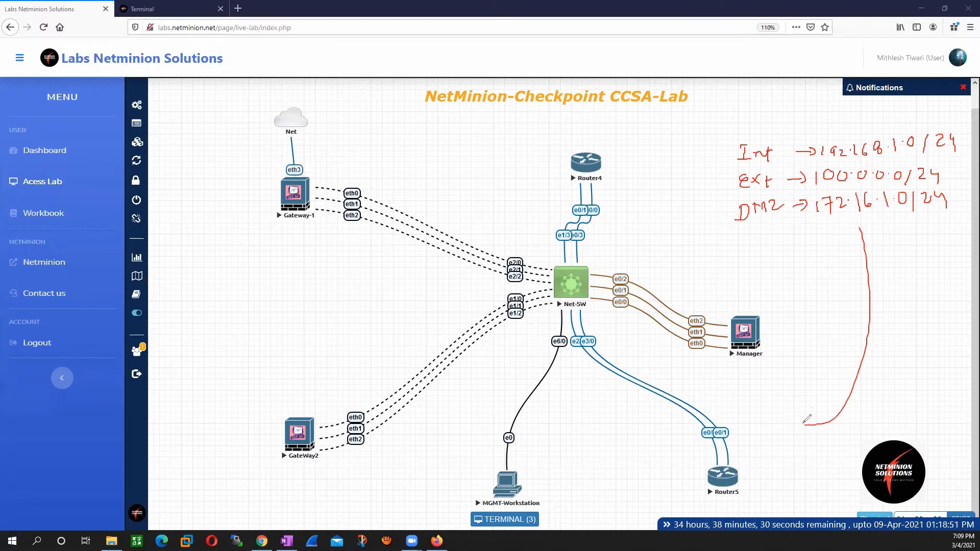
left_click_drag(766, 450, 774, 464)
mouse_move(721, 433)
left_mouse_down()
mouse_move(711, 432)
mouse_move(720, 441)
left_mouse_up()
left_click_drag(779, 476, 838, 447)
left_click(832, 449)
left_click(842, 440)
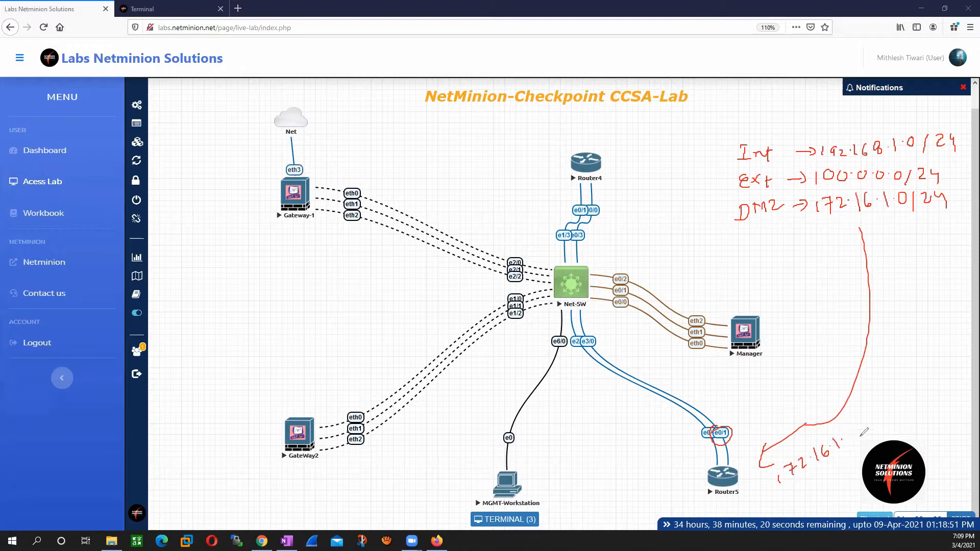
left_click_drag(845, 435, 848, 442)
left_click_drag(855, 428, 856, 428)
left_click_drag(865, 417, 868, 441)
left_click_drag(873, 421, 893, 421)
left_click_drag(892, 416, 895, 425)
mouse_move(751, 485)
left_mouse_down()
mouse_move(752, 501)
mouse_move(761, 494)
left_mouse_up()
left_click_drag(752, 511, 765, 500)
Step: Circle Gateway-1's eth2 port, label it 172.16.1.1/24, and write 172.16.1.1 as Router5's default gateway
mouse_move(784, 505)
left_mouse_down()
mouse_move(810, 509)
mouse_move(814, 496)
left_mouse_up()
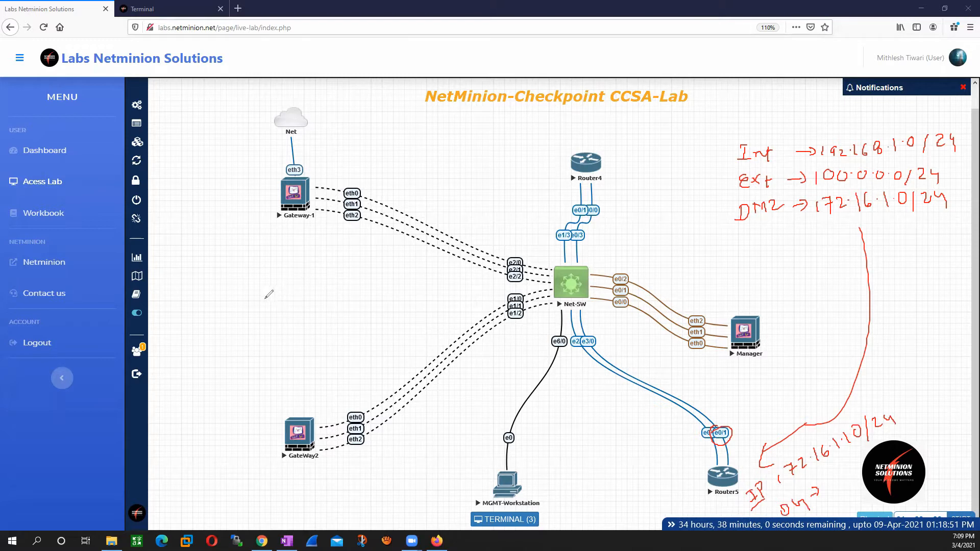
mouse_move(362, 214)
left_mouse_down()
mouse_move(345, 212)
mouse_move(364, 222)
mouse_move(364, 210)
left_mouse_up()
left_click_drag(309, 259, 351, 228)
left_click_drag(262, 297, 259, 307)
mouse_move(264, 292)
left_mouse_down()
mouse_move(265, 305)
mouse_move(283, 295)
left_mouse_up()
left_click_drag(281, 300, 302, 282)
left_click_drag(306, 271, 311, 279)
mouse_move(316, 267)
left_mouse_down()
mouse_move(318, 277)
mouse_move(352, 272)
left_mouse_up()
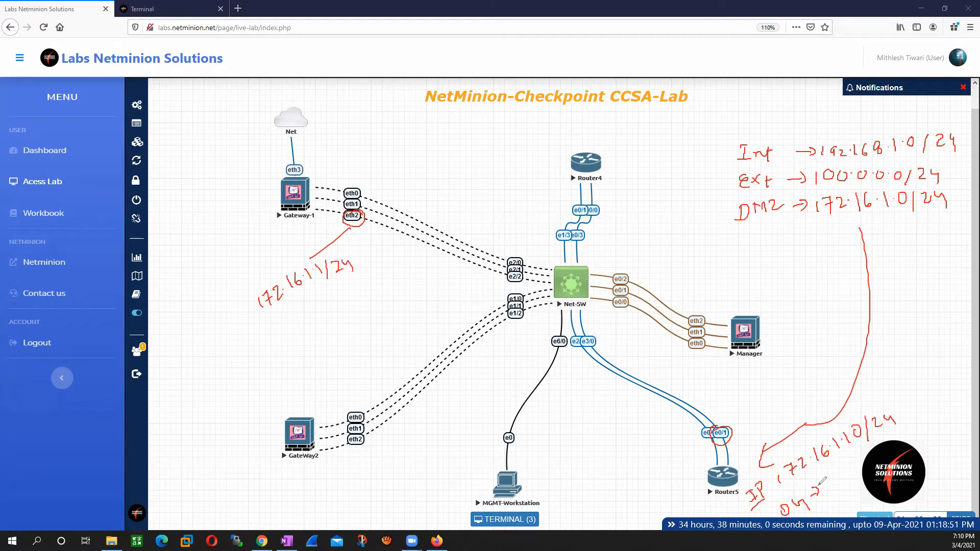
mouse_move(827, 472)
left_mouse_down()
mouse_move(829, 484)
mouse_move(860, 467)
left_mouse_up()
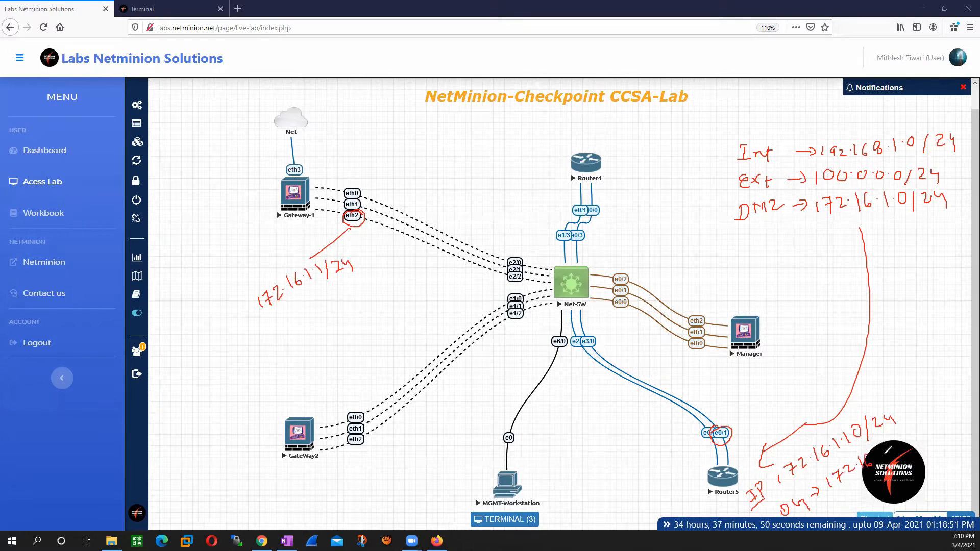
mouse_move(883, 448)
left_mouse_down()
mouse_move(879, 455)
mouse_move(895, 454)
left_mouse_up()
Step: Circle Router4 on the topology and label it as the external router and external client
mouse_move(571, 147)
left_mouse_down()
mouse_move(566, 175)
mouse_move(566, 163)
left_mouse_up()
left_click_drag(617, 120, 605, 143)
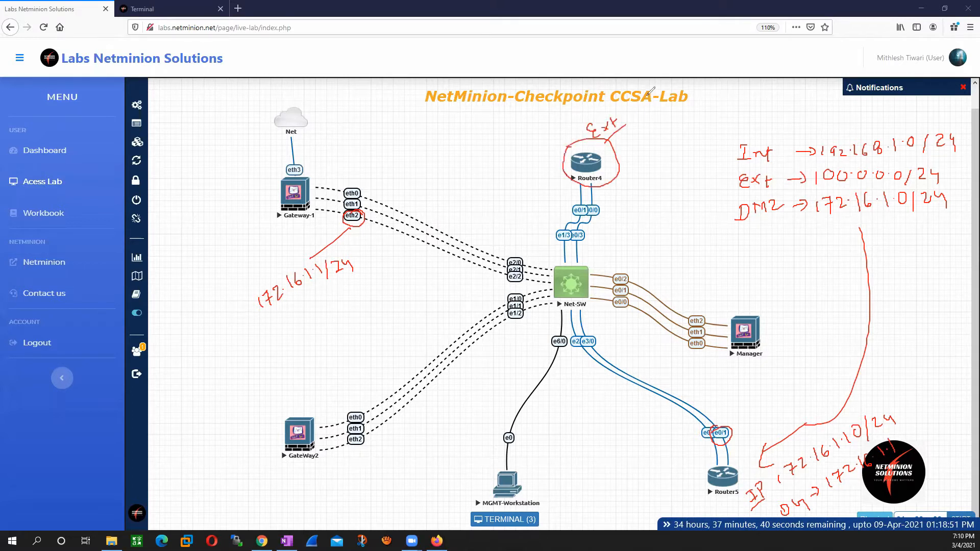
mouse_move(632, 105)
left_mouse_down()
mouse_move(634, 118)
mouse_move(657, 102)
left_mouse_up()
left_click_drag(655, 88, 667, 104)
mouse_move(624, 147)
left_mouse_down()
mouse_move(633, 154)
mouse_move(645, 136)
mouse_move(670, 130)
left_mouse_up()
left_click_drag(680, 121, 681, 126)
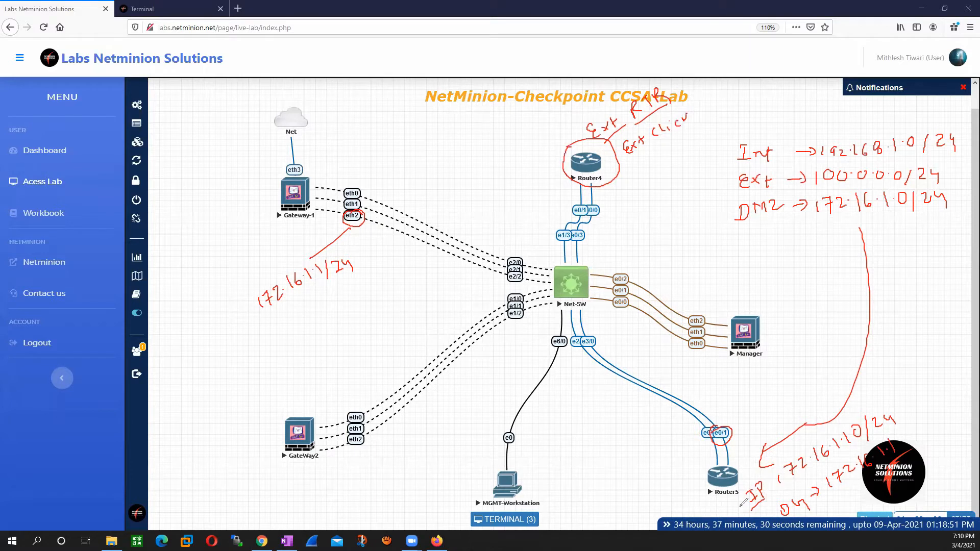
Step: Mark Router5's IP and note above it the DNAT mapping between 172.16.1.10 and 100.0.0.15, underlining the translated address
left_click_drag(729, 515, 755, 504)
mouse_move(773, 376)
left_mouse_down()
mouse_move(869, 354)
mouse_move(884, 340)
mouse_move(883, 356)
mouse_move(865, 360)
left_mouse_up()
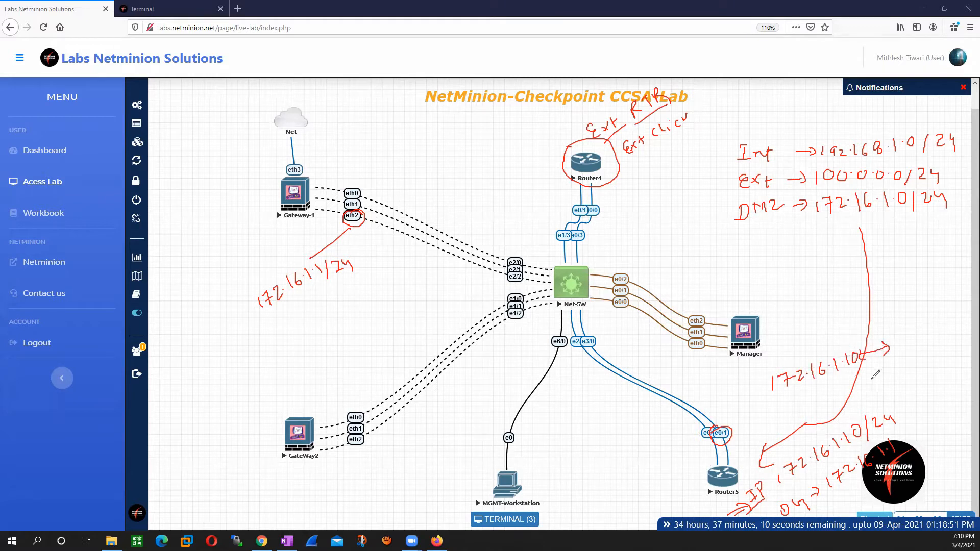
left_click_drag(866, 370, 890, 374)
mouse_move(880, 375)
left_mouse_down()
mouse_move(902, 371)
mouse_move(913, 354)
left_mouse_up()
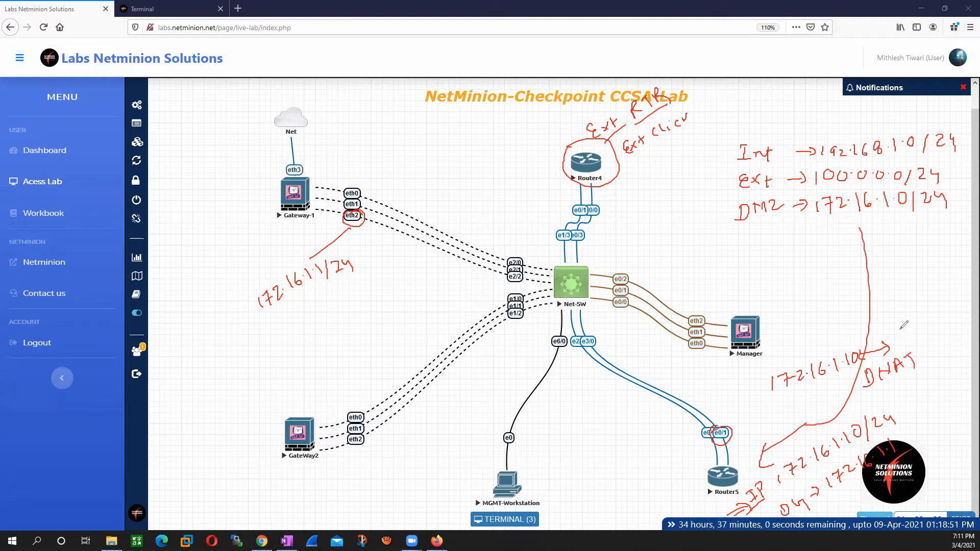
mouse_move(899, 328)
left_mouse_down()
mouse_move(897, 341)
mouse_move(939, 309)
left_mouse_up()
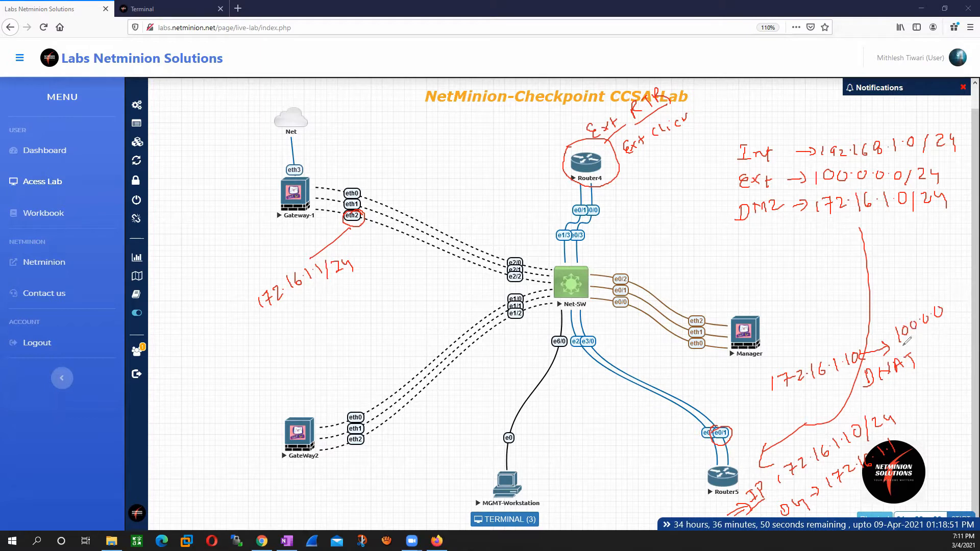
left_click_drag(950, 302, 951, 303)
left_click_drag(955, 297, 956, 304)
left_click_drag(962, 292, 959, 301)
left_click_drag(900, 338, 959, 317)
Step: Draw a line from Router4 to 100.0.0.15 and an arrow from that address to an underlined 172.16.1.10
mouse_move(567, 145)
left_mouse_down()
mouse_move(495, 143)
mouse_move(443, 160)
mouse_move(452, 145)
mouse_move(503, 124)
left_mouse_up()
left_click(494, 126)
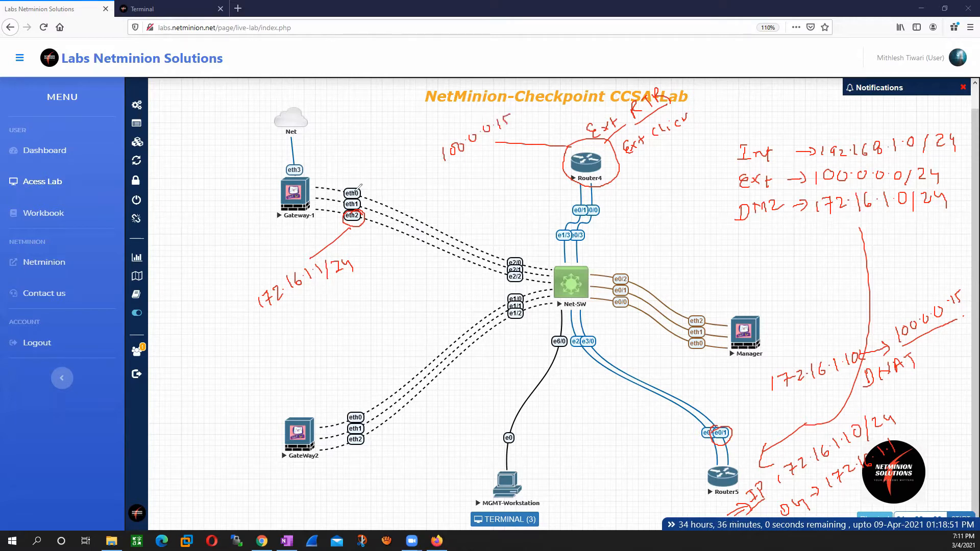
left_click_drag(455, 168, 477, 202)
mouse_move(460, 196)
left_mouse_down()
mouse_move(478, 203)
mouse_move(475, 225)
mouse_move(505, 190)
mouse_move(526, 188)
left_mouse_up()
left_click(518, 190)
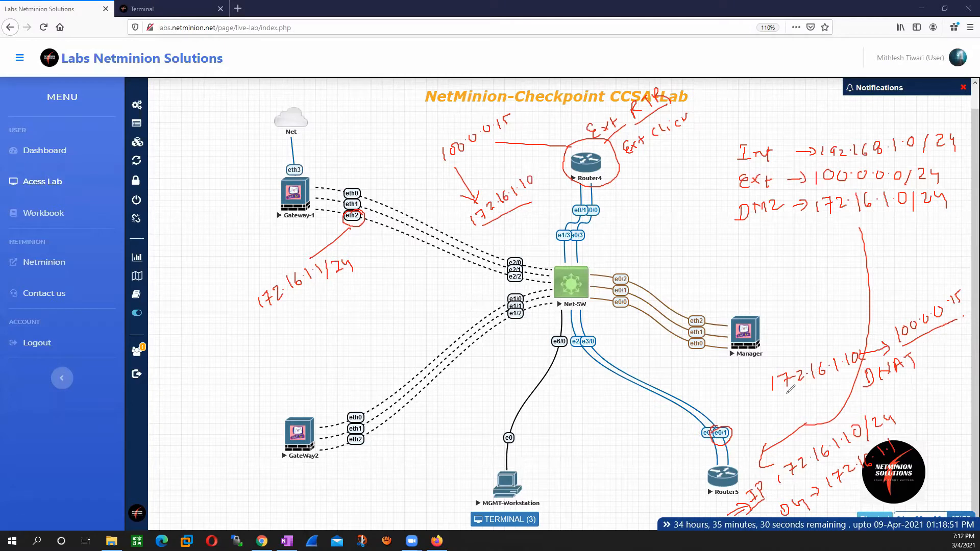
Step: Circle Router5 and the Net-SW port e3/0, labelling the port with VLAN number 172
mouse_move(713, 454)
left_mouse_down()
mouse_move(699, 485)
mouse_move(750, 477)
mouse_move(717, 458)
left_mouse_up()
mouse_move(594, 333)
left_mouse_down()
mouse_move(579, 348)
mouse_move(598, 335)
mouse_move(626, 350)
mouse_move(649, 346)
left_mouse_up()
left_click_drag(623, 359, 647, 351)
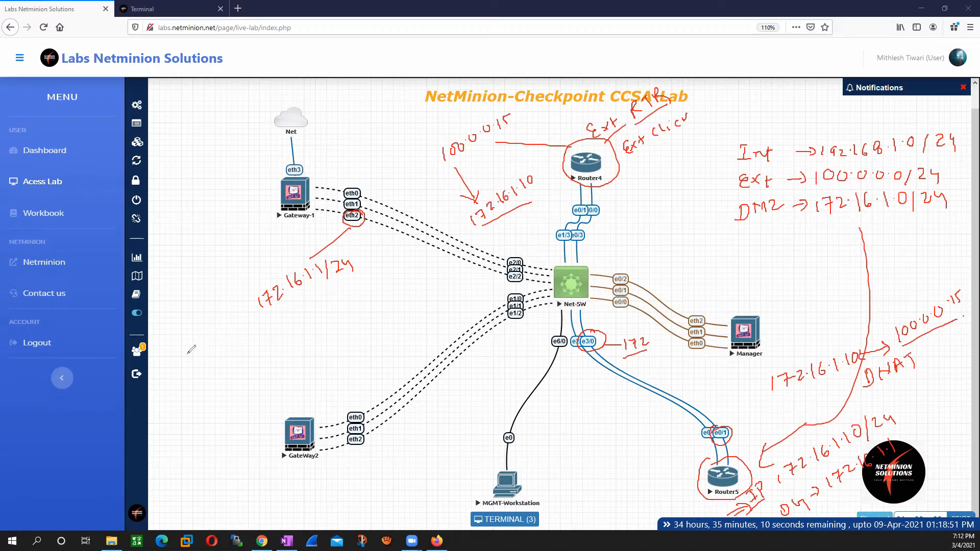
Step: Start a handwritten task list above GateWay2 with "Assign IP" and "Configure e3/0 Vlan 172"
left_click_drag(185, 356, 198, 356)
mouse_move(193, 352)
left_mouse_down()
mouse_move(195, 362)
mouse_move(250, 343)
mouse_move(263, 352)
mouse_move(291, 338)
mouse_move(276, 353)
mouse_move(296, 356)
left_mouse_up()
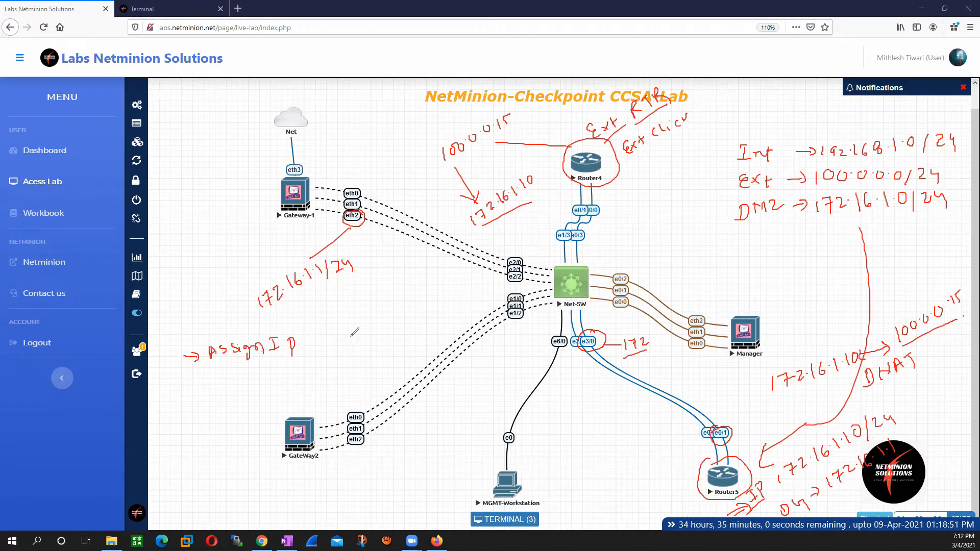
left_click_drag(301, 344, 311, 343)
left_click_drag(187, 380, 187, 393)
left_click_drag(193, 387, 180, 388)
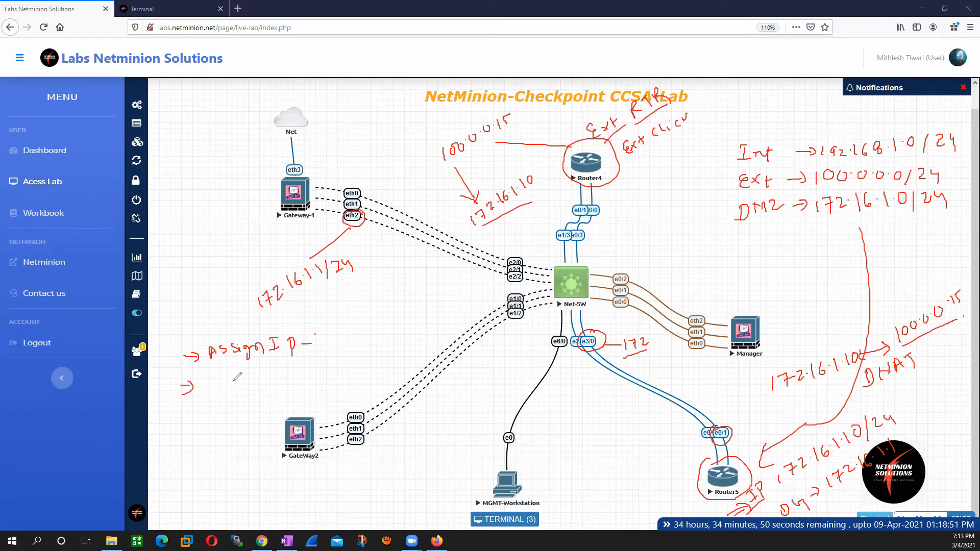
mouse_move(211, 381)
left_mouse_down()
mouse_move(250, 388)
mouse_move(304, 370)
mouse_move(299, 387)
mouse_move(338, 363)
mouse_move(360, 373)
mouse_move(364, 361)
mouse_move(390, 364)
left_mouse_up()
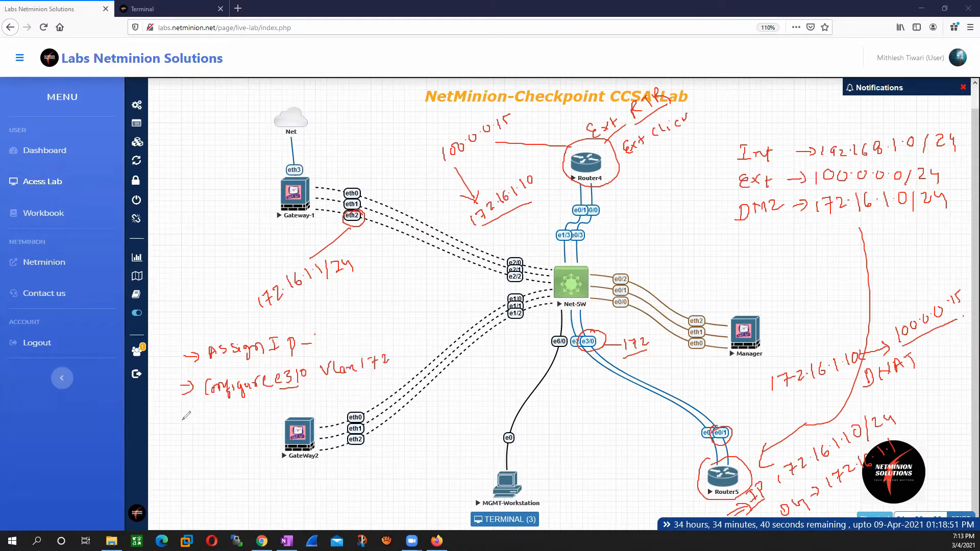
Step: Add "NAT (FW) → Manual NAT" as the third item of the handwritten task list
mouse_move(172, 432)
left_mouse_down()
mouse_move(211, 416)
mouse_move(217, 425)
mouse_move(220, 415)
mouse_move(235, 429)
mouse_move(244, 415)
left_mouse_up()
left_click_drag(239, 414, 246, 432)
left_click_drag(252, 432, 267, 415)
mouse_move(264, 414)
left_mouse_down()
mouse_move(278, 414)
mouse_move(280, 429)
mouse_move(305, 410)
left_mouse_up()
mouse_move(310, 416)
left_mouse_down()
mouse_move(313, 402)
mouse_move(327, 416)
mouse_move(403, 383)
mouse_move(395, 394)
left_mouse_up()
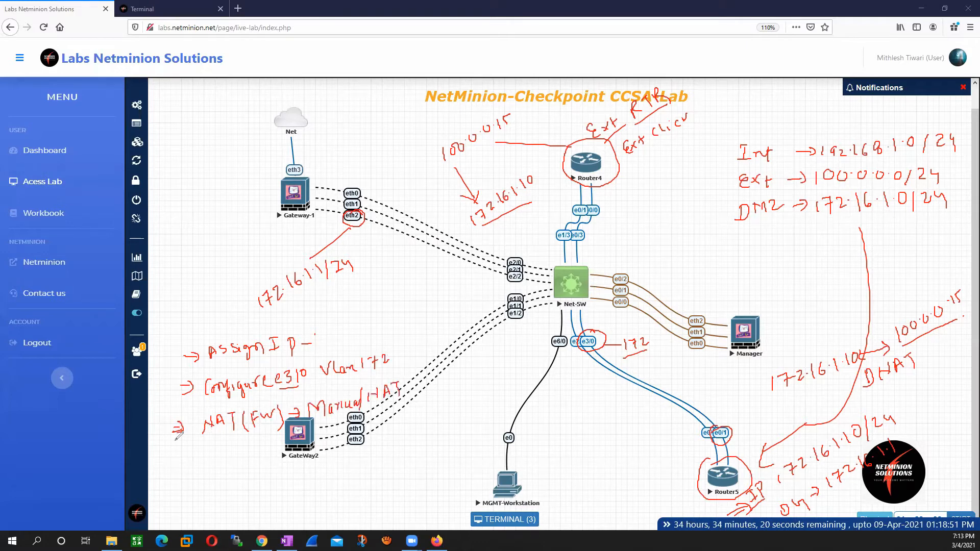
Step: Add a fourth handwritten task to create a policy allowing the communication
left_click_drag(170, 459, 249, 447)
left_click_drag(257, 450, 255, 461)
left_click_drag(269, 444, 271, 453)
left_click_drag(276, 446, 294, 468)
left_click_drag(225, 472, 197, 494)
mouse_move(190, 490)
left_mouse_down()
mouse_move(280, 472)
mouse_move(310, 482)
mouse_move(348, 468)
mouse_move(368, 472)
mouse_move(377, 458)
mouse_move(386, 469)
mouse_move(426, 456)
mouse_move(418, 463)
left_mouse_up()
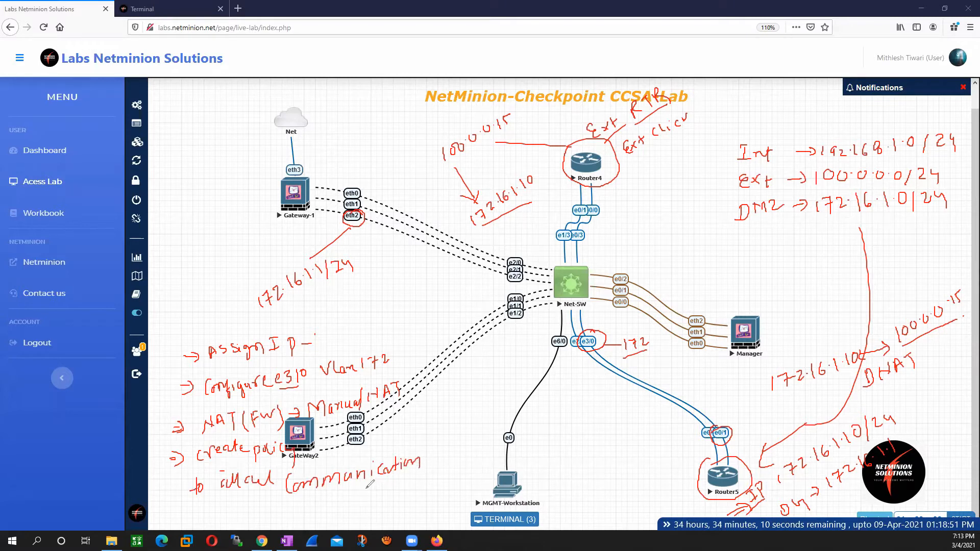
mouse_move(223, 498)
left_mouse_down()
mouse_move(229, 510)
mouse_move(238, 490)
mouse_move(237, 508)
mouse_move(256, 499)
mouse_move(279, 521)
mouse_move(292, 510)
mouse_move(280, 518)
left_mouse_up()
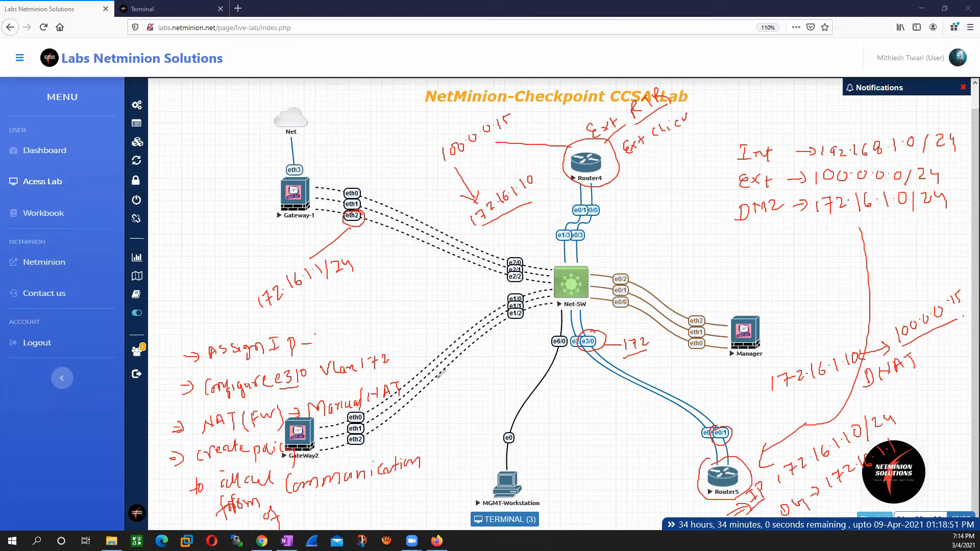
mouse_move(276, 513)
left_mouse_down()
mouse_move(330, 499)
mouse_move(348, 507)
left_mouse_up()
left_click_drag(350, 501, 358, 503)
mouse_move(360, 486)
left_mouse_down()
mouse_move(372, 513)
mouse_move(389, 484)
mouse_move(402, 495)
left_mouse_up()
left_click_drag(400, 483, 402, 492)
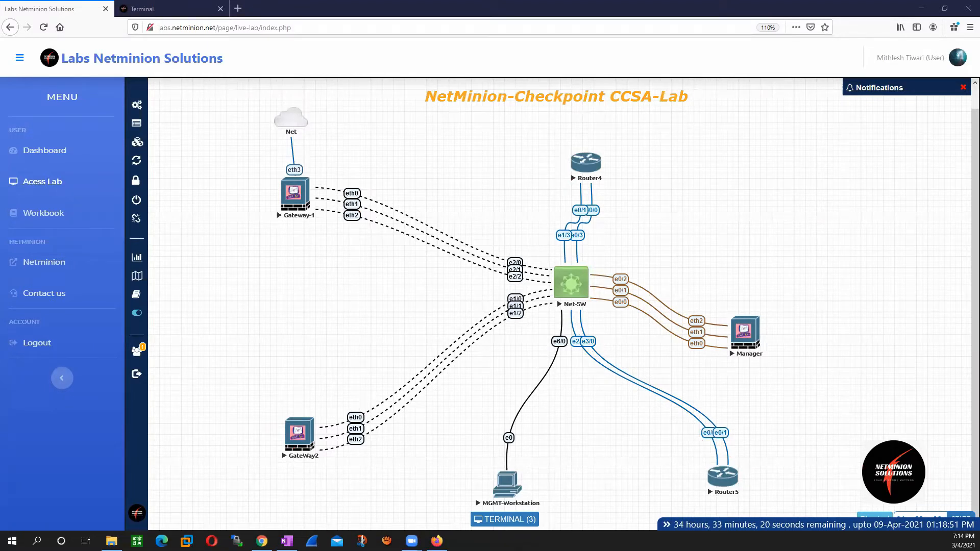
Step: Open the Router5 console and enter privileged mode, then global configuration mode
left_click(168, 9)
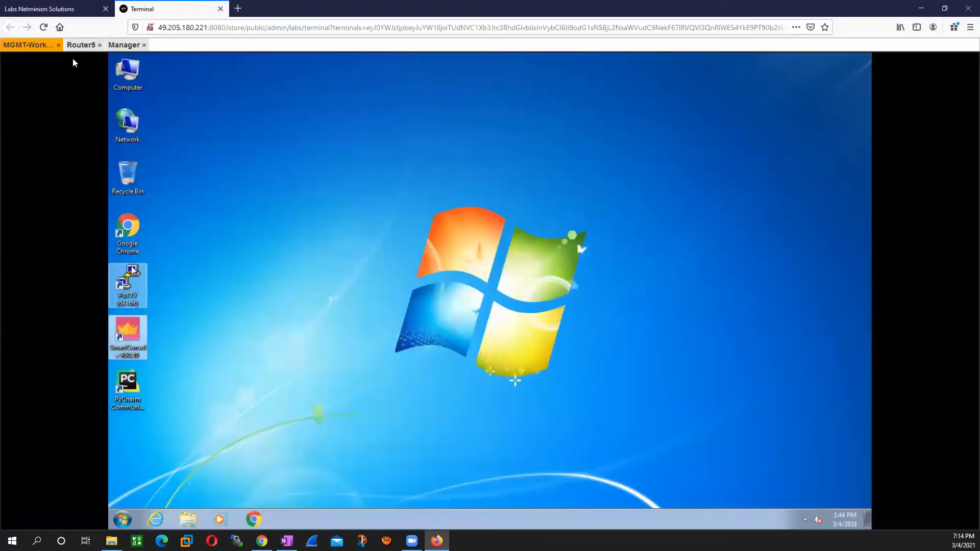
left_click(82, 44)
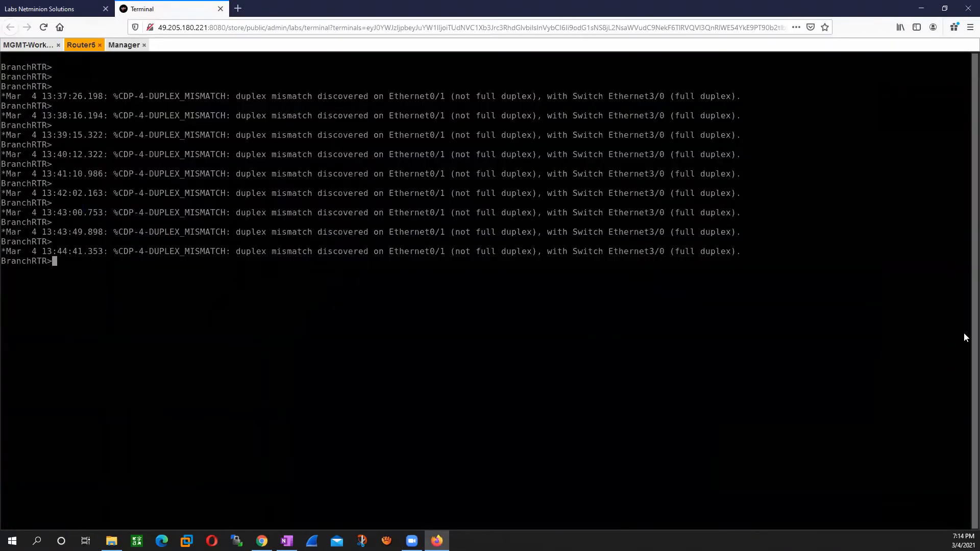
type("exit")
key("BackSpace")
key("BackSpace")
key("BackSpace")
key("BackSpace")
type("en")
key("Return")
left_click(38, 9)
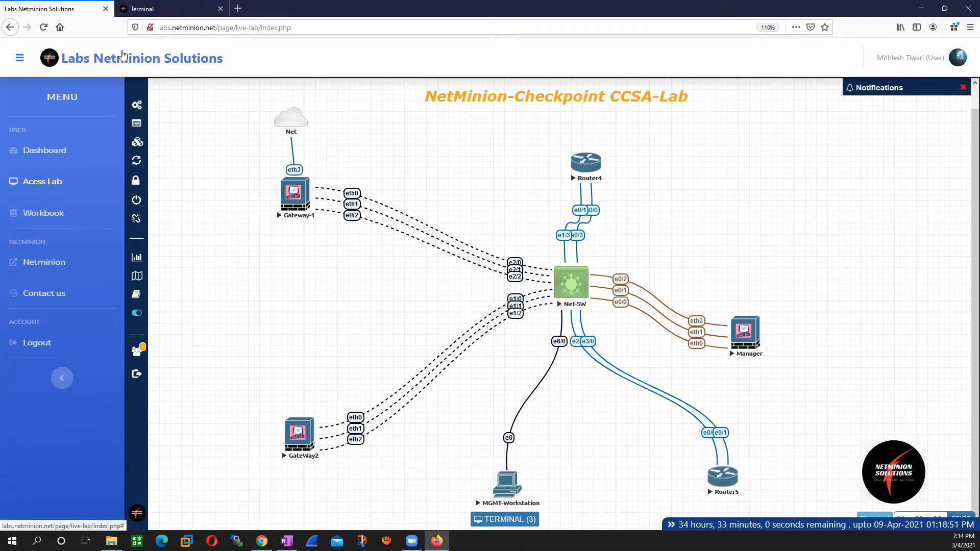
left_click(146, 8)
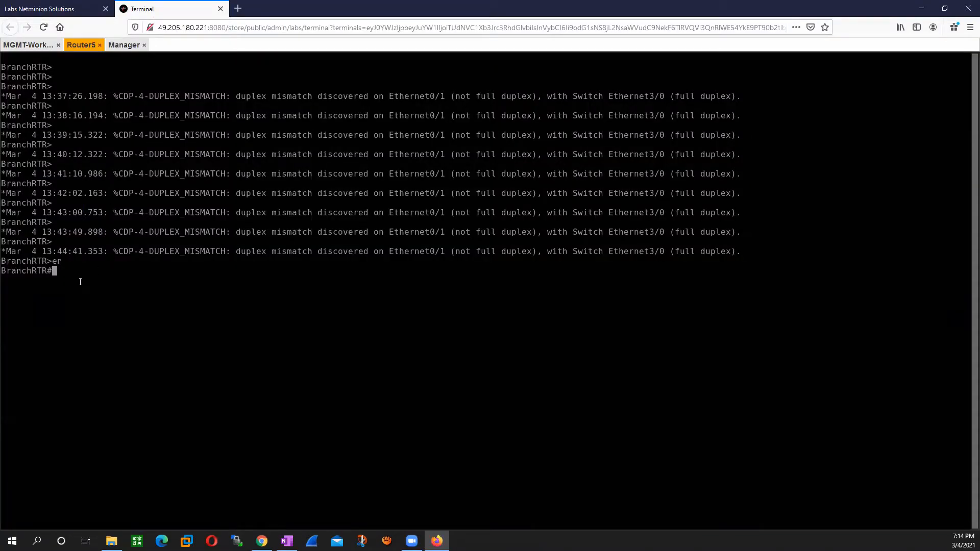
type("conf t")
key("Return")
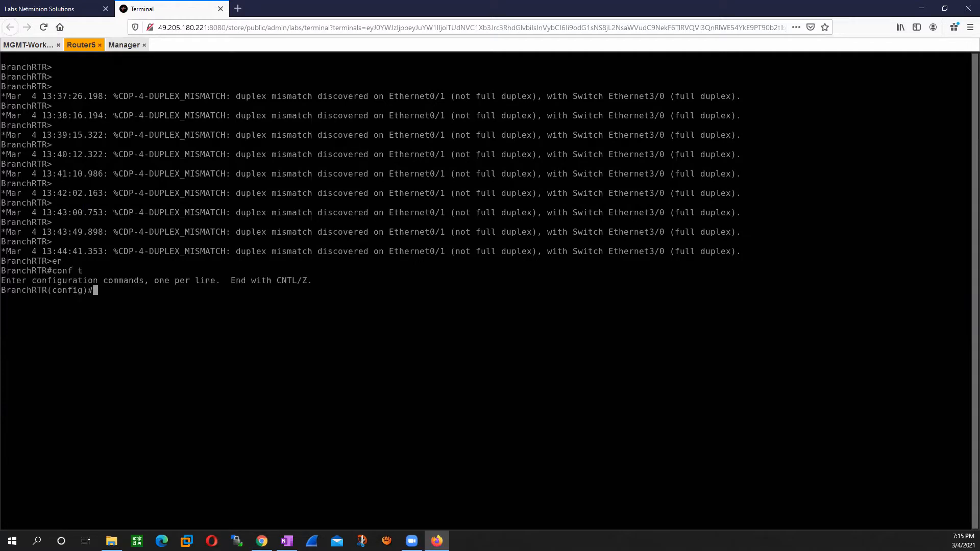
Step: Assign IP address 172.16.1.10 with mask 255.255.255.0 to the router's interface eth0/1
type("int eth0/1")
key("Return")
type("ip add  ")
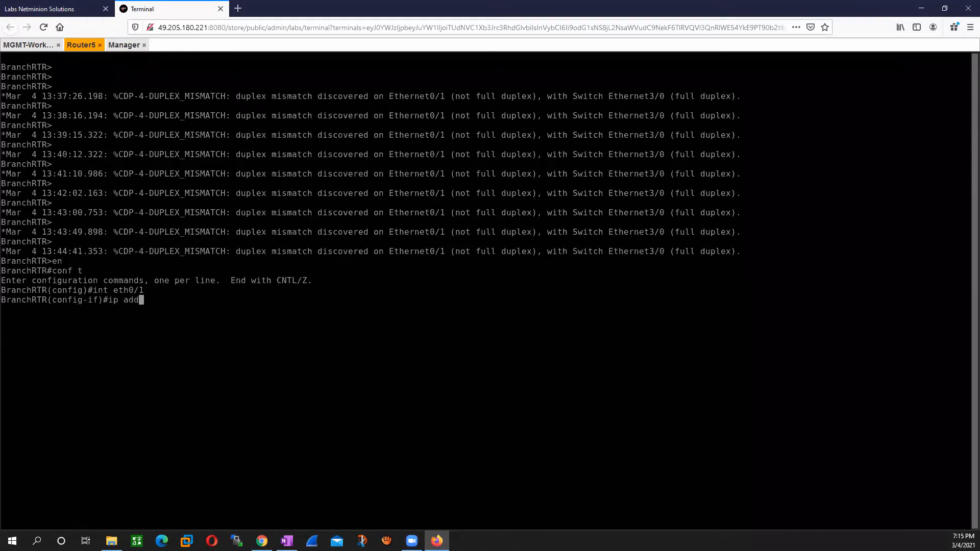
type("172.16.1.10 255.255.255.0")
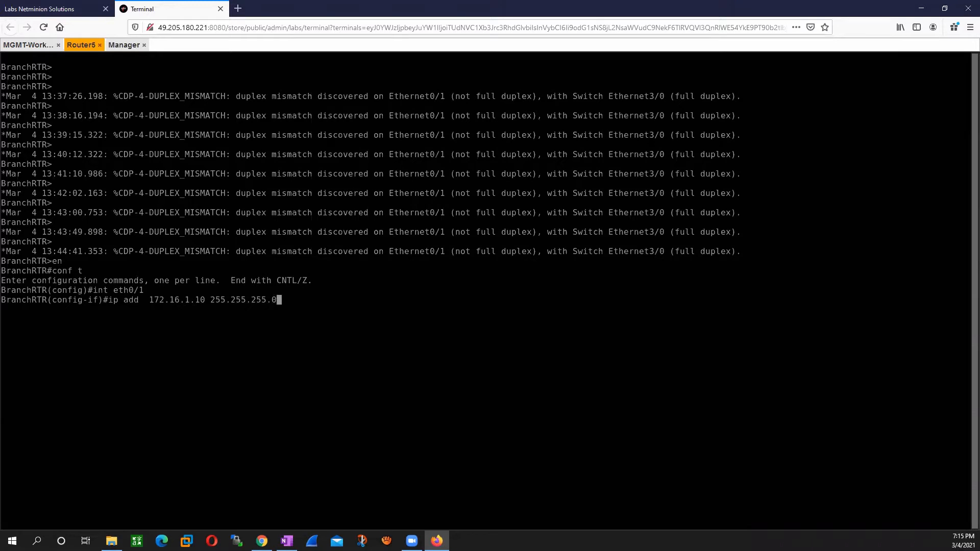
key("Return")
Step: Enable interface eth0/1 with "no shut" and exit to global configuration mode
type("no shut")
key("Return")
type("exit")
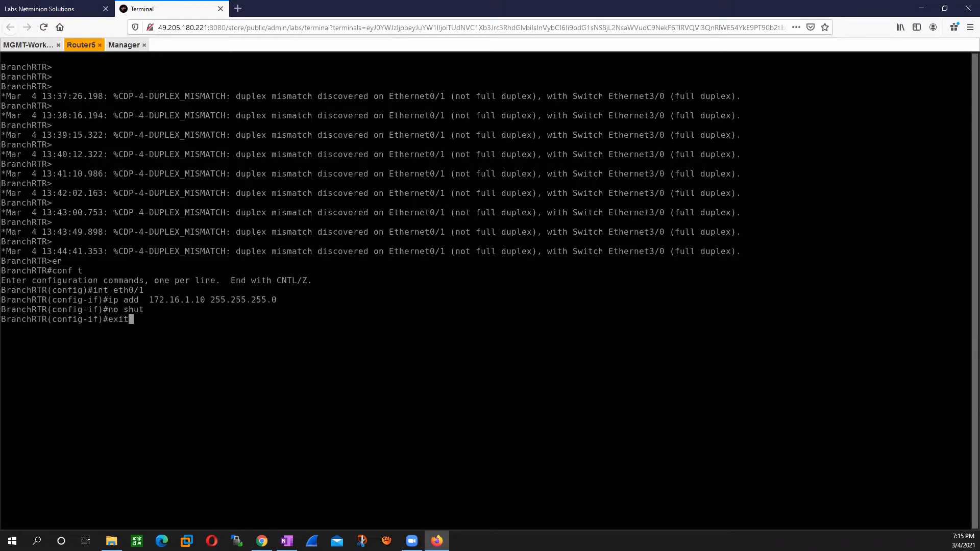
key("Return")
Step: Show the route entries in Router5's running configuration with "do show run | i route"
type("ip")
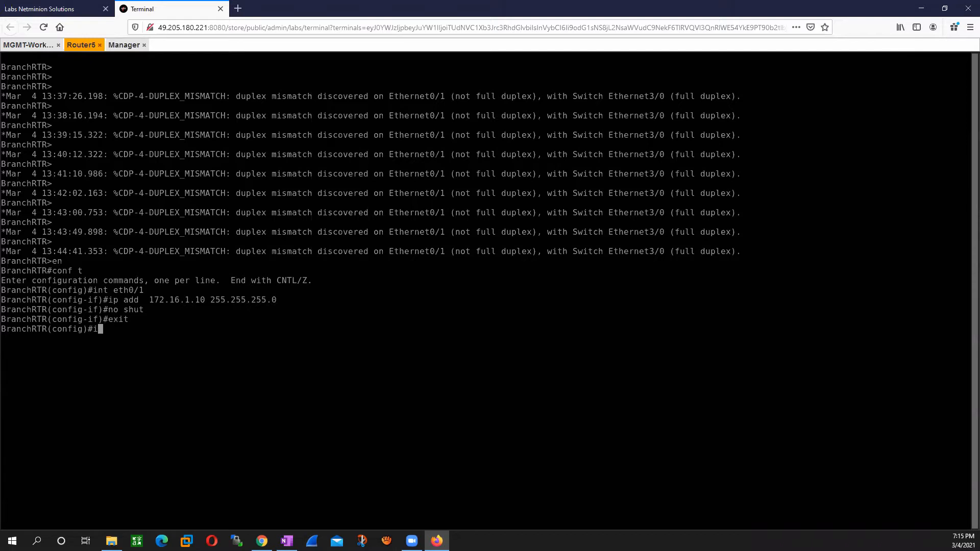
key("BackSpace")
key("BackSpace")
key("BackSpace")
type("do show")
key("BackSpace")
type("run | i r")
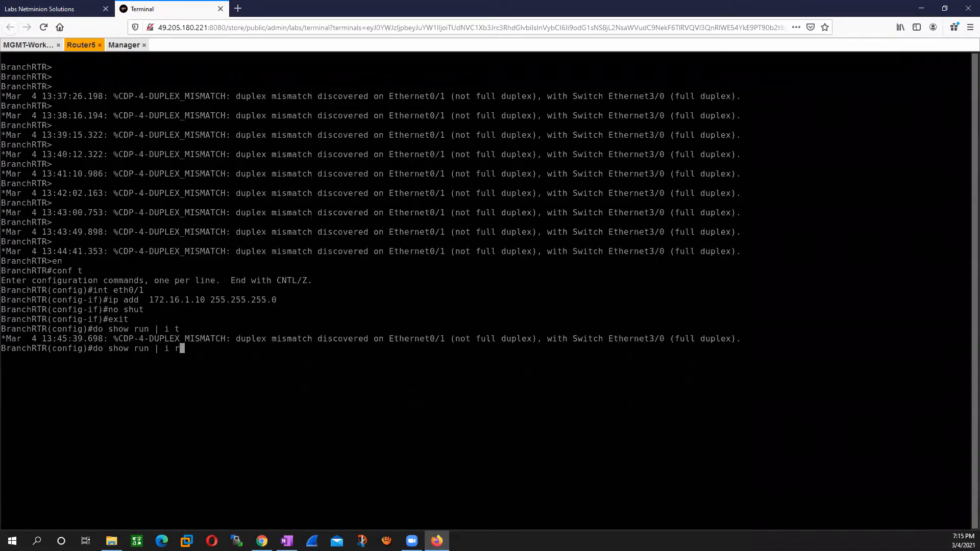
type("oute")
key("Return")
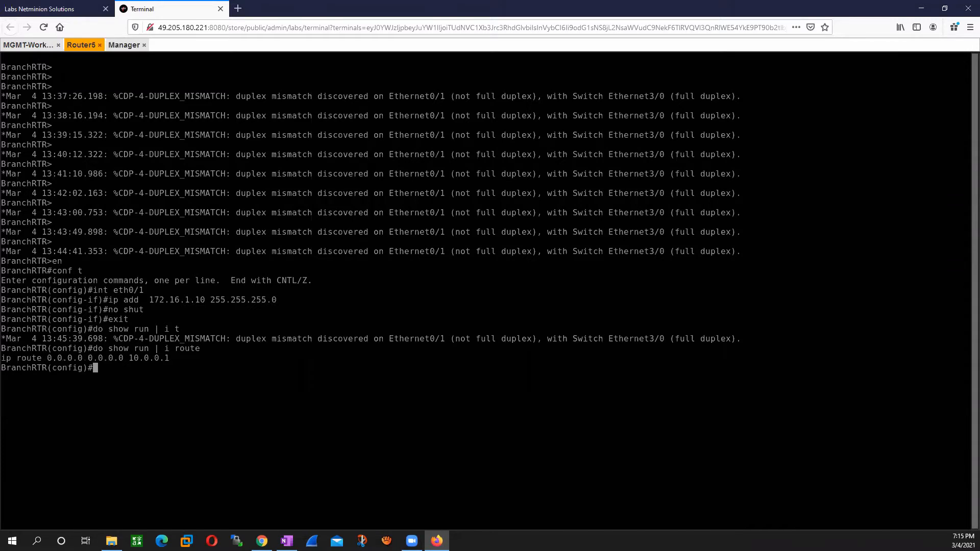
Step: Remove Router5's default route through 10.0.0.1, reusing the route line from the output
type("no")
left_click_drag(3, 358, 177, 363)
right_click(210, 374)
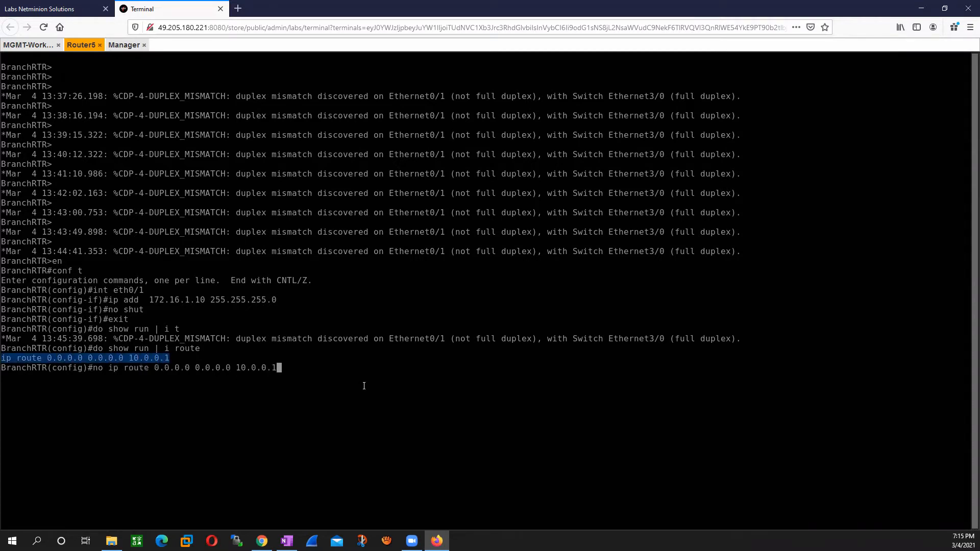
key("Return")
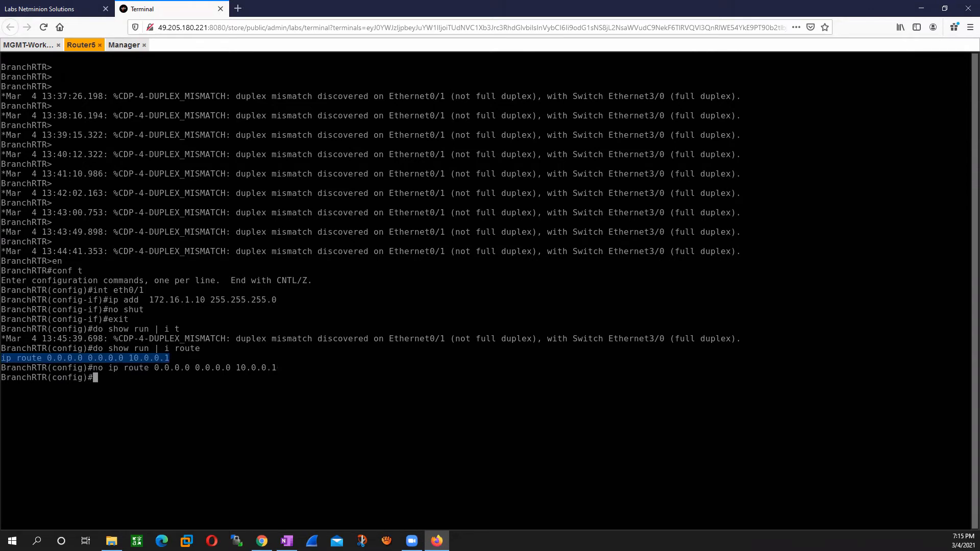
Step: Add a default route on Router5 for 0.0.0.0 0.0.0.0 through gateway 172.16.1.1
type("ip to")
key("BackSpace")
key("BackSpace")
type("ro")
type("ute")
type(" 19")
type("2.1")
key("BackSpace")
key("BackSpace")
key("BackSpace")
key("BackSpace")
key("BackSpace")
type("0.0.0.0 0.0.0.0 ")
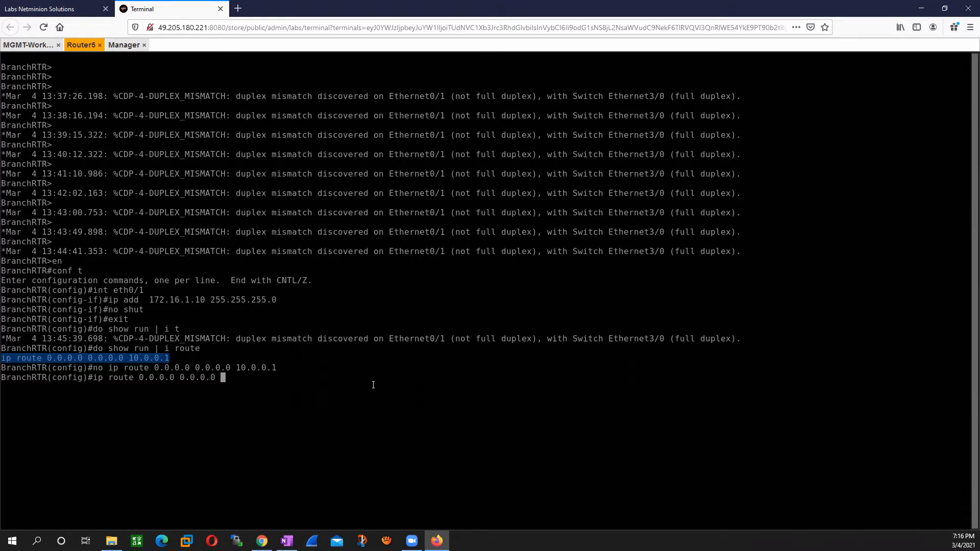
type("172.16.1.1")
key("Return")
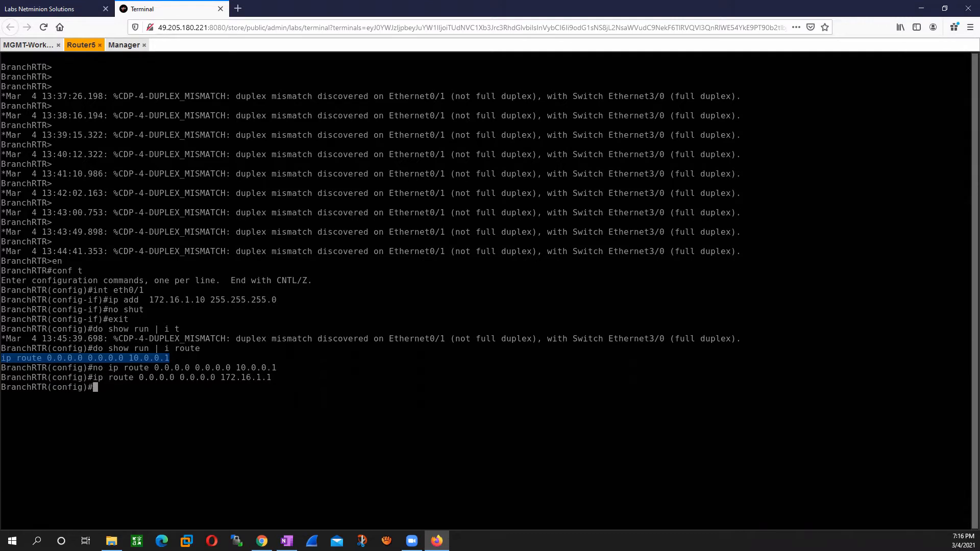
Step: Save Router5's configuration with "do wr"
type("do wr")
key("Return")
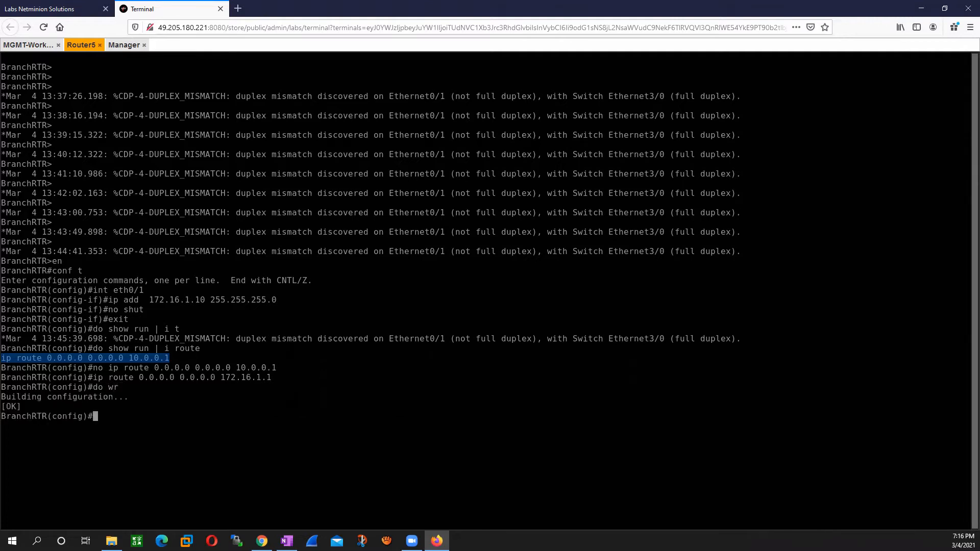
Step: Open the Net-SW console from the lab topology and bring up its command prompt
left_click(20, 45)
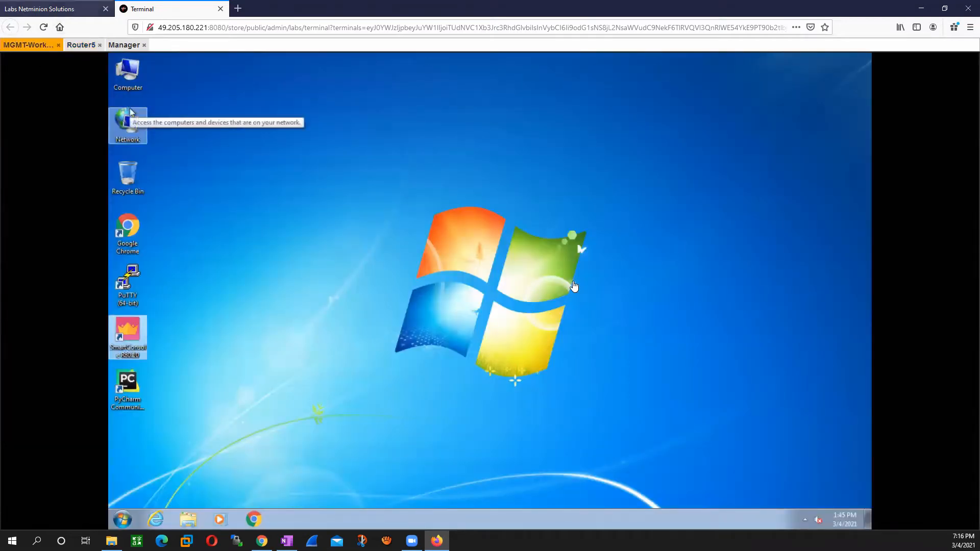
left_click(86, 6)
left_click(573, 283)
left_click(141, 7)
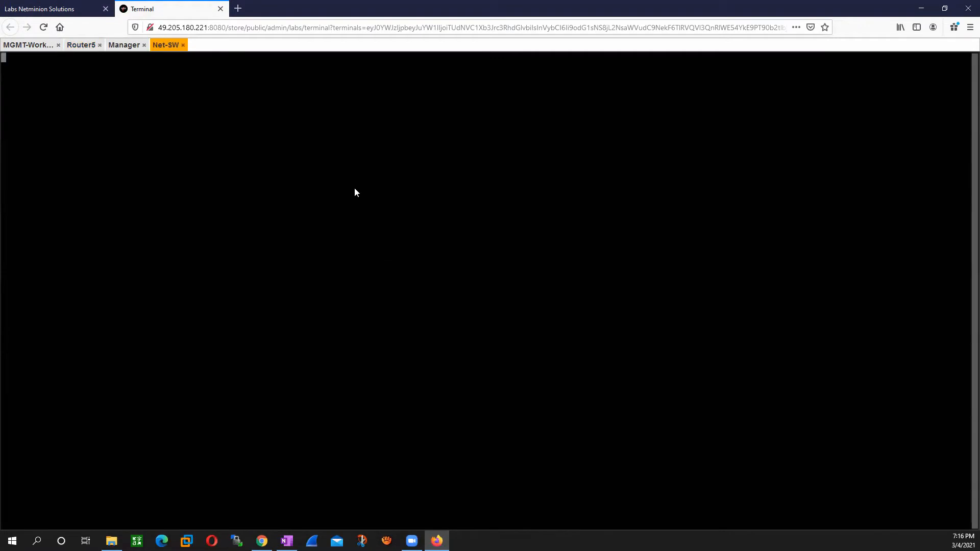
left_click(51, 9)
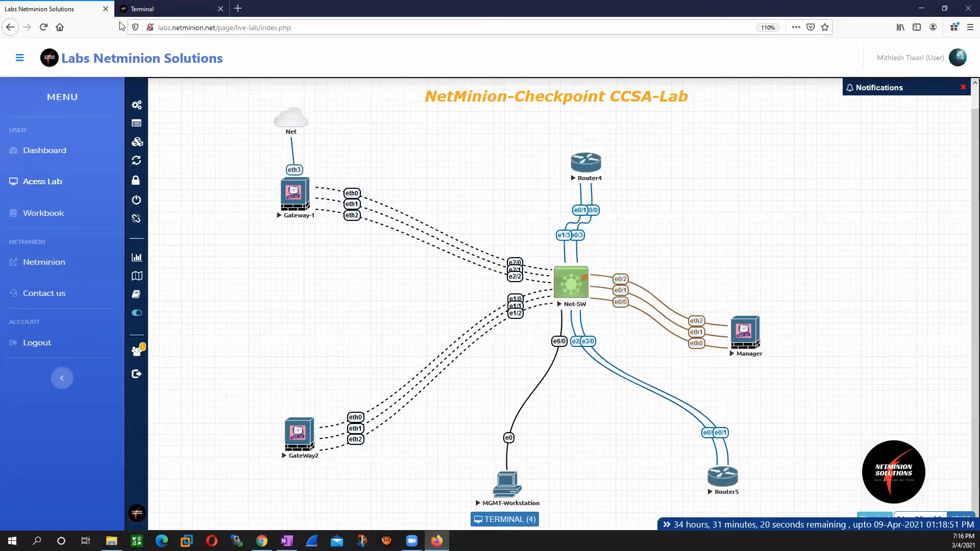
left_click(148, 9)
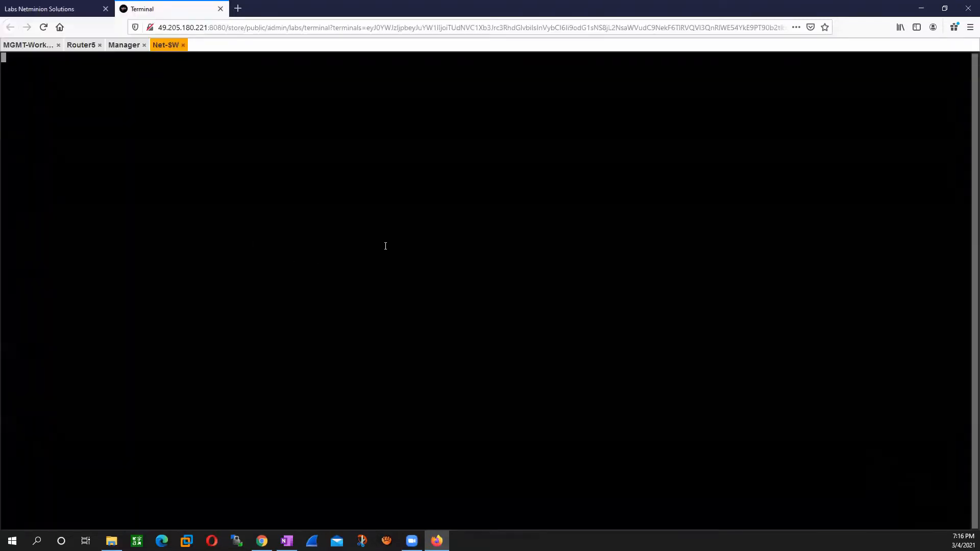
key("Return")
key("Return")
key("Return")
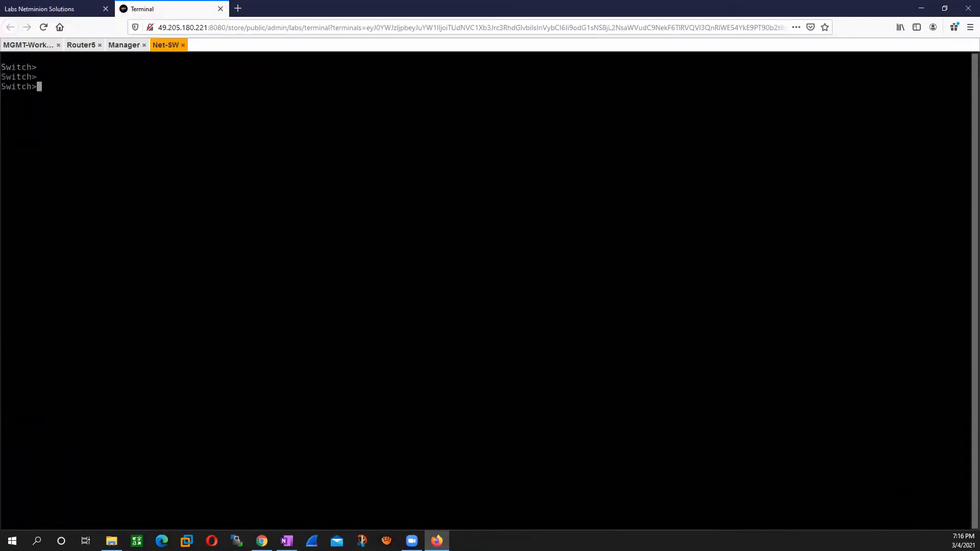
Step: Enter global configuration mode on the switch and select interface e3/0 for configuration
type("en")
key("Return")
type("conf t")
key("Return")
type("int ")
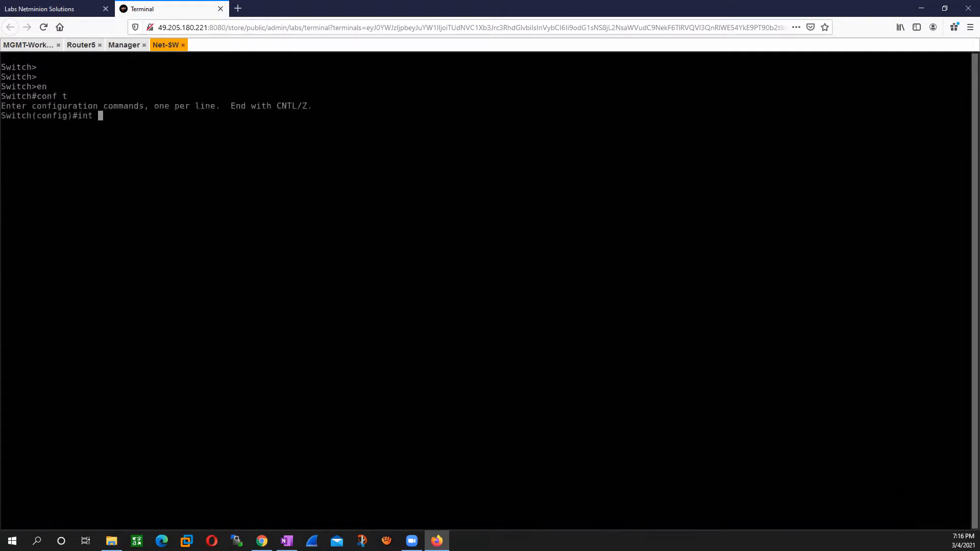
type("e3/0")
key("Return")
Step: Check the port on the topology and assign switch interface e3/0 to access VLAN 172
left_click(60, 10)
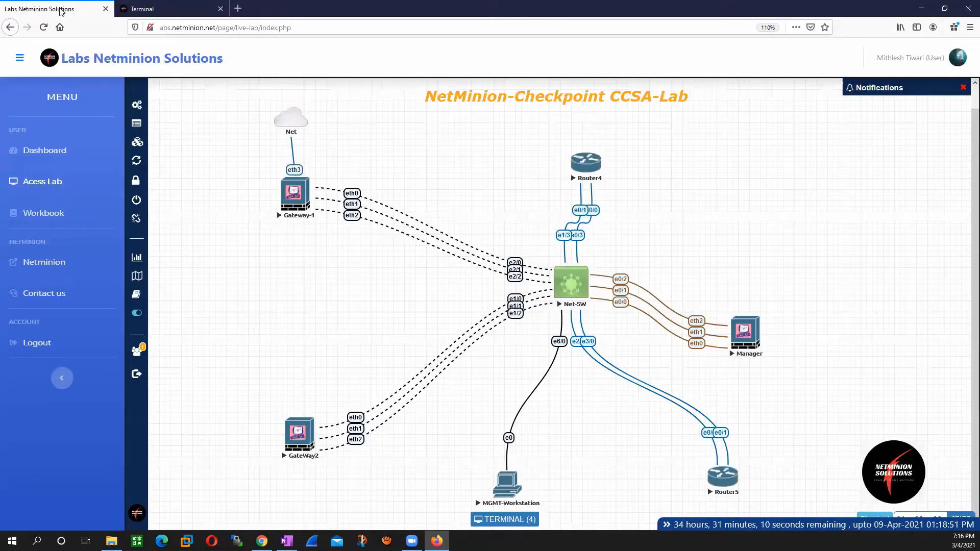
left_click(154, 9)
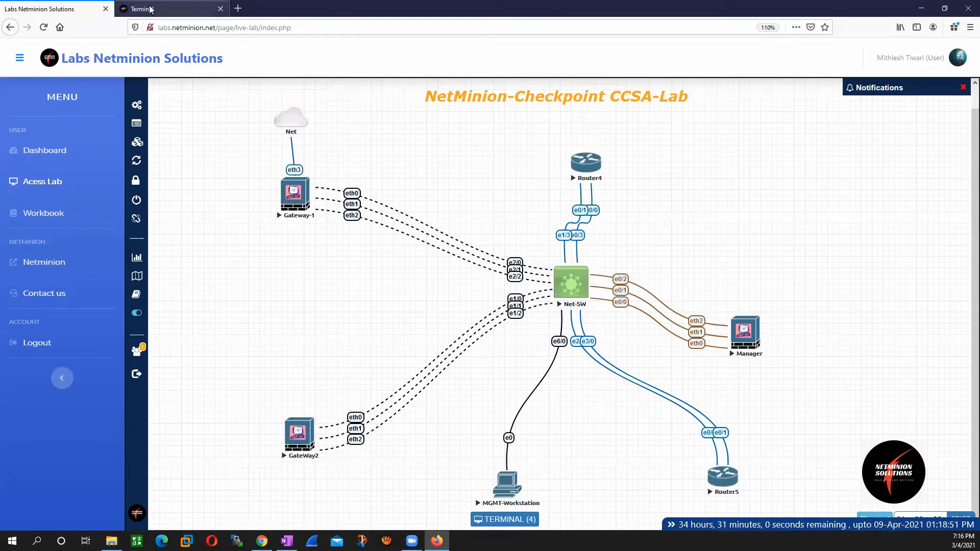
type("swi")
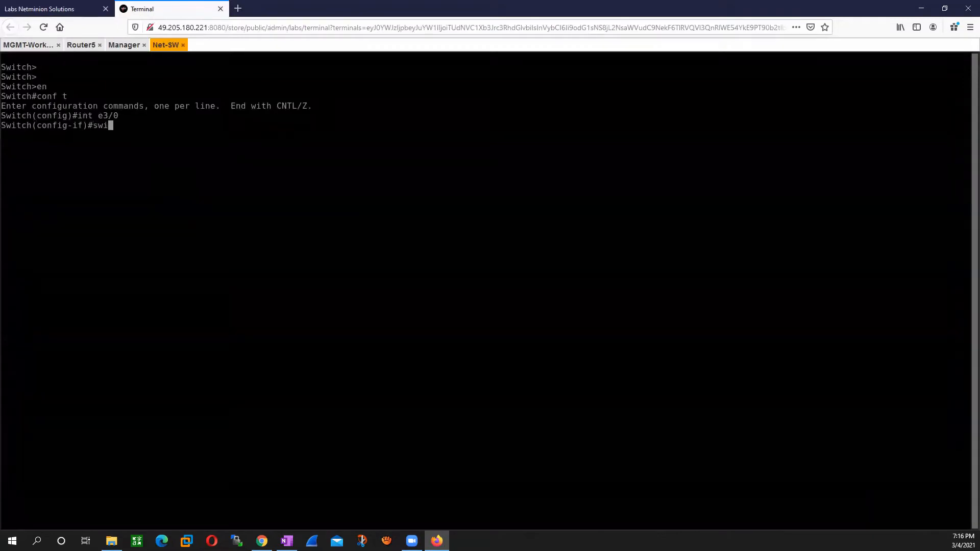
key("Tab")
type("acce")
key("Tab")
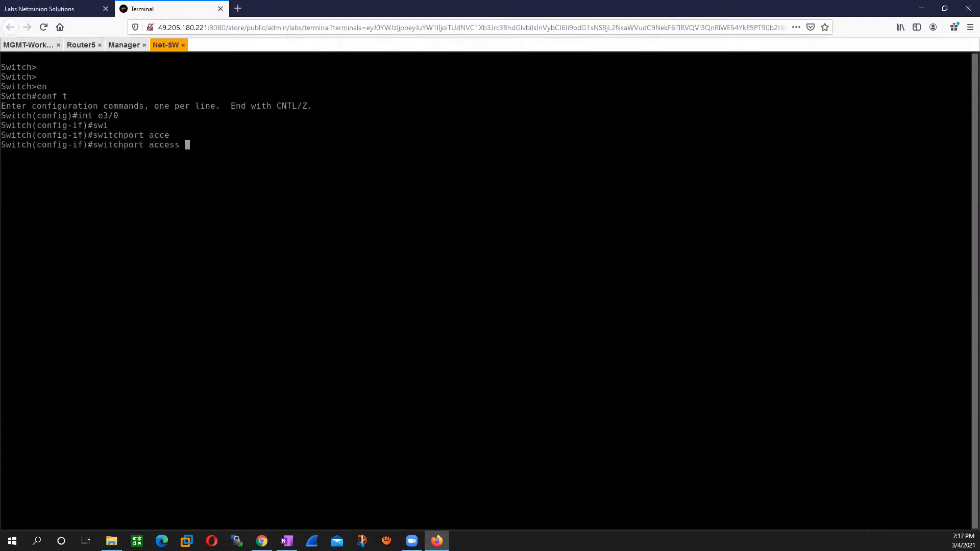
type("vlan")
key("Tab")
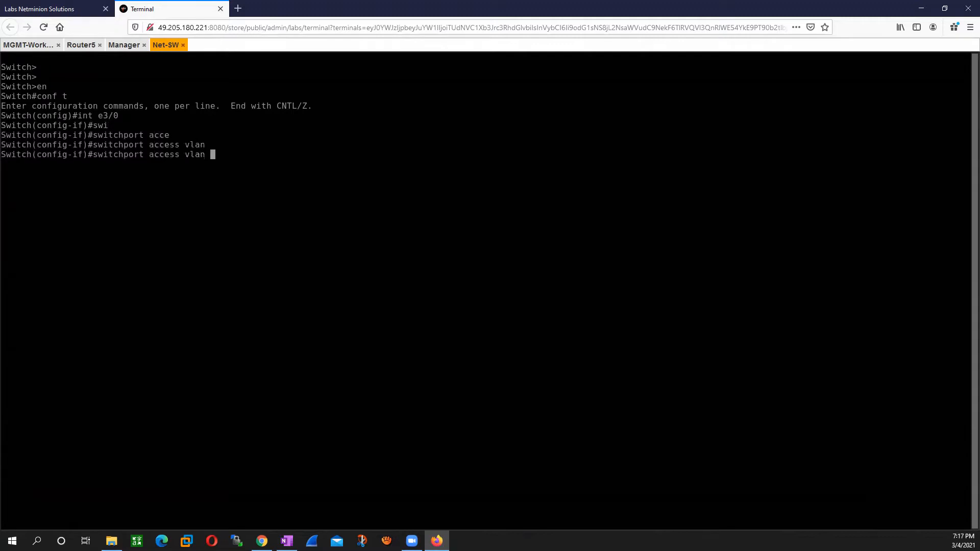
type("17")
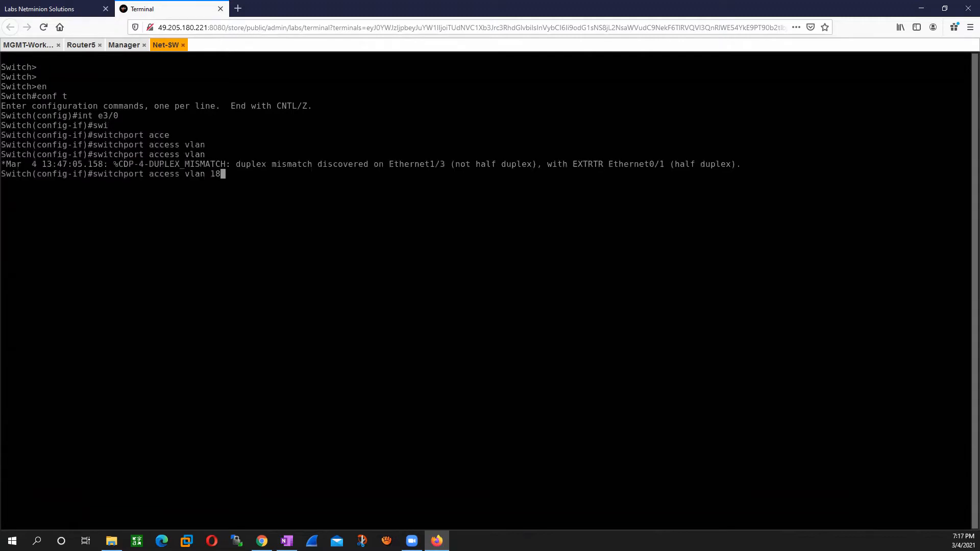
type("2")
key("Return")
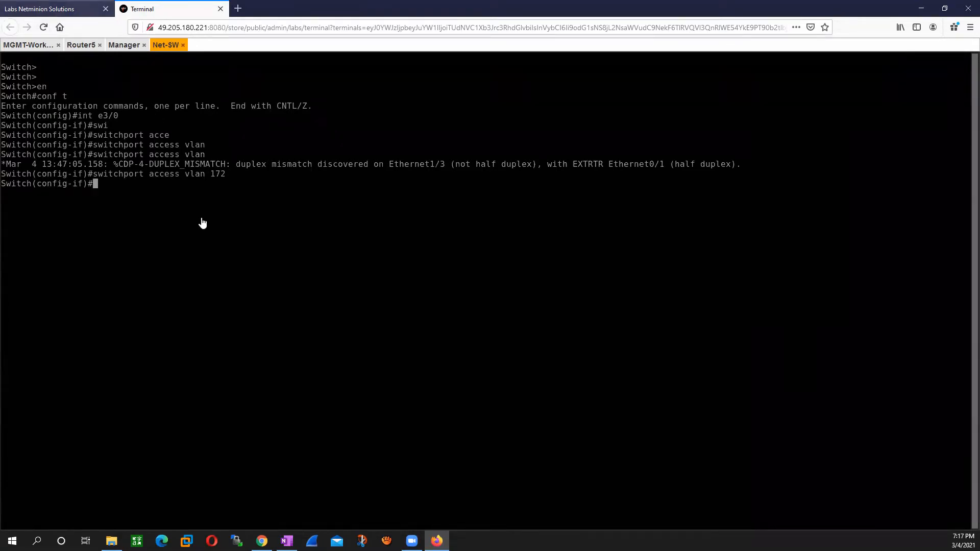
Step: Check the topology links and list the switch's VLANs to examine the ports assigned to the DMZ VLAN
key("ctrl+shift+Tab")
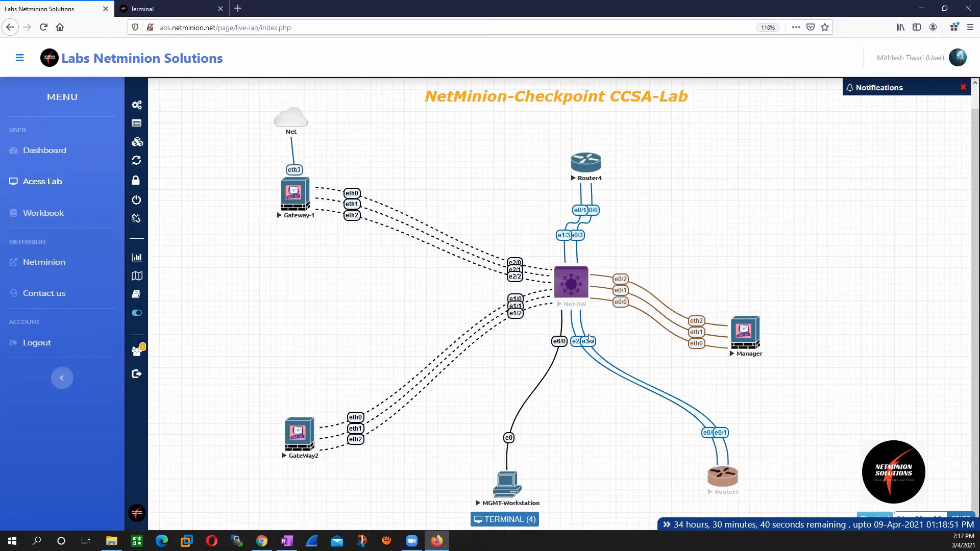
left_click(551, 290)
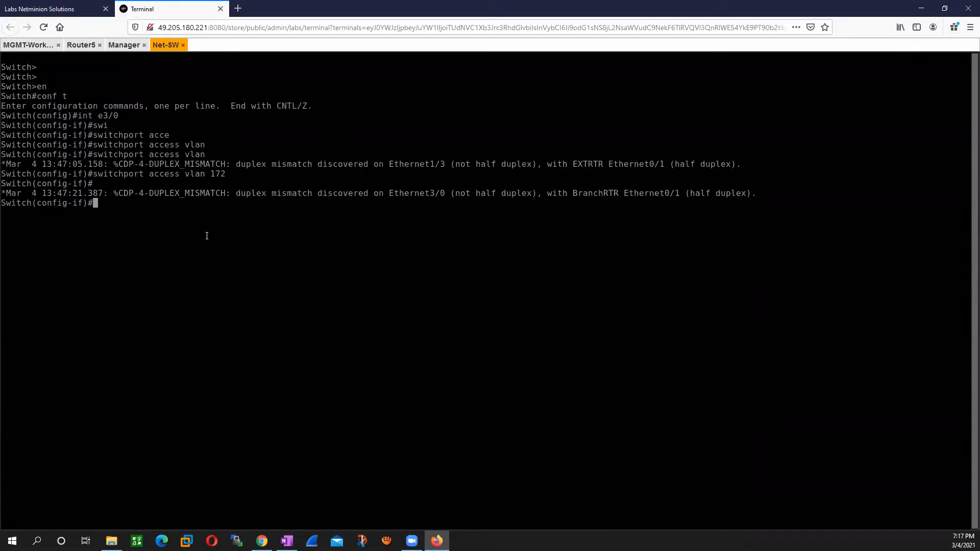
type("do show vlan")
key("Return")
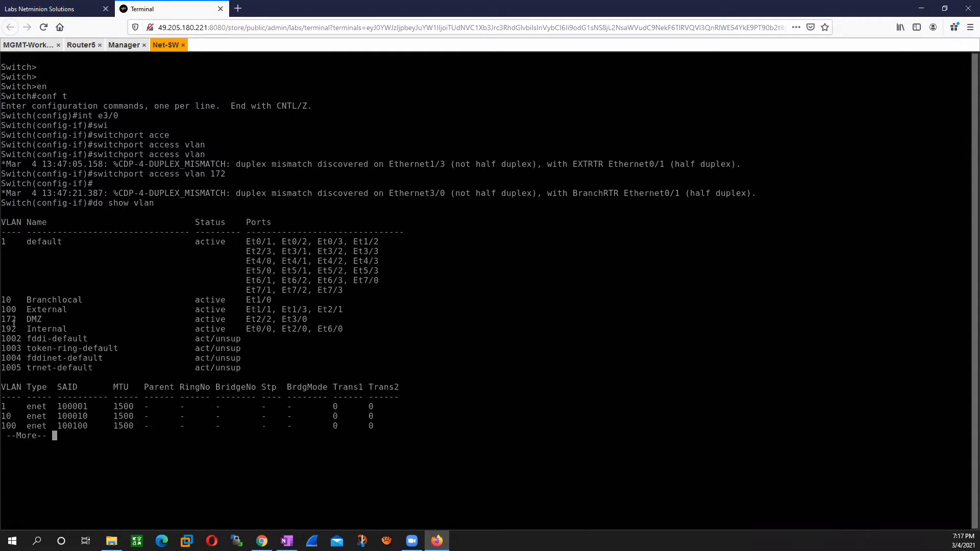
left_click_drag(246, 320, 310, 320)
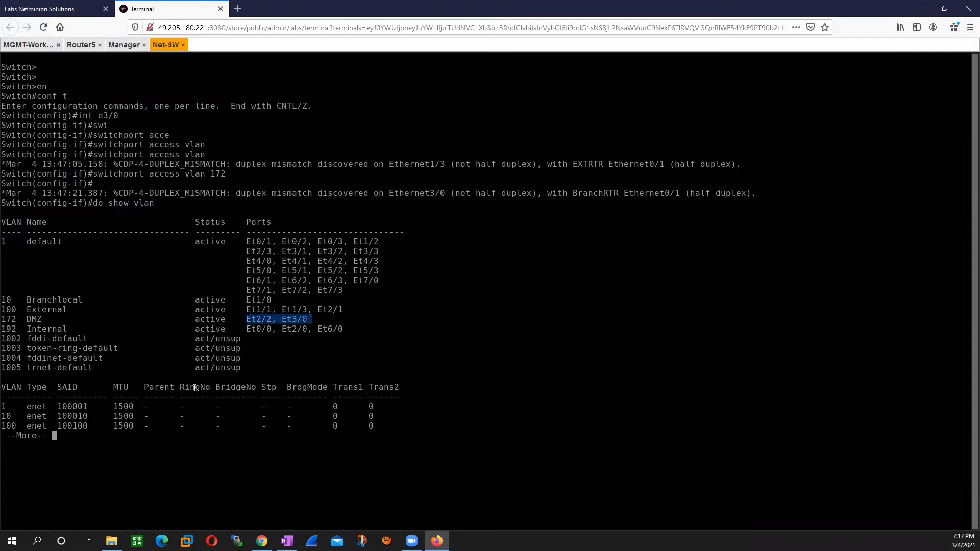
key("q")
Step: Switch to the MGMT workstation console, launch SmartConsole R80.10 and log in to 192.168.1.50 as admin with the account password
left_click(124, 45)
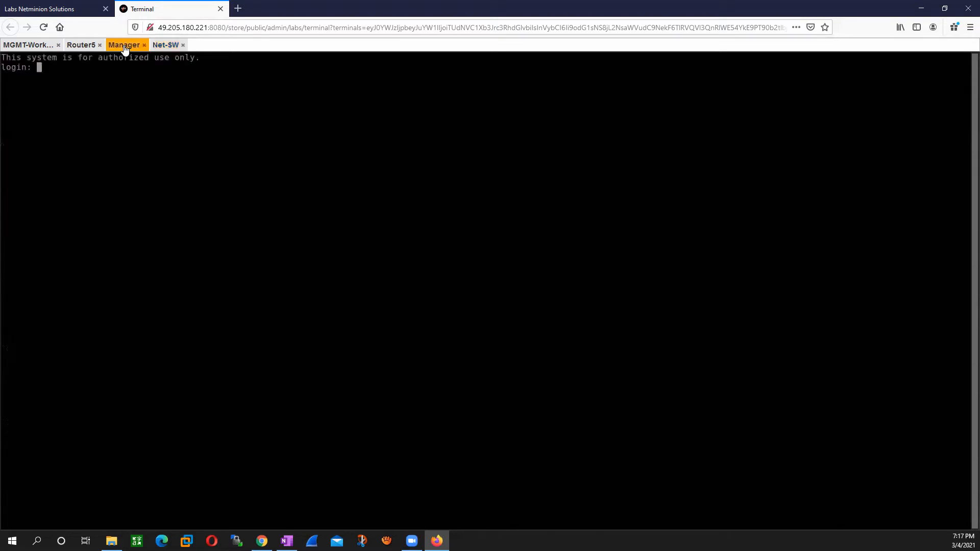
left_click(16, 45)
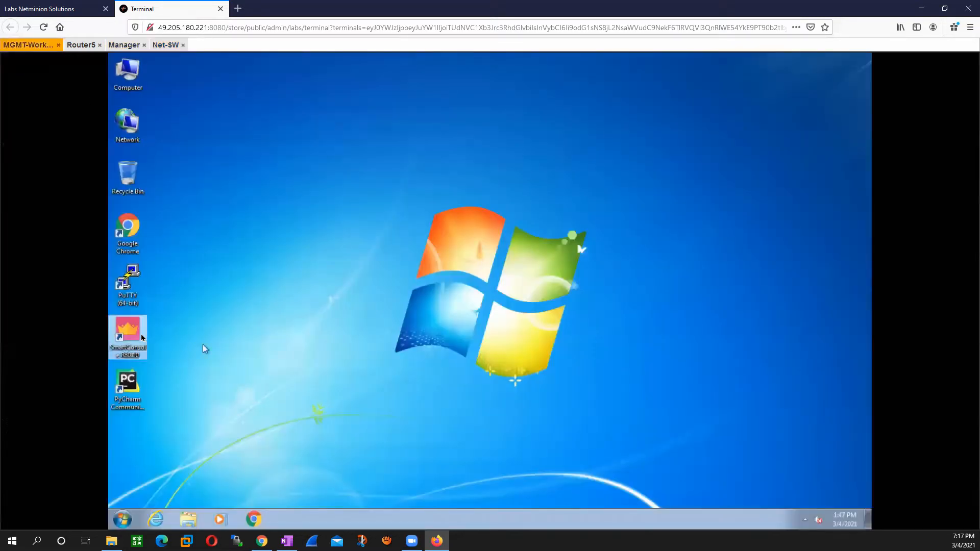
right_click(300, 242)
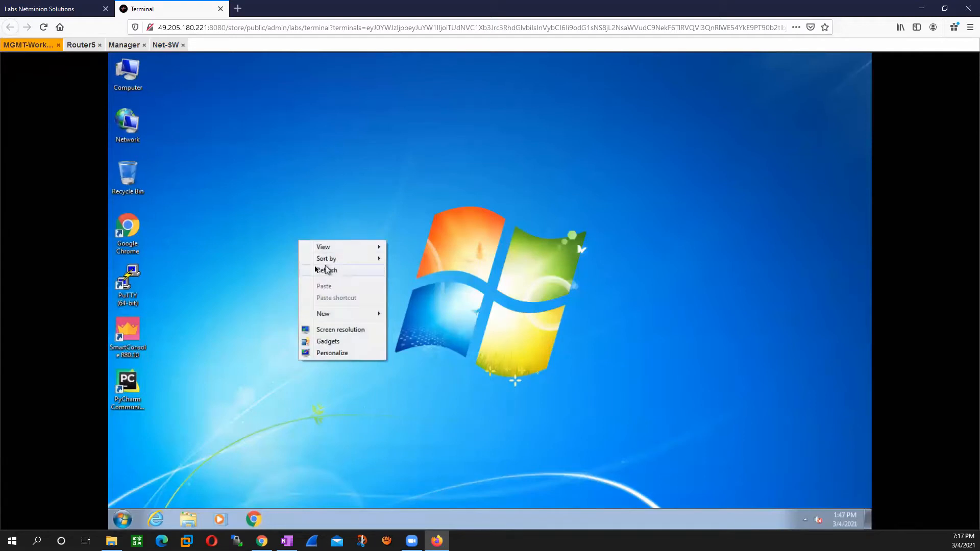
left_click(213, 301)
double_click(127, 331)
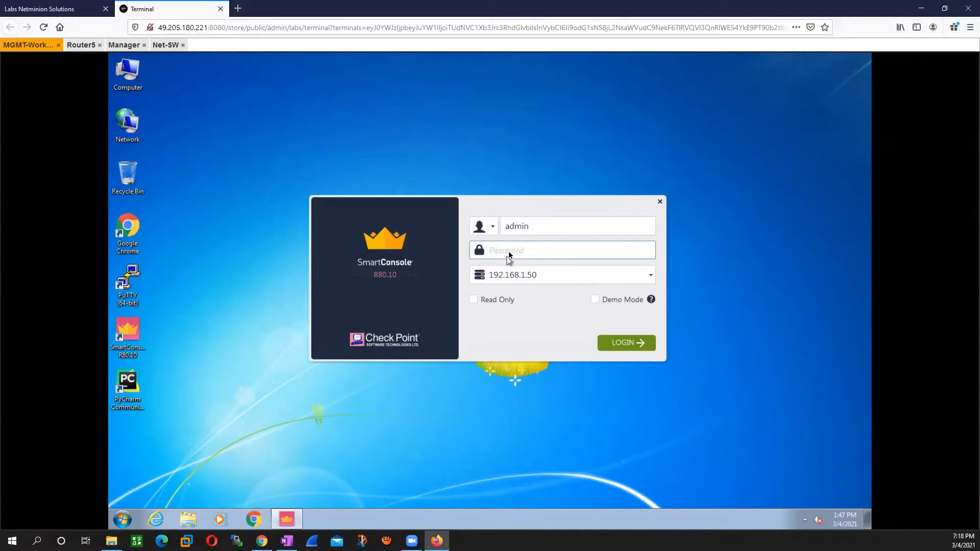
type("••••••••")
left_click(621, 343)
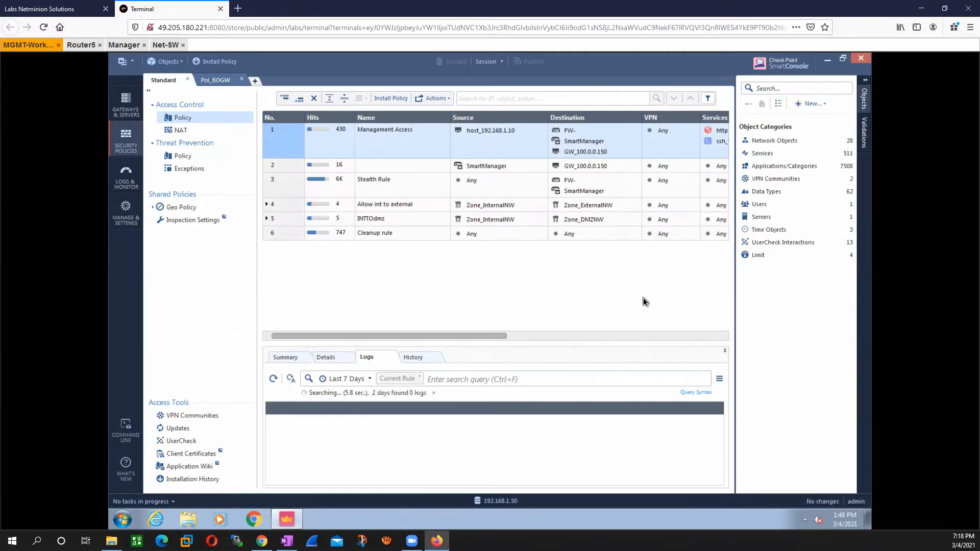
Step: Show the Standard policy's NAT rules and add a manual rule above the automatically generated ones
left_click(865, 81)
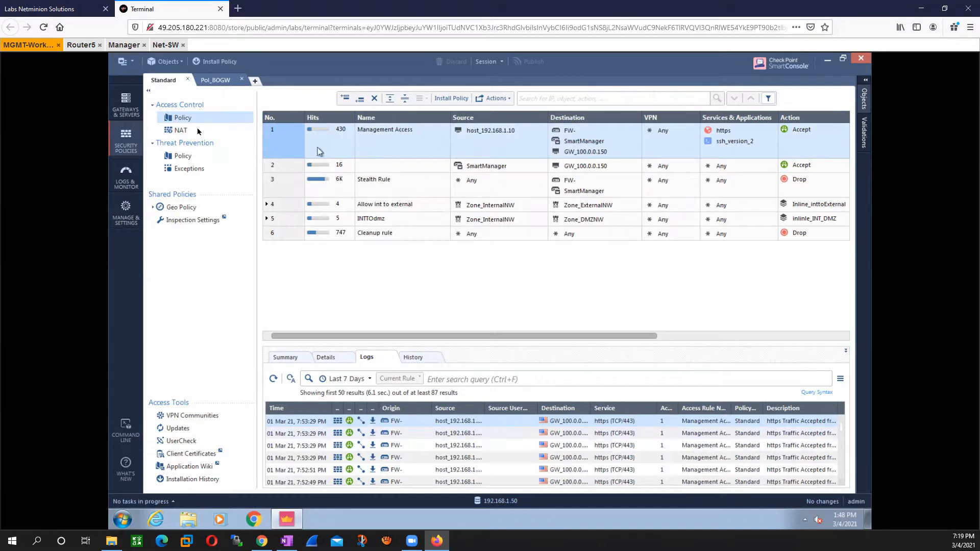
left_click(179, 132)
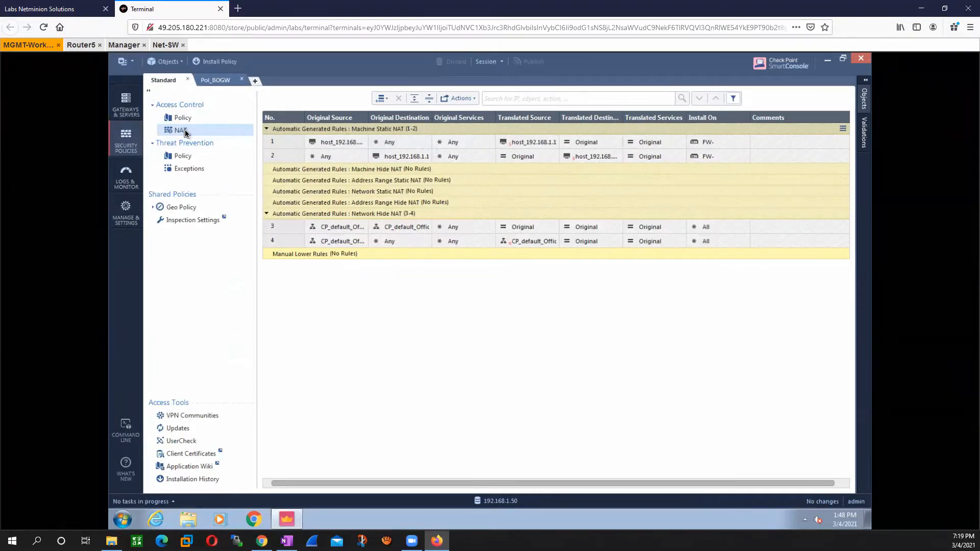
left_click(381, 98)
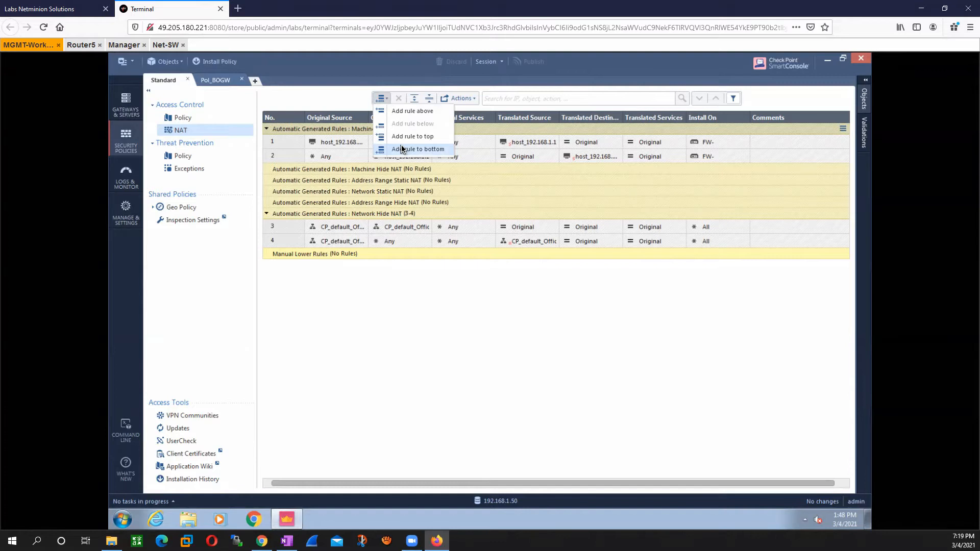
left_click(413, 112)
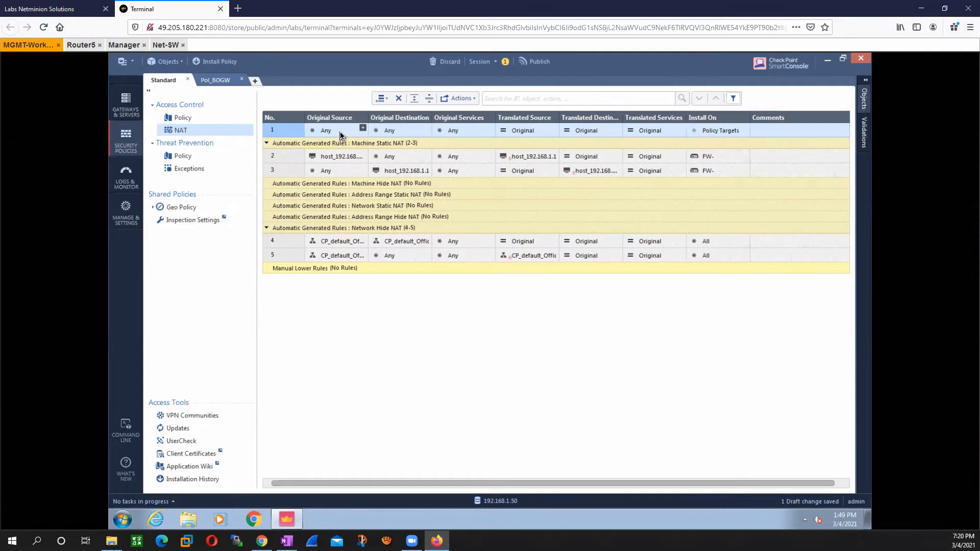
Step: Start a new host object for the manual NAT rule's original destination and name it Ser_Public_IP_100.0.0.15
left_click(427, 129)
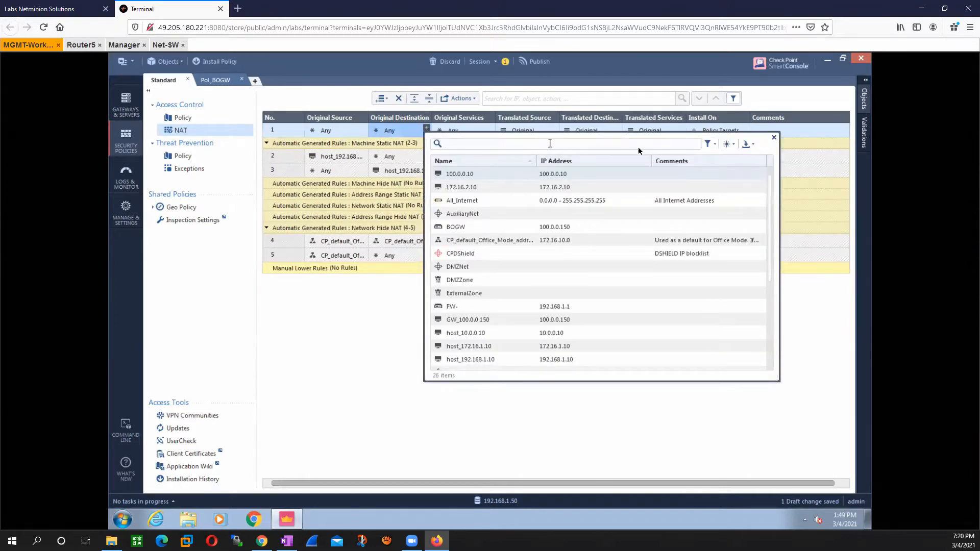
left_click(735, 145)
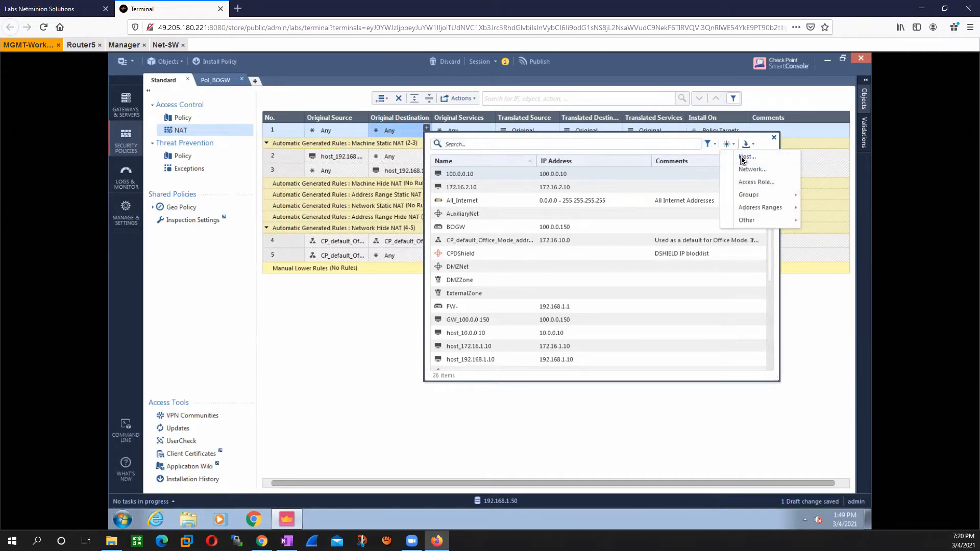
left_click(743, 158)
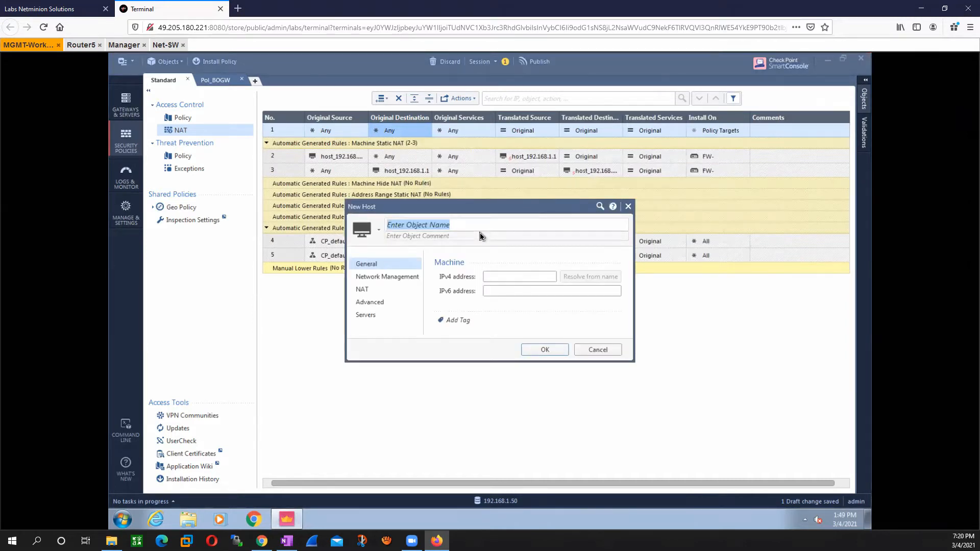
type("Ser")
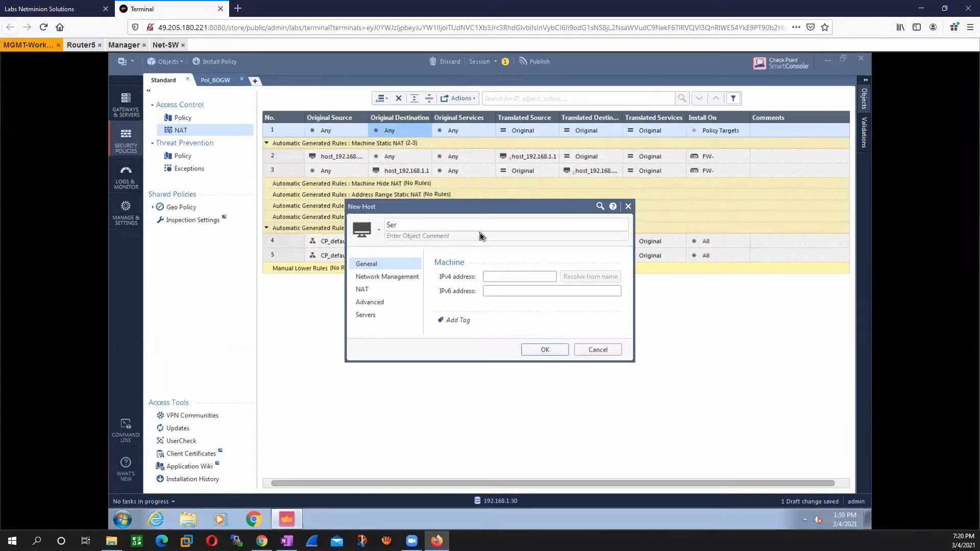
type("_Pu")
type("l")
key("BackSpace")
key("BackSpace")
type("blic_IP_")
type("100.0.0.15")
Step: Shorten the new host's name to Ser_Public_IP, set its IPv4 address to 100.0.0.15 and save it as the original destination
left_click(494, 277)
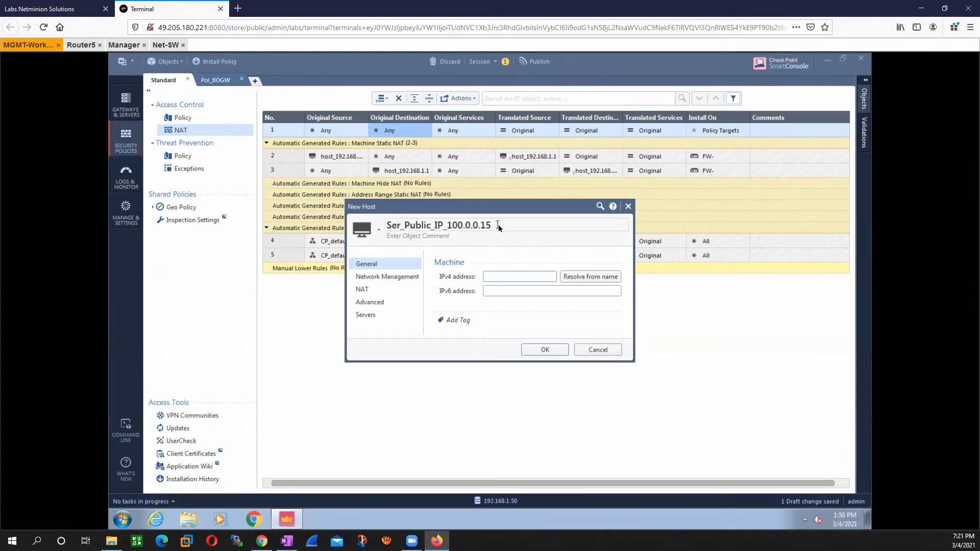
left_click_drag(498, 225, 436, 224)
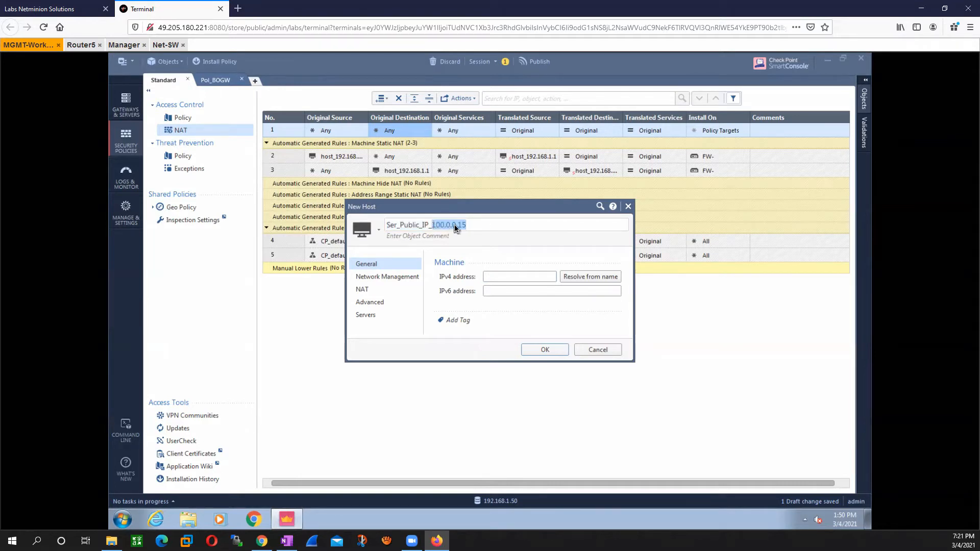
key("BackSpace")
key("BackSpace")
left_click(494, 279)
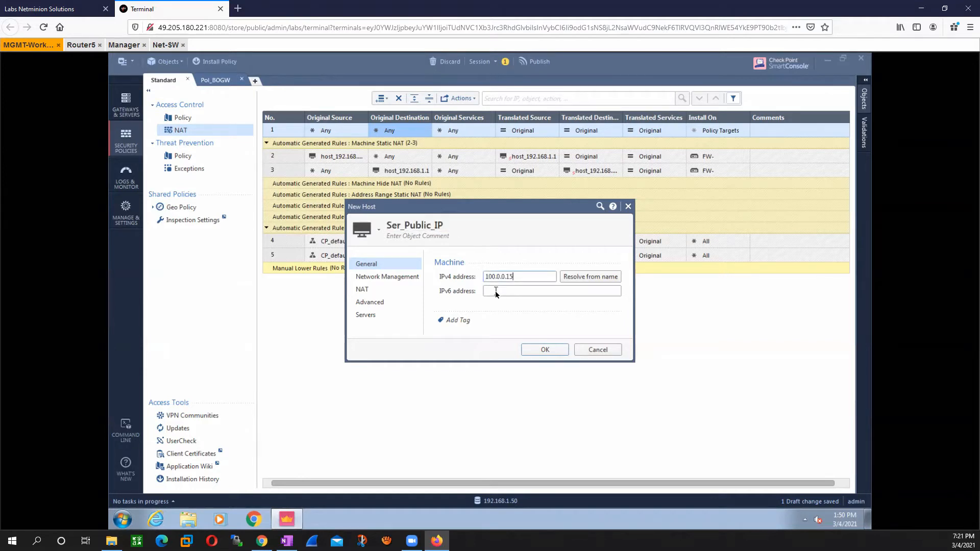
left_click(540, 348)
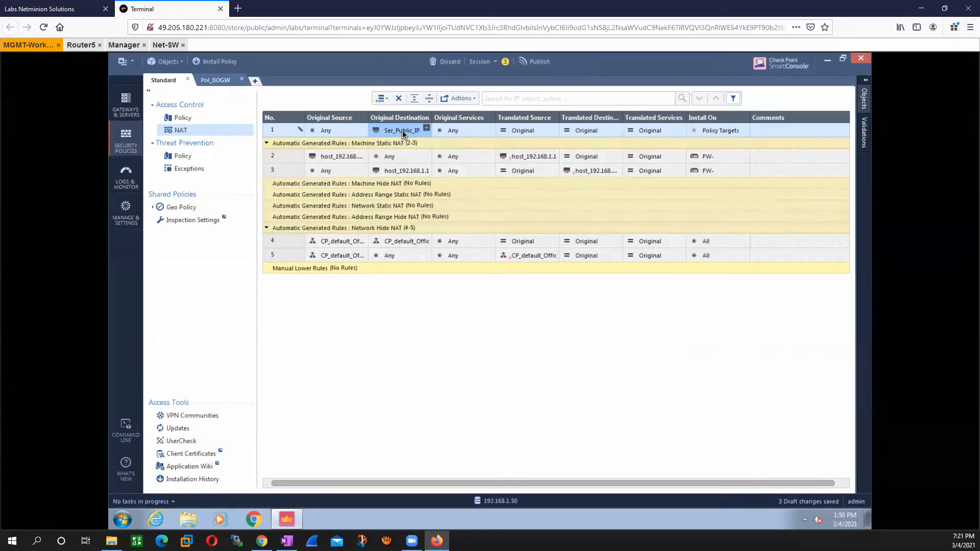
Step: Set the translated destination of NAT rule 1 to host_172.16.1.10
mouse_move(402, 133)
left_click(618, 128)
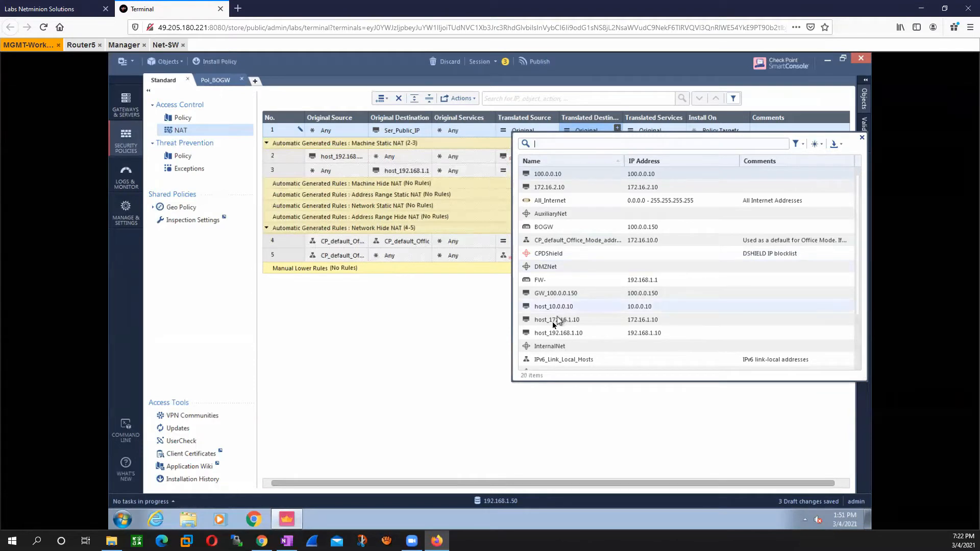
left_click(521, 322)
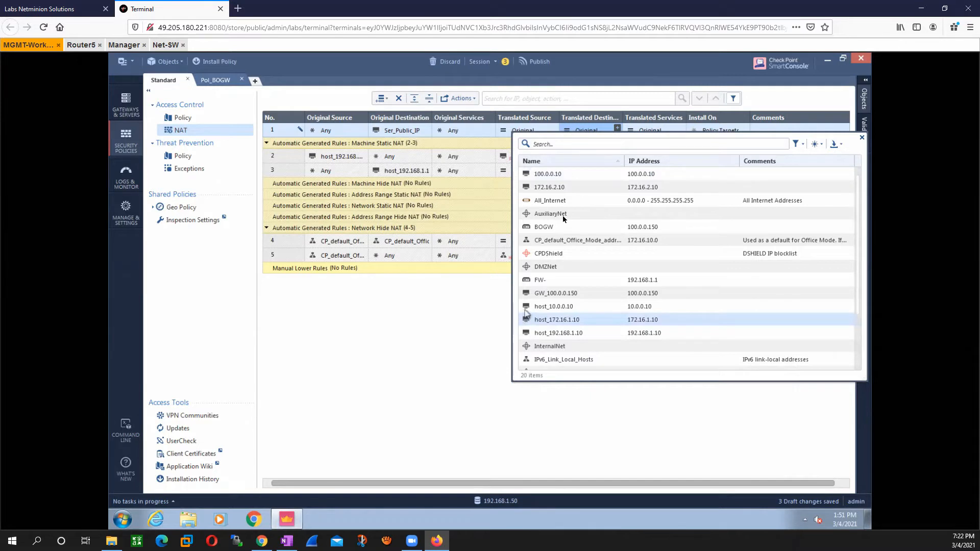
left_click(561, 317)
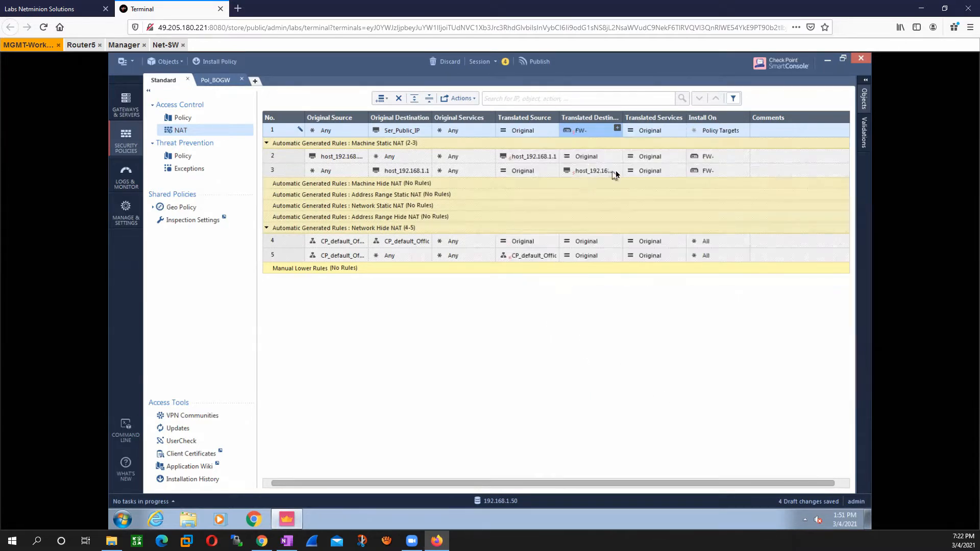
left_click(617, 129)
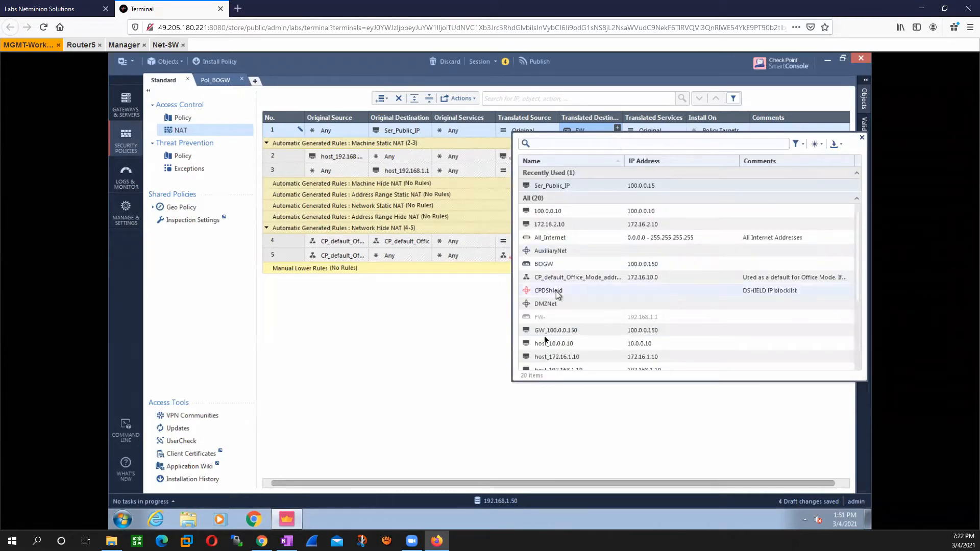
left_click(537, 360)
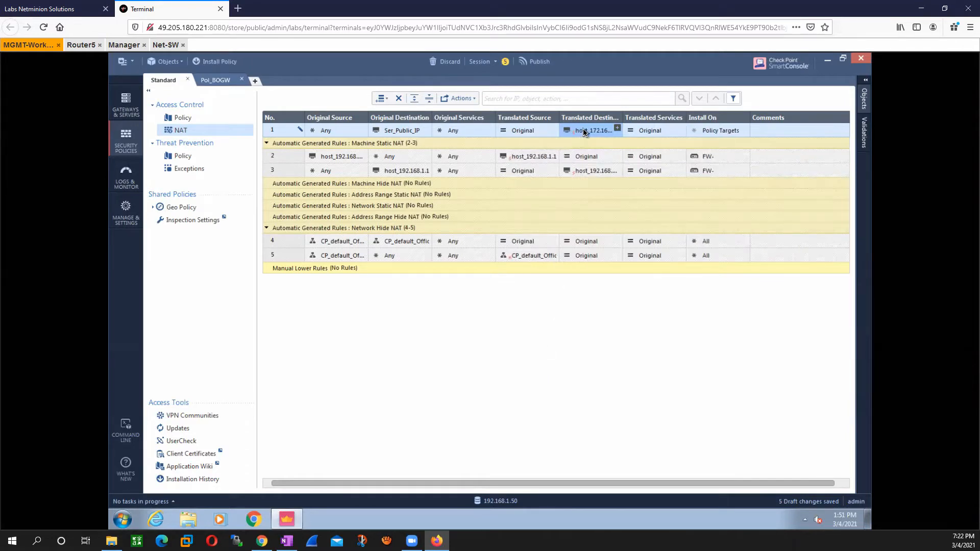
mouse_move(585, 132)
mouse_move(391, 134)
Step: Add a rule above Management Access in the access control policy and name it test
mouse_move(585, 134)
left_click(179, 119)
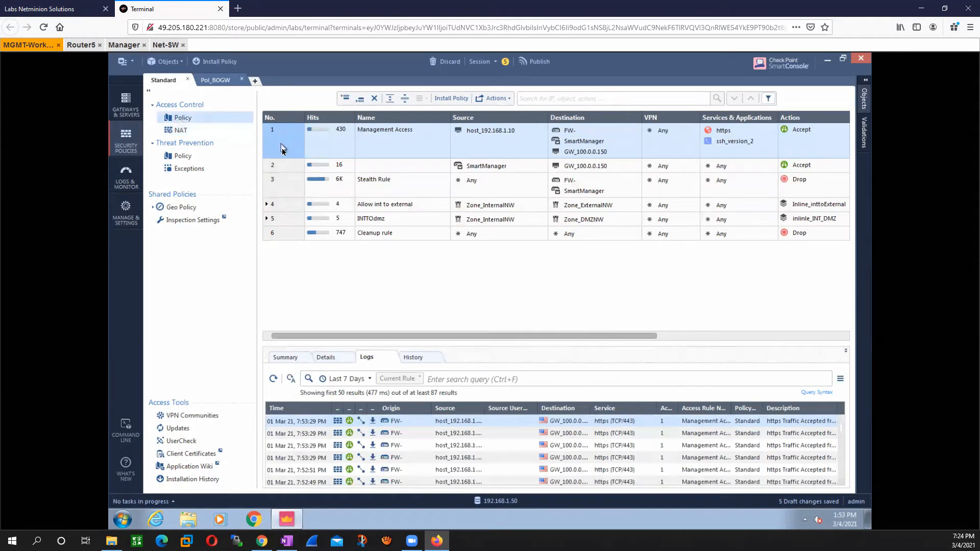
left_click(344, 99)
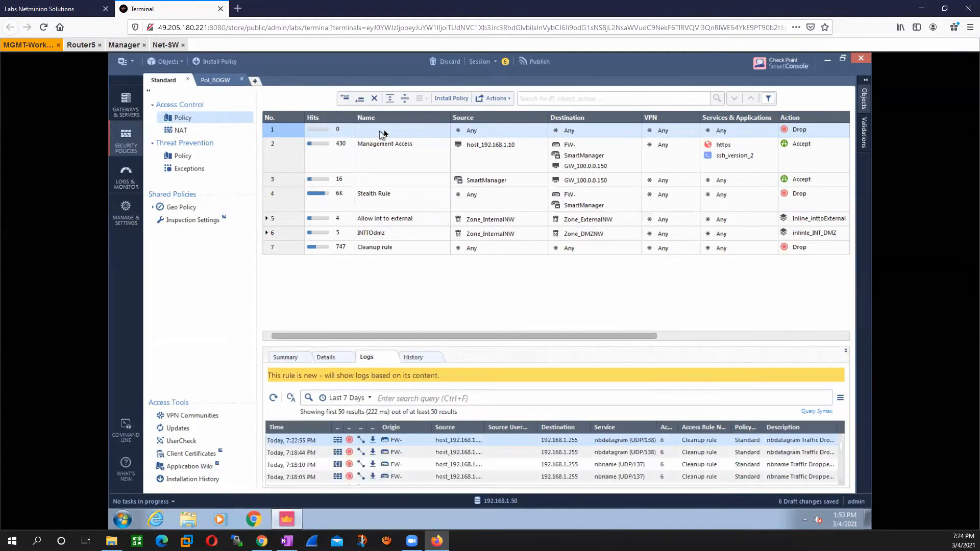
left_click(377, 134)
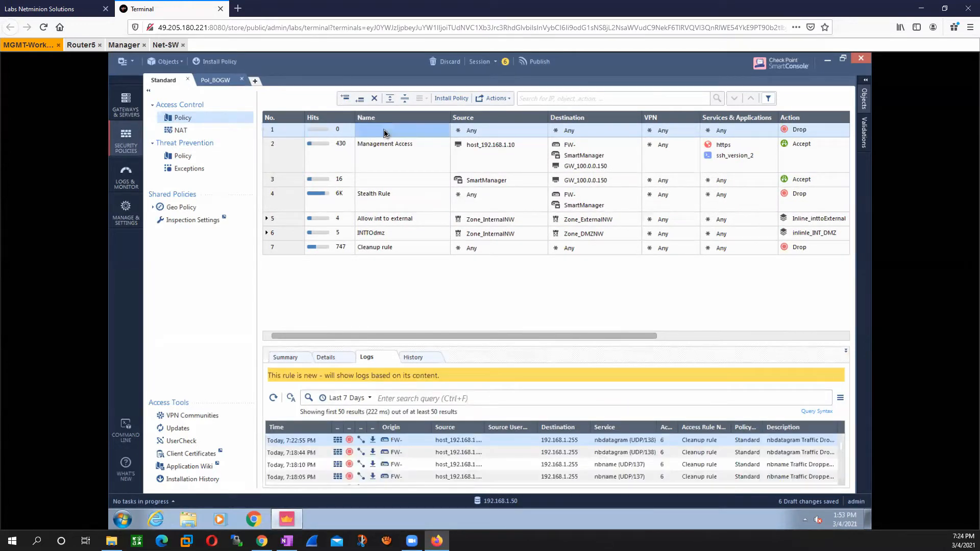
left_click(425, 134)
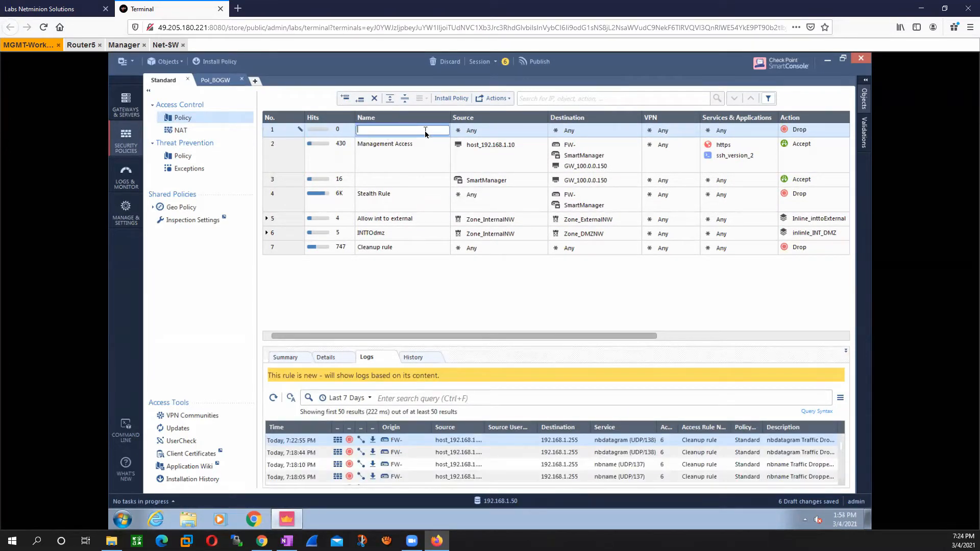
type("test")
Step: Set the source of the test rule to ExternalZone
left_click(493, 134)
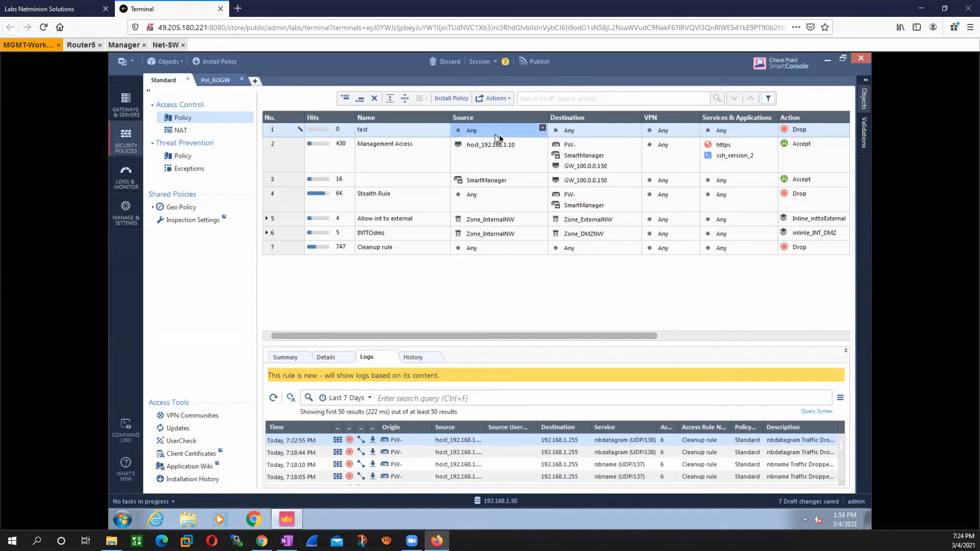
left_click(542, 130)
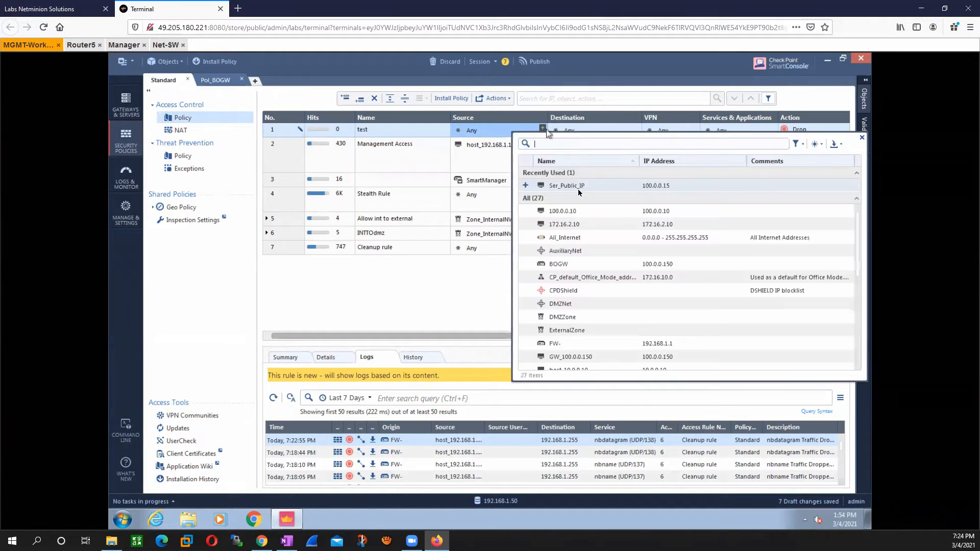
left_click(526, 331)
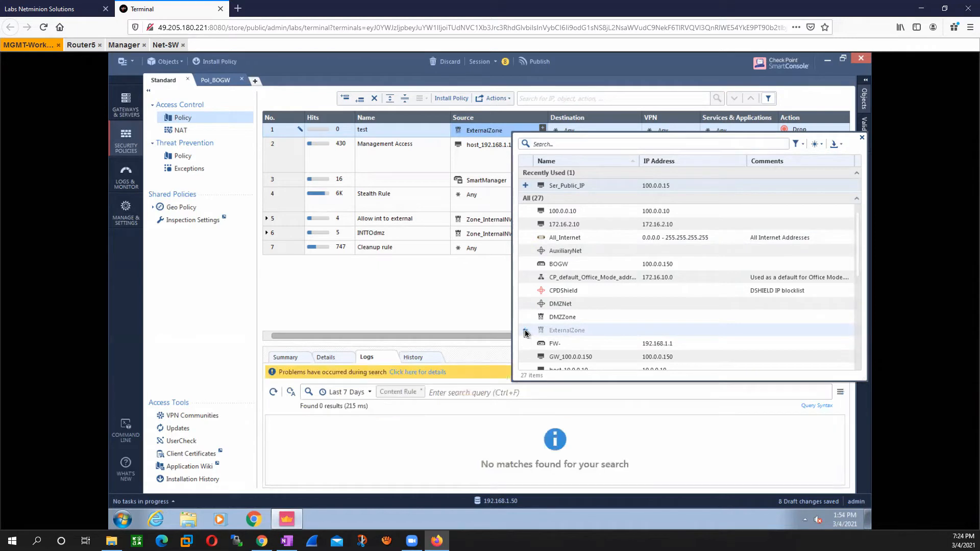
left_click(435, 308)
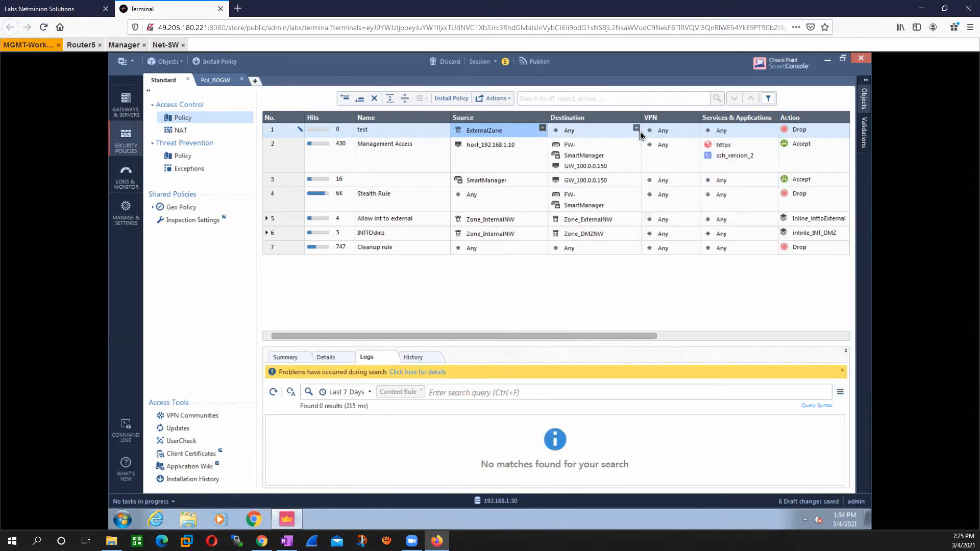
left_click(638, 129)
left_click(636, 128)
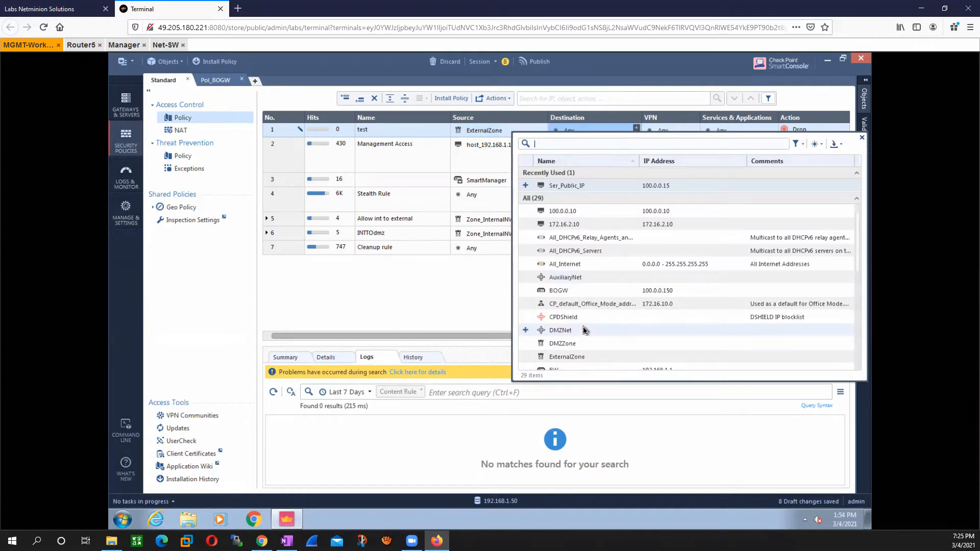
scroll(584, 330, "down", 1)
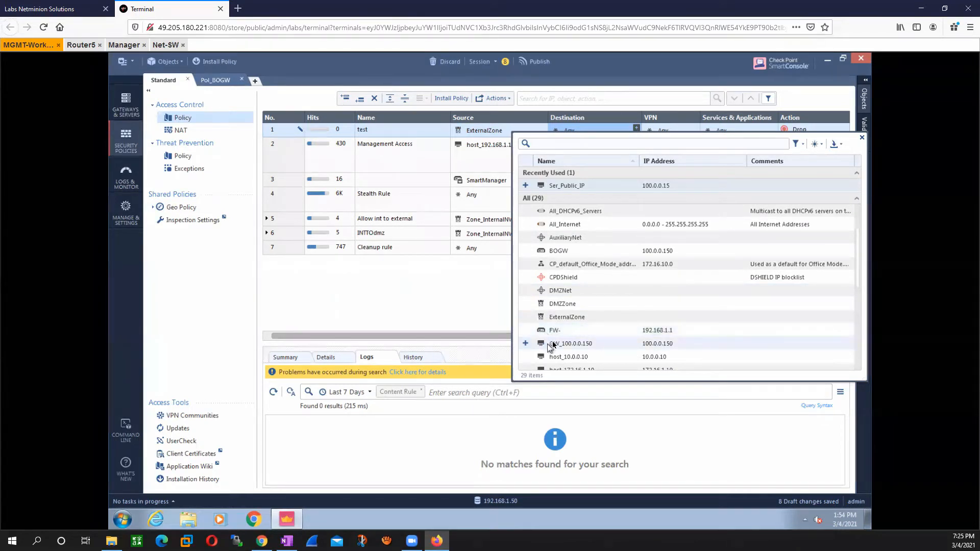
scroll(557, 339, "down", 2)
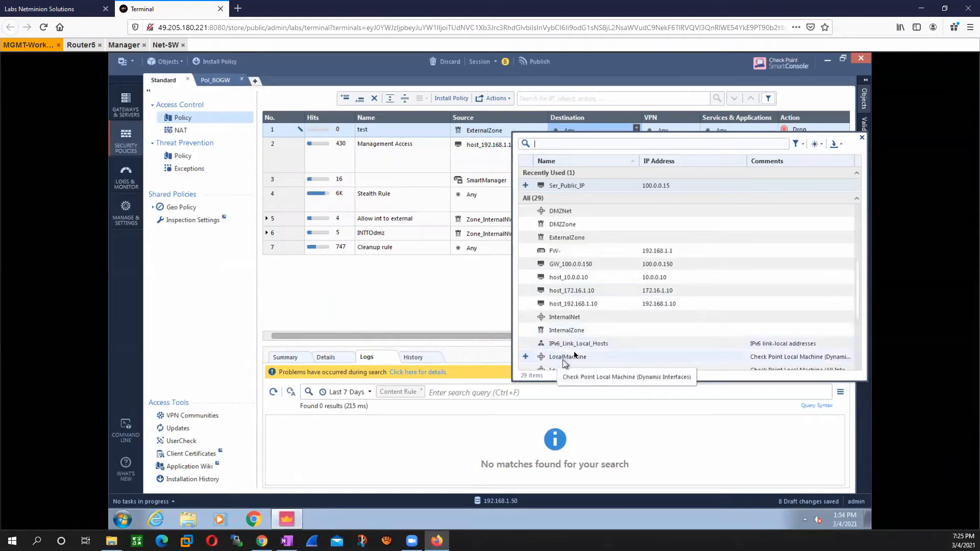
left_click(432, 317)
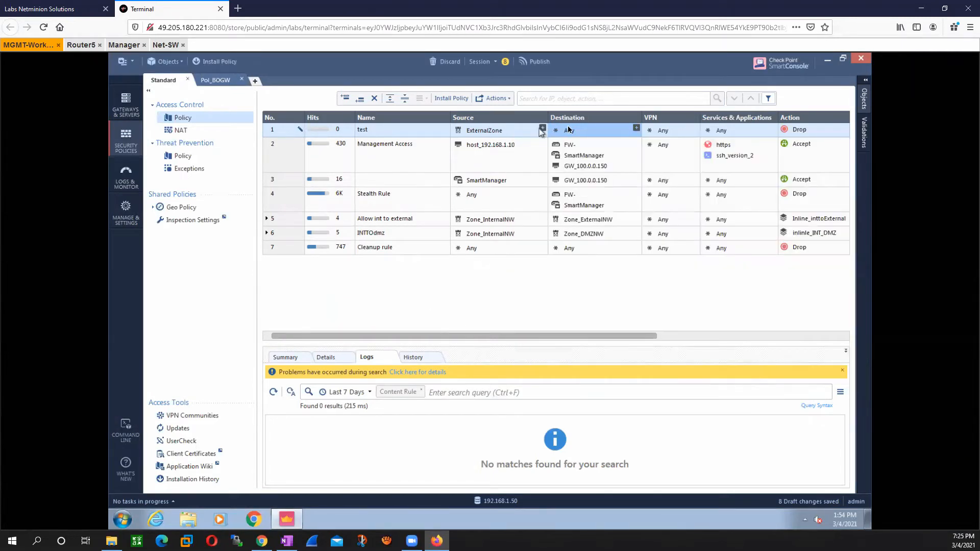
Step: Remove ExternalZone from the source of the test rule
left_click(495, 136)
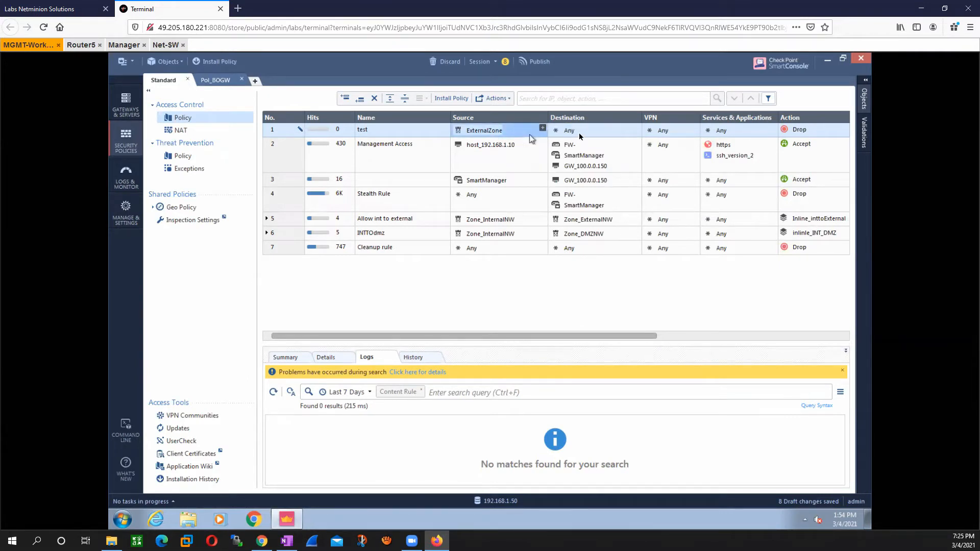
right_click(495, 132)
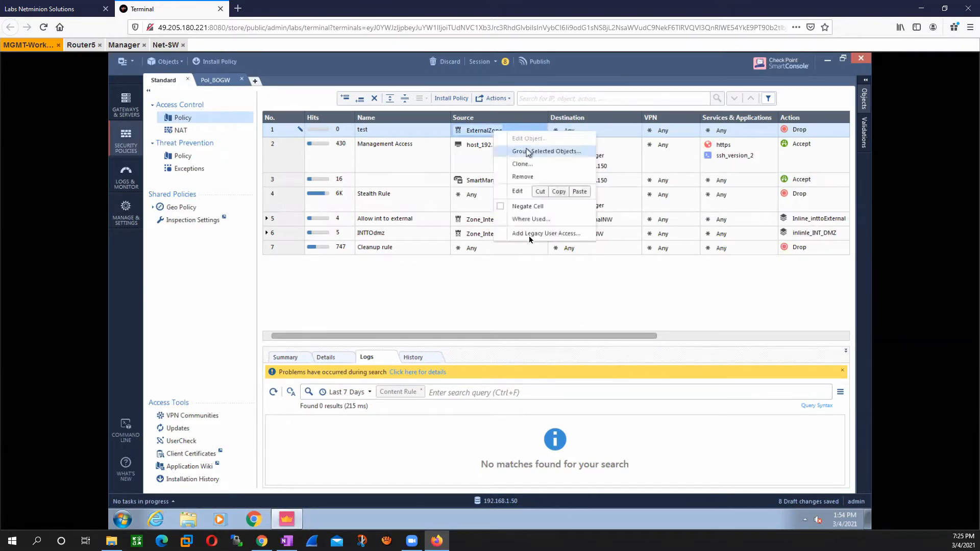
left_click(524, 177)
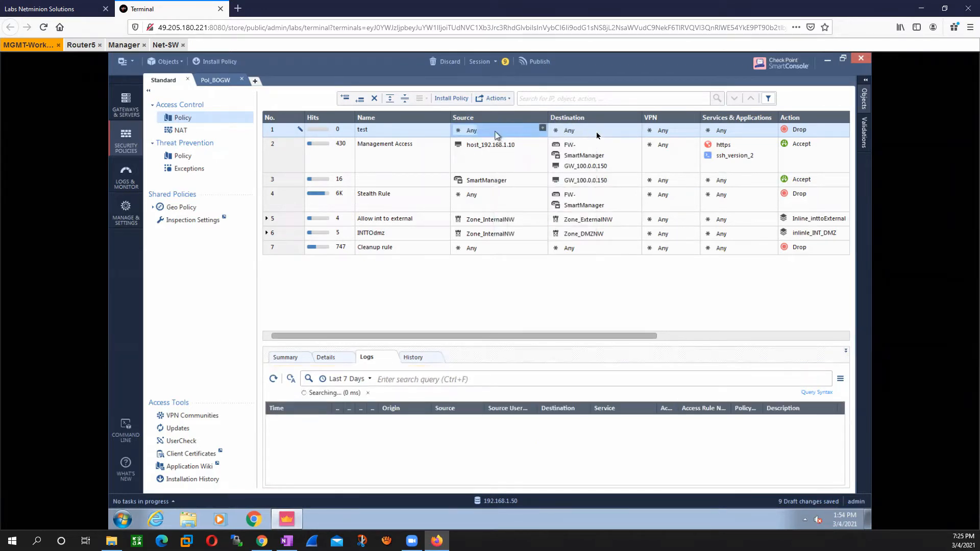
Step: Find the object with address 100.0.0.15 and set Ser_Public_IP as the destination of the test rule
left_click(636, 128)
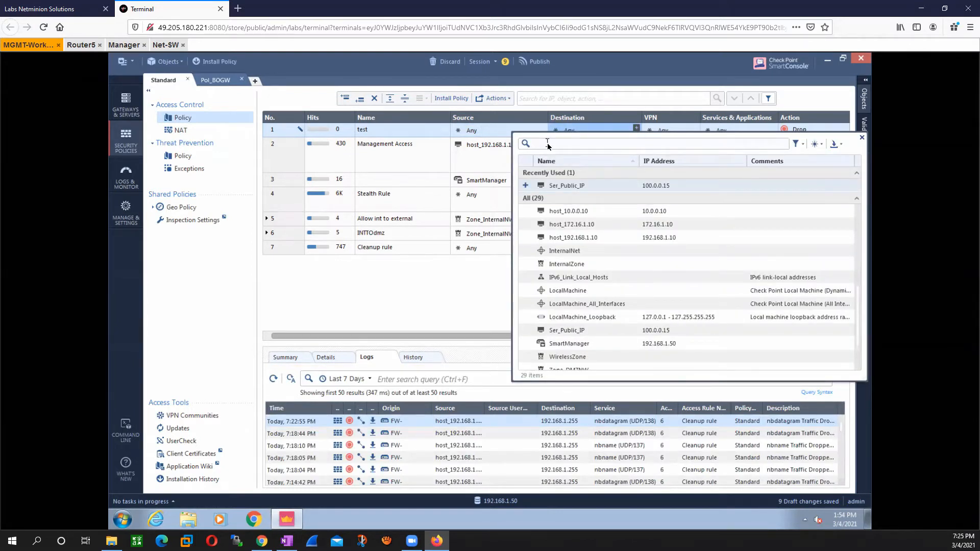
type("100")
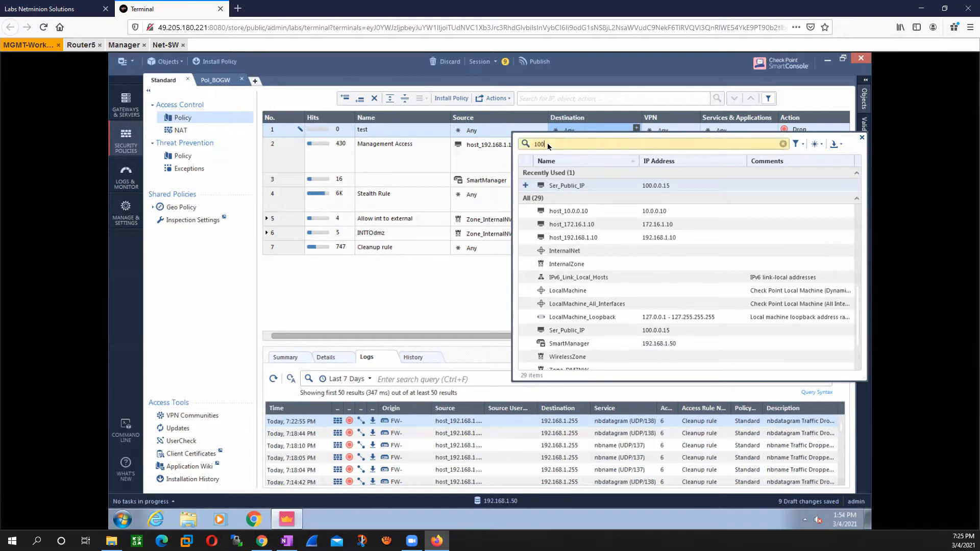
type(".0.0.")
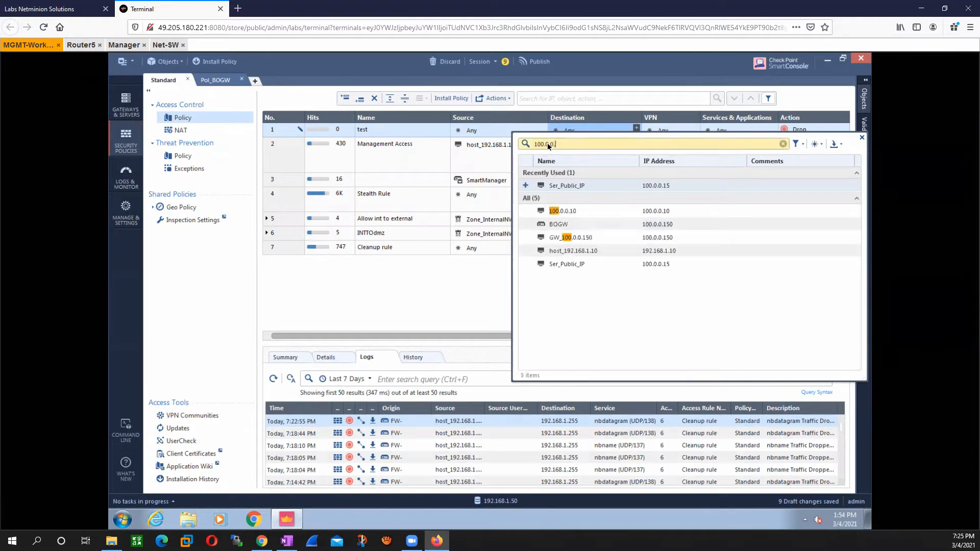
type("1")
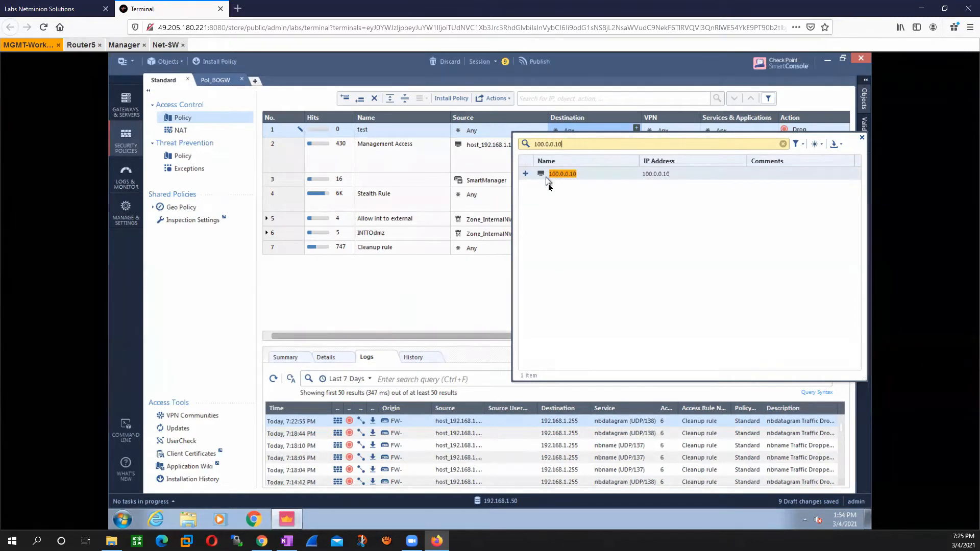
type("0")
key("BackSpace")
type("5")
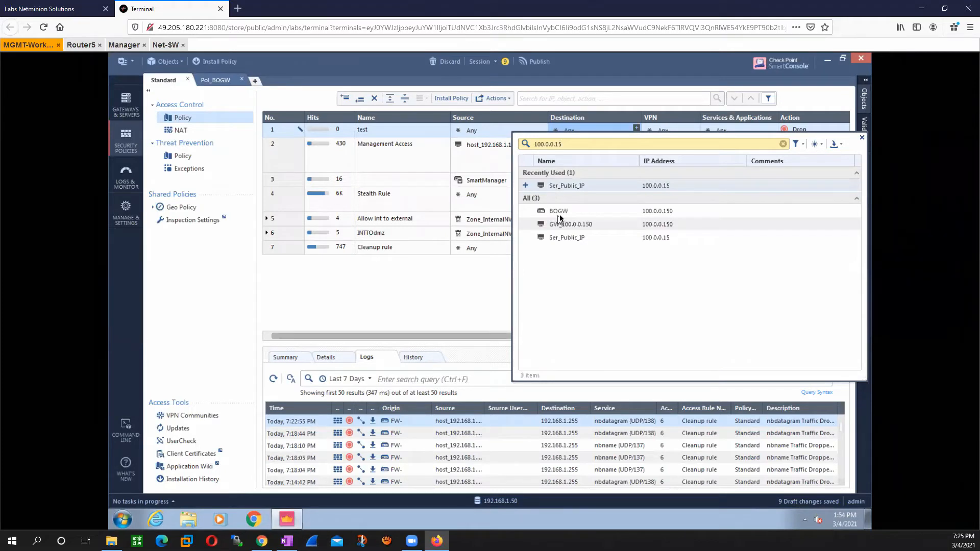
left_click(525, 186)
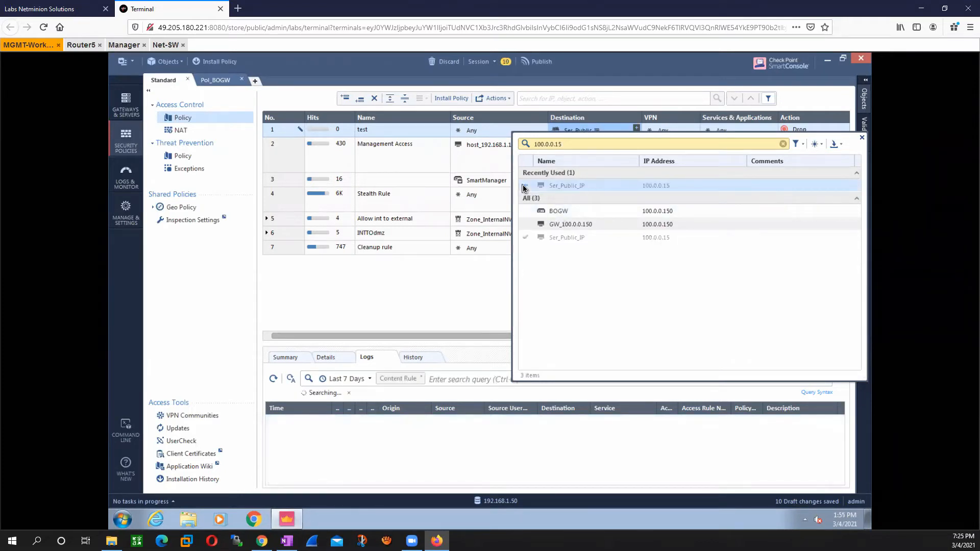
left_click(463, 299)
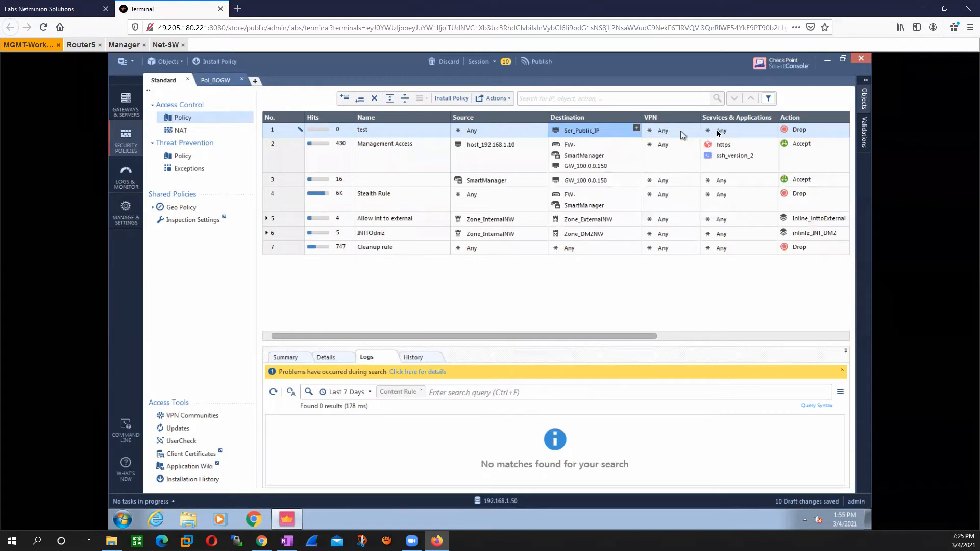
Step: Look up port 80 and set http as the service of the test rule
left_click(718, 132)
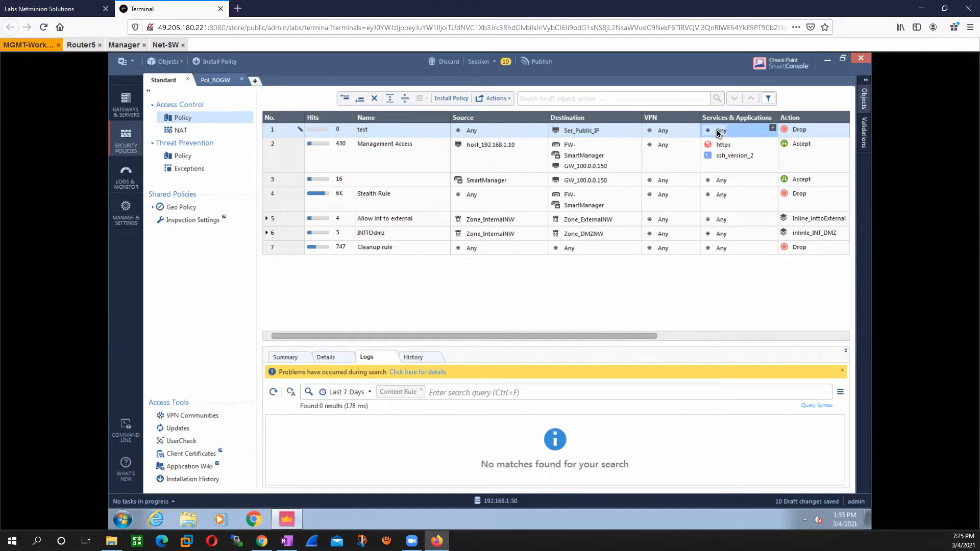
left_click(773, 130)
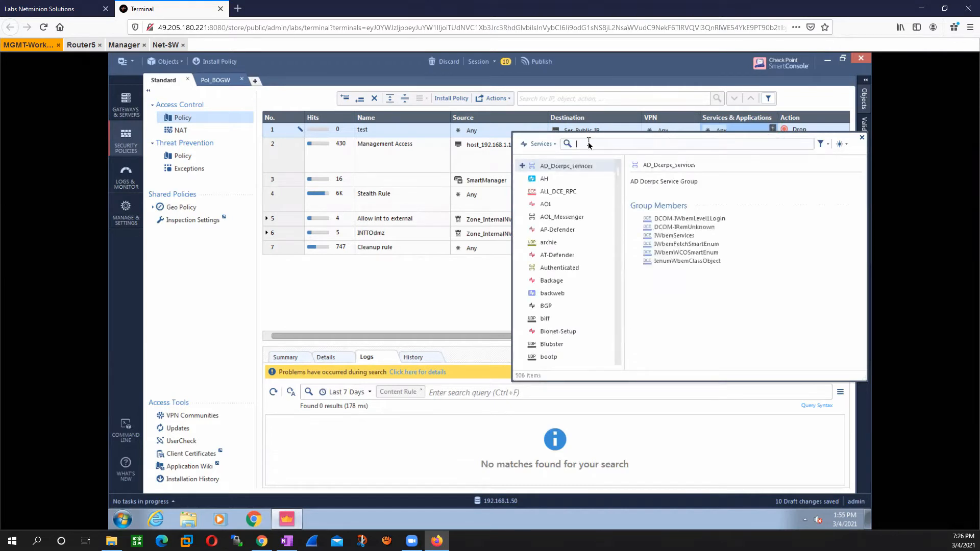
type("80")
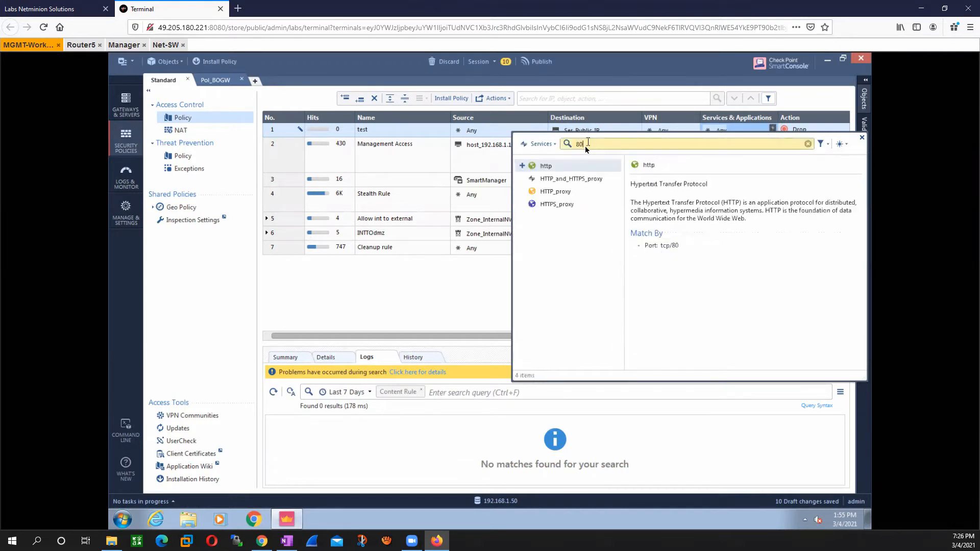
left_click(523, 165)
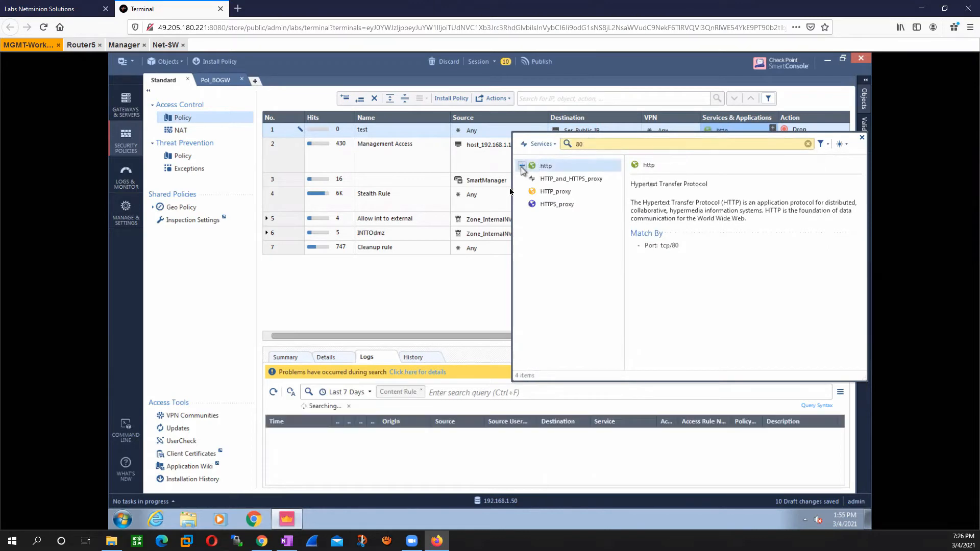
left_click(462, 288)
Step: Set the test rule's action to Accept and its tracking to Log
left_click(799, 132)
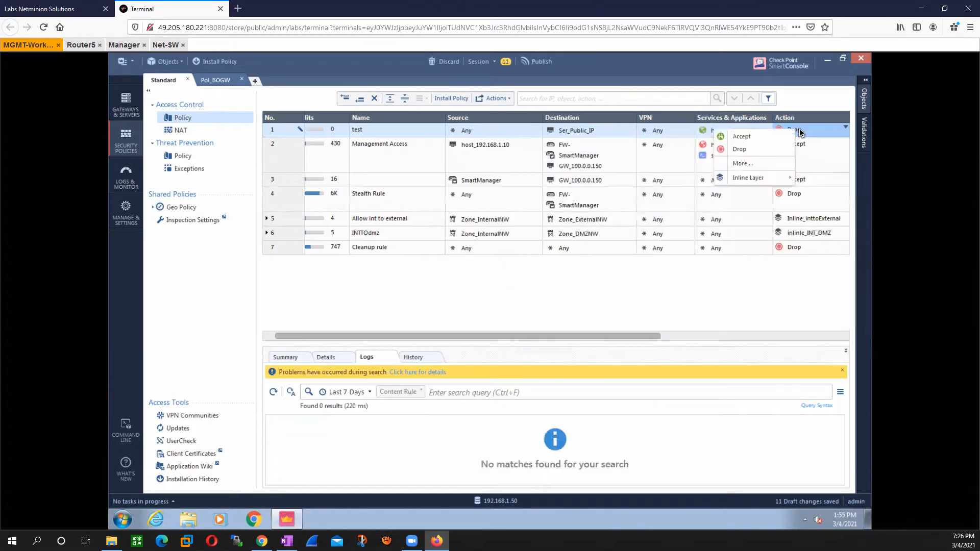
left_click(764, 137)
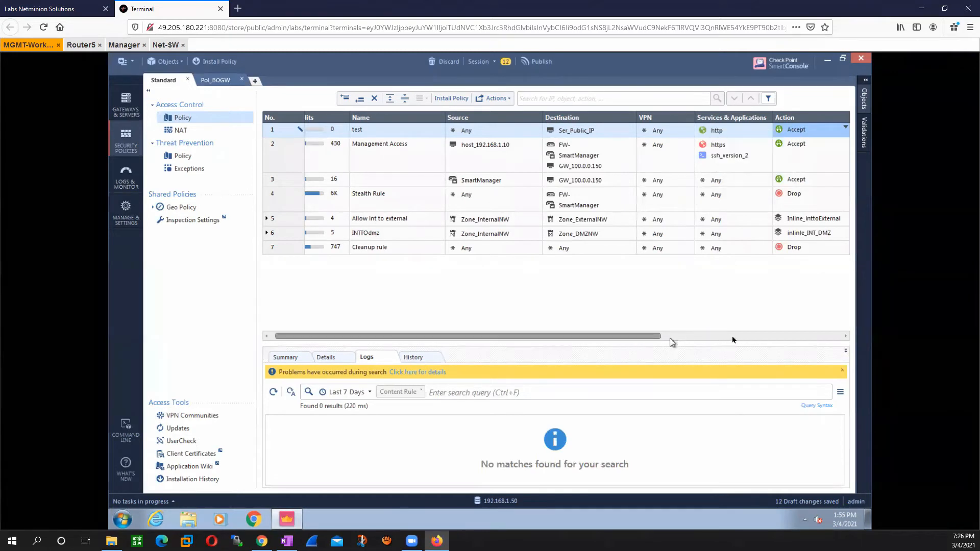
left_click(735, 336)
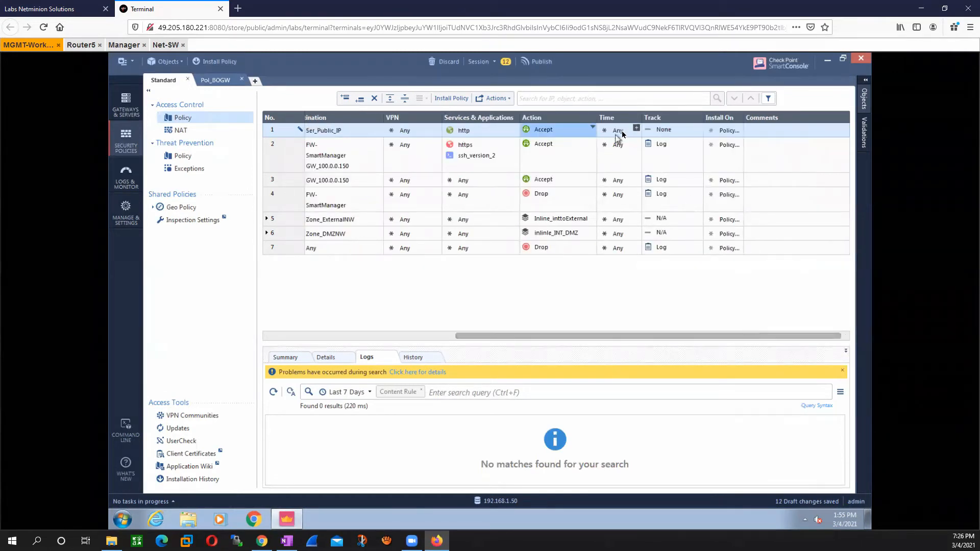
left_click(657, 131)
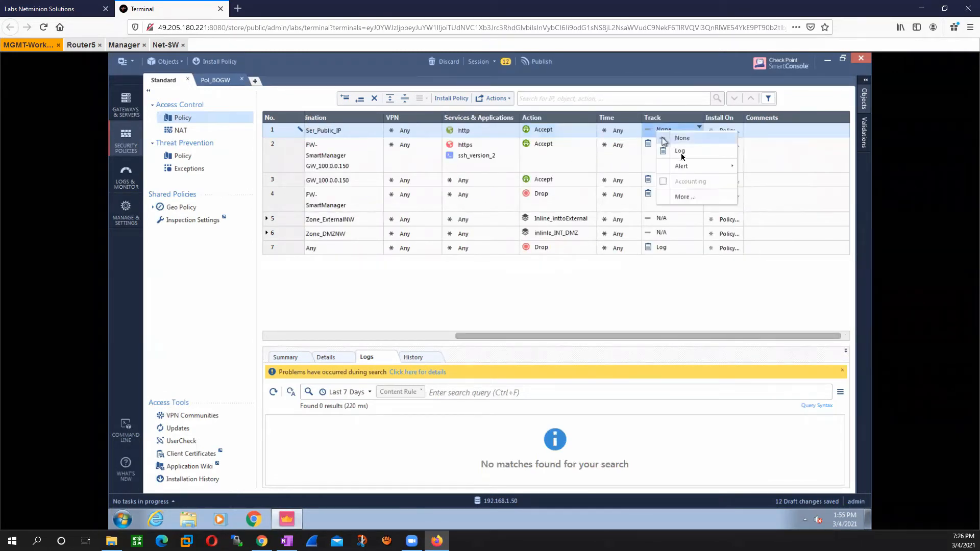
left_click(680, 152)
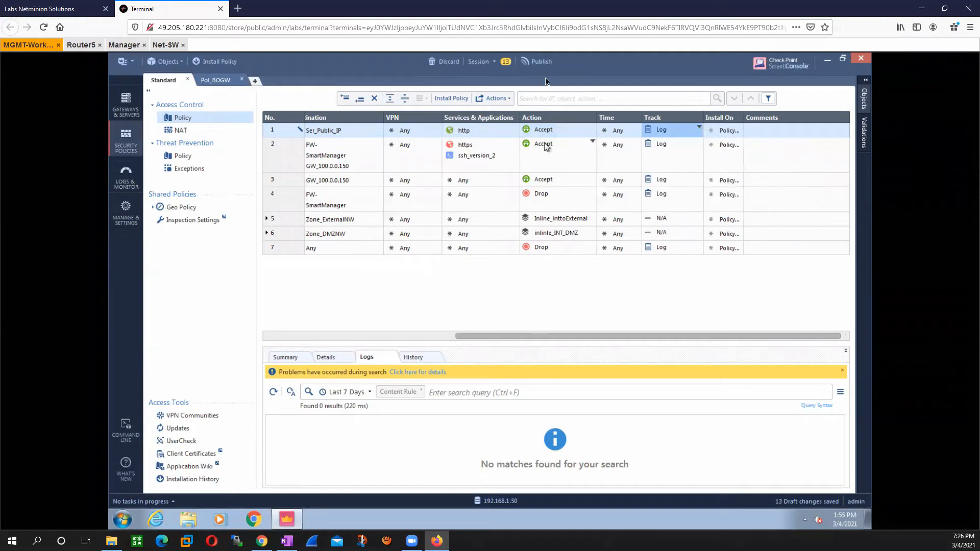
Step: Publish the session's changes and install the Standard policy on the gateway
left_click(542, 62)
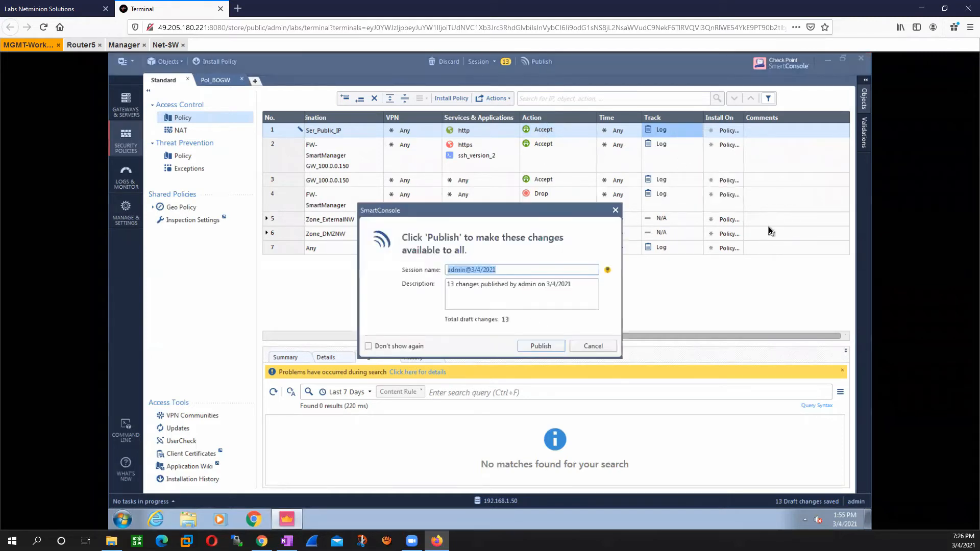
left_click(545, 346)
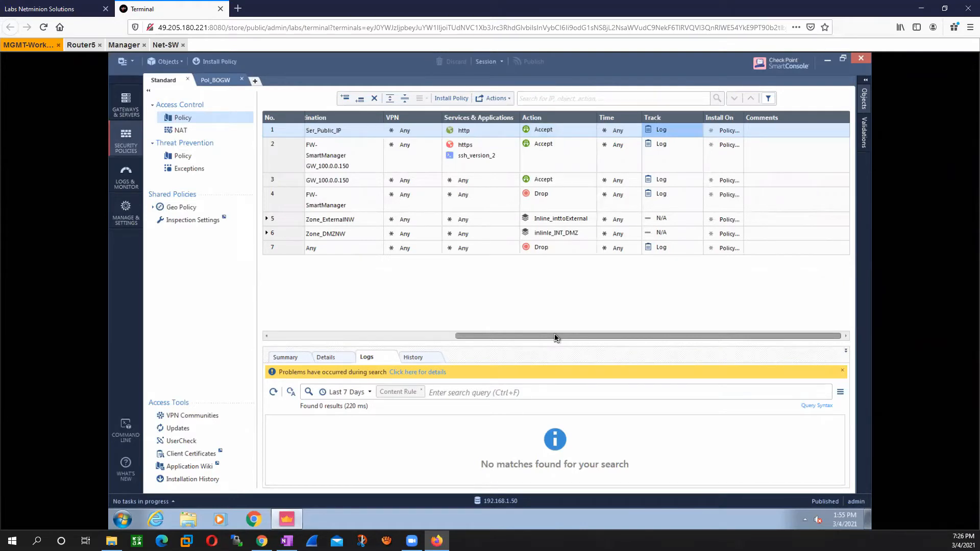
left_click(225, 63)
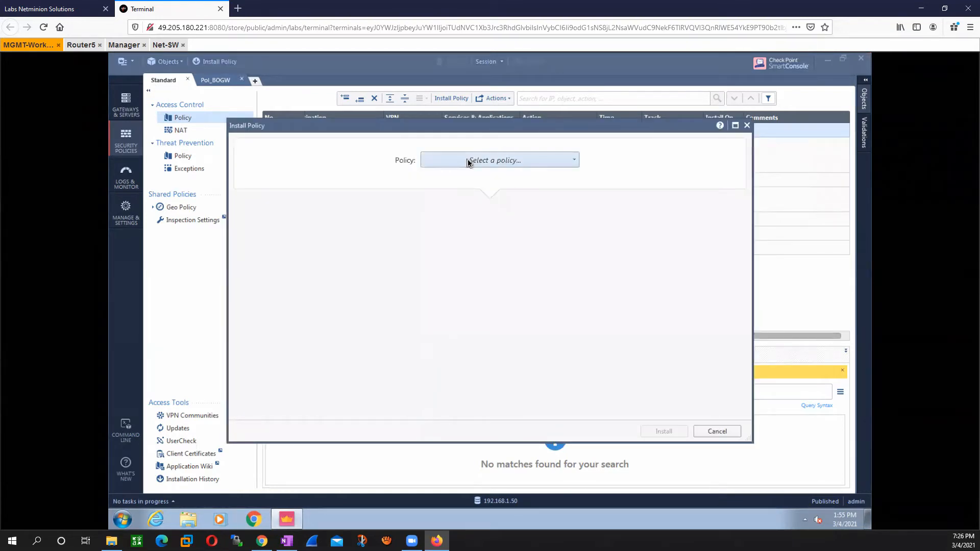
left_click(468, 161)
left_click(449, 193)
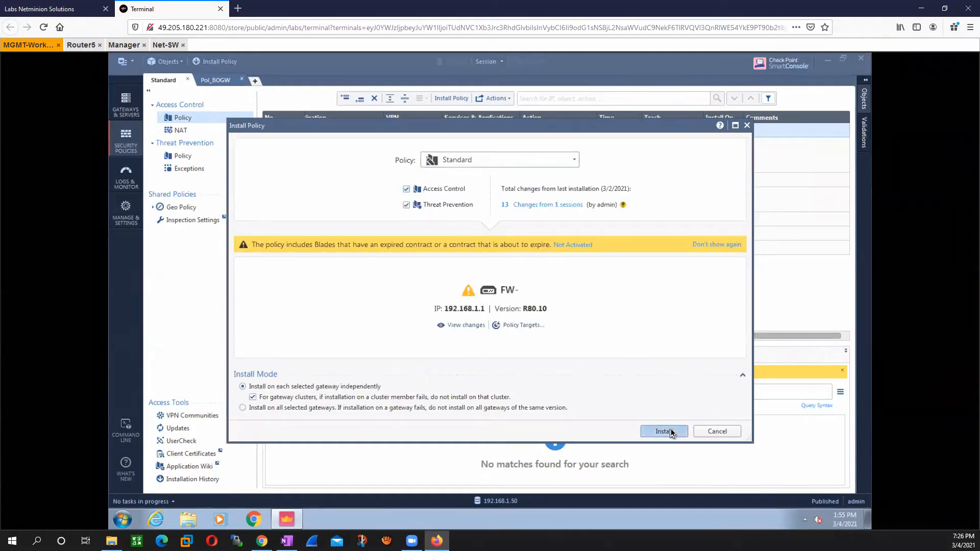
left_click(664, 432)
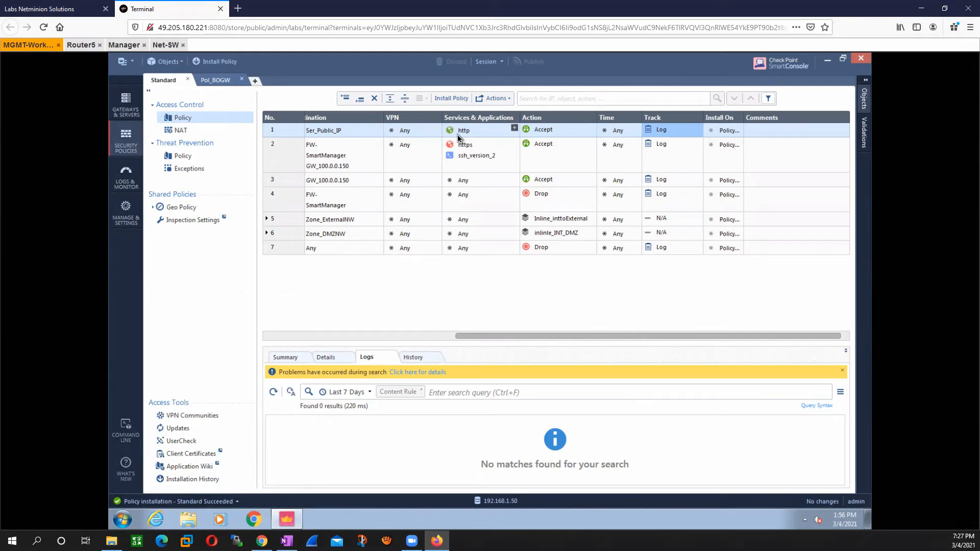
Step: Switch to the Router4 console and enter privileged mode with the en command
mouse_move(464, 136)
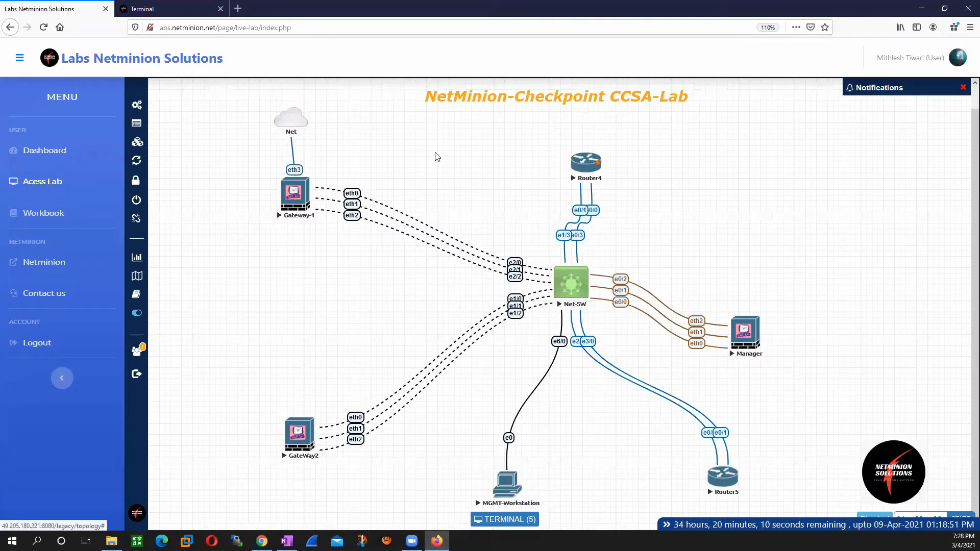
left_click(148, 7)
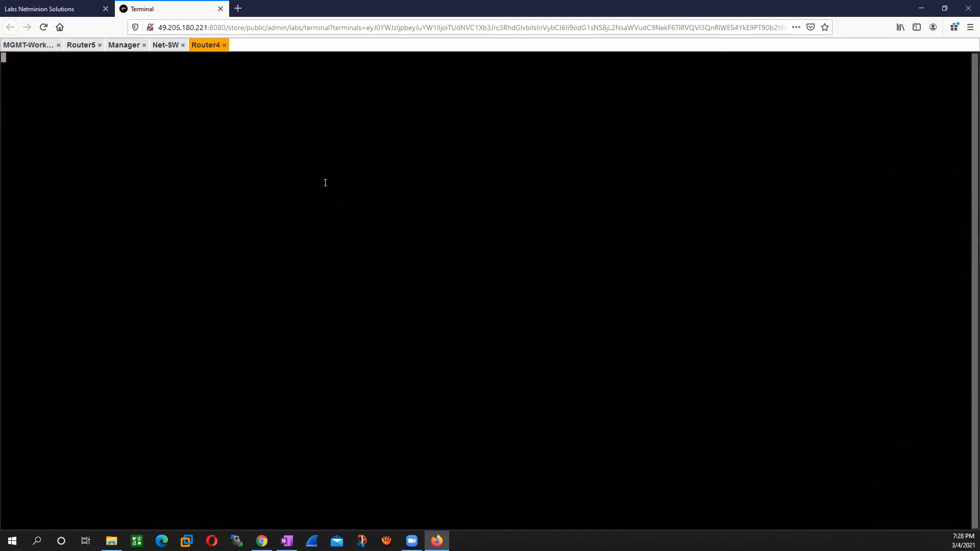
key("Return")
key("Return")
type("en")
key("Return")
Step: Test the published server from Router4 by running telnet 100.0.0.15 80
type("te")
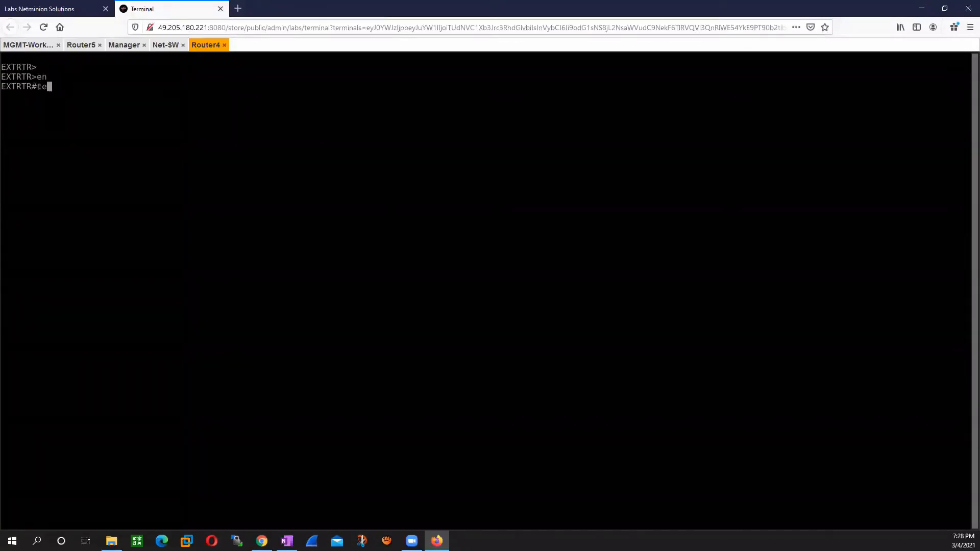
type("lnet 100.0.0.15 80")
key("Return")
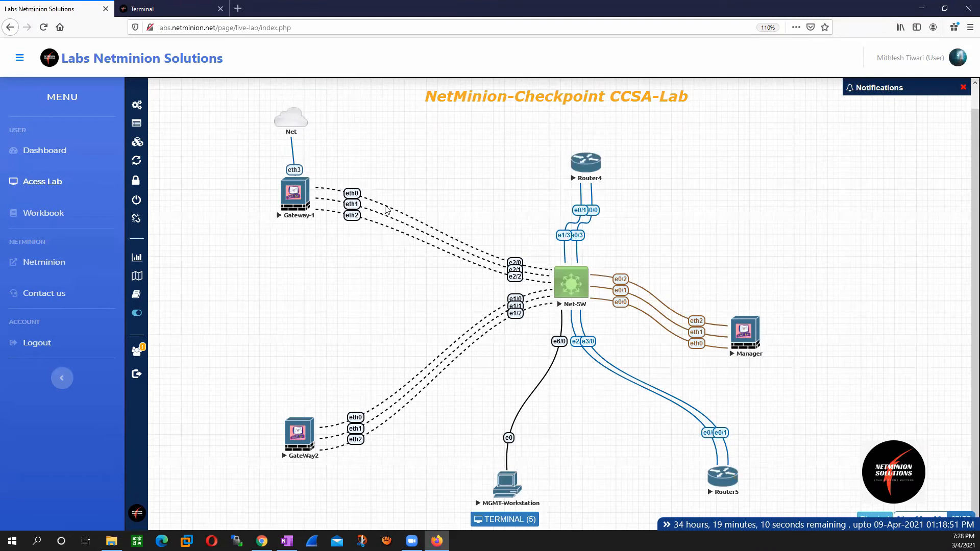
Step: Open the Router5 console from the lab topology and enter global configuration mode with en and conf t
left_click(726, 481)
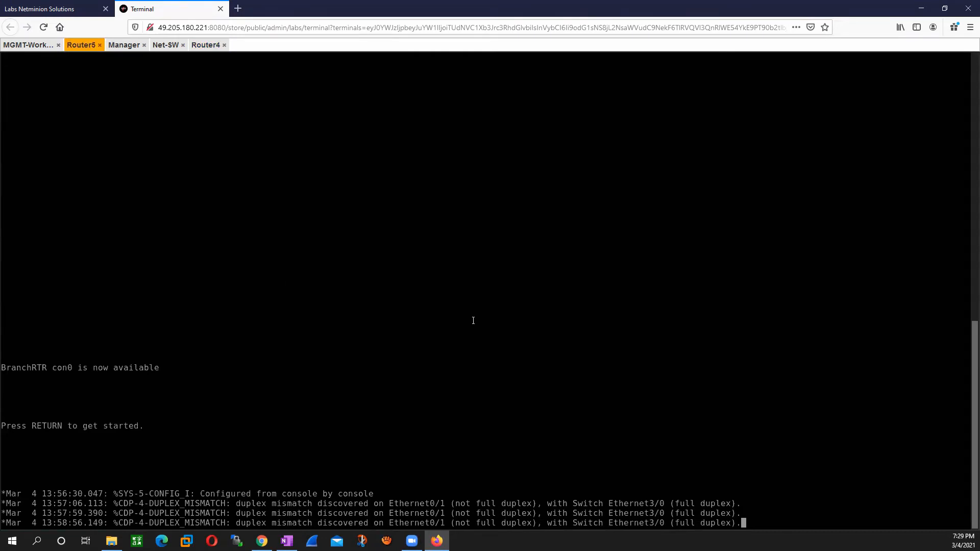
key("Return")
key("Return")
key("Return")
key("Return")
key("Return")
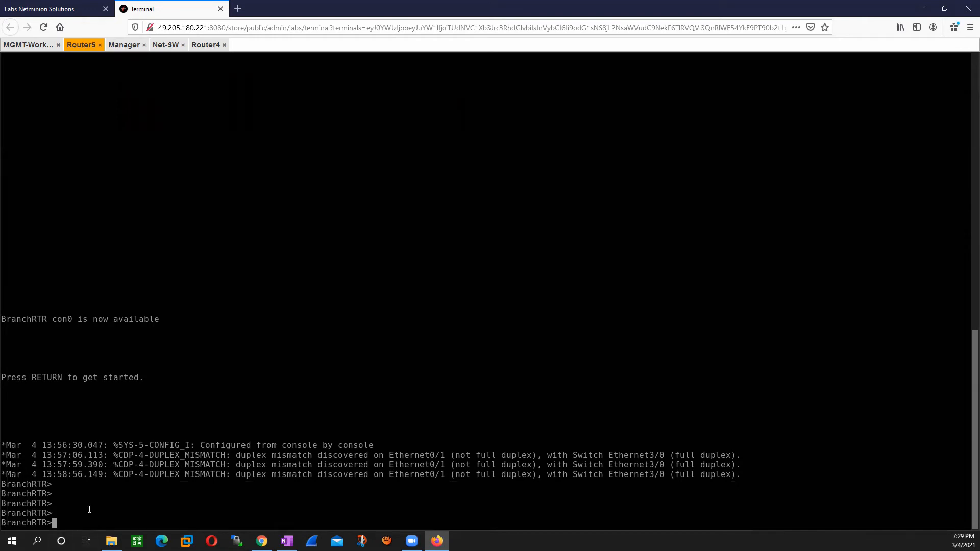
type("en")
key("Return")
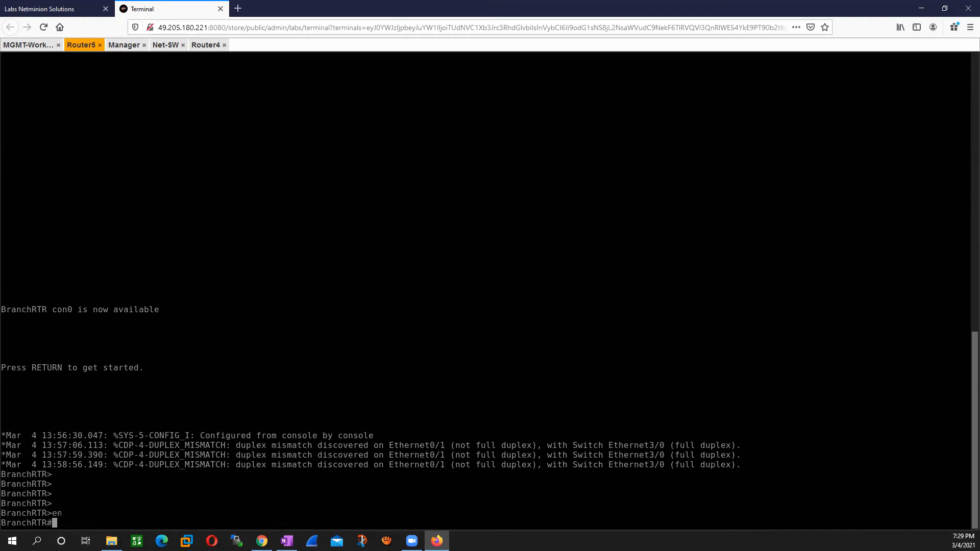
type("conf t")
key("Return")
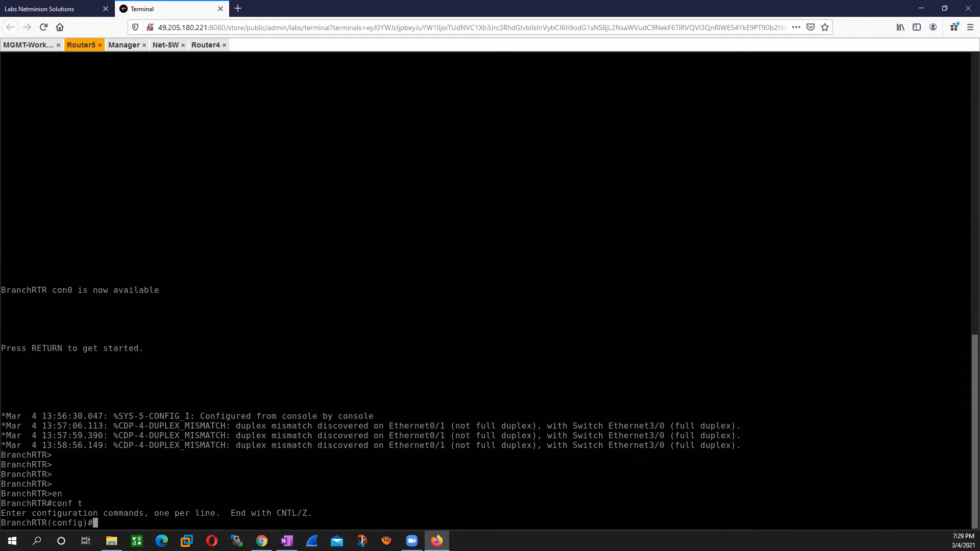
Step: Enable the HTTP server on Router5 with the command ip http server
type("ip https")
key("BackSpace")
key("BackSpace")
type("ser")
key("Tab")
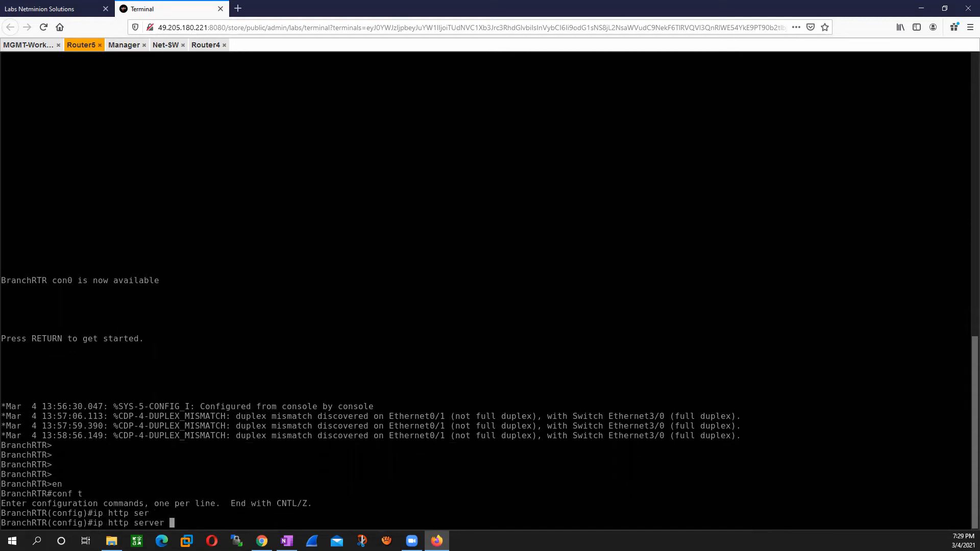
key("Return")
Step: Set Router5's HTTP server to authenticate against local users with the command ip http authentication loca
type("ip ")
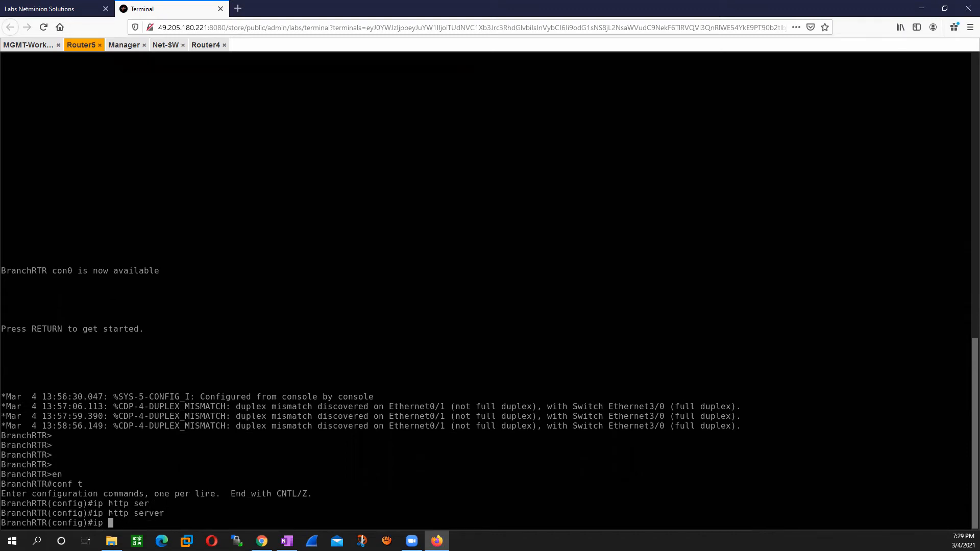
type("http auth")
key("Tab")
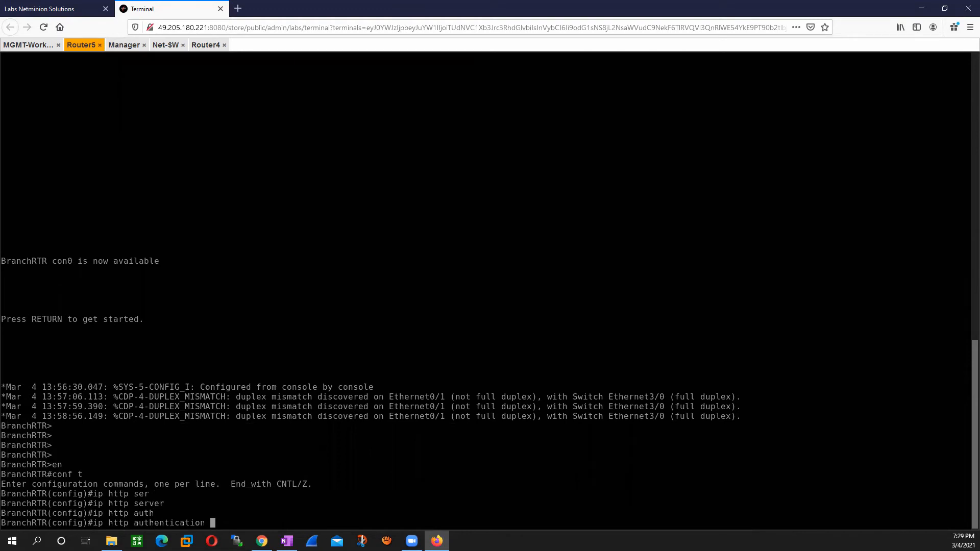
type("loca")
key("Return")
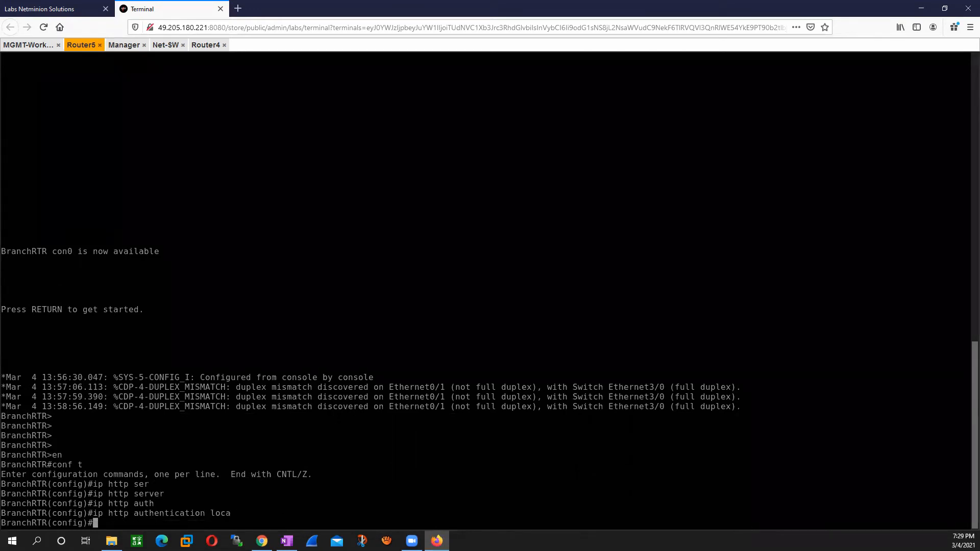
Step: Create the local user cisco with privilege 15 and the account password on Router5, and save the configuration with do wr
type("usernam")
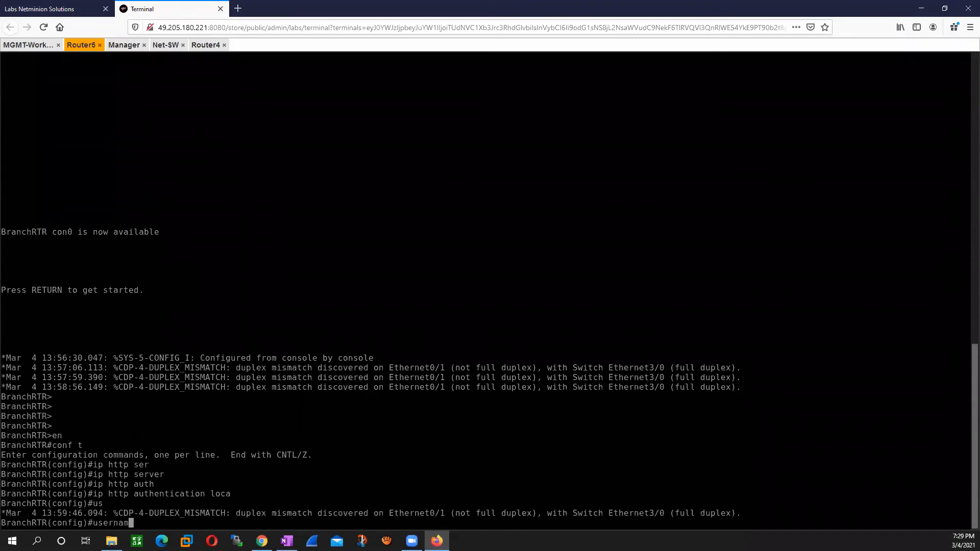
type("e cisco pri")
key("Tab")
type("1")
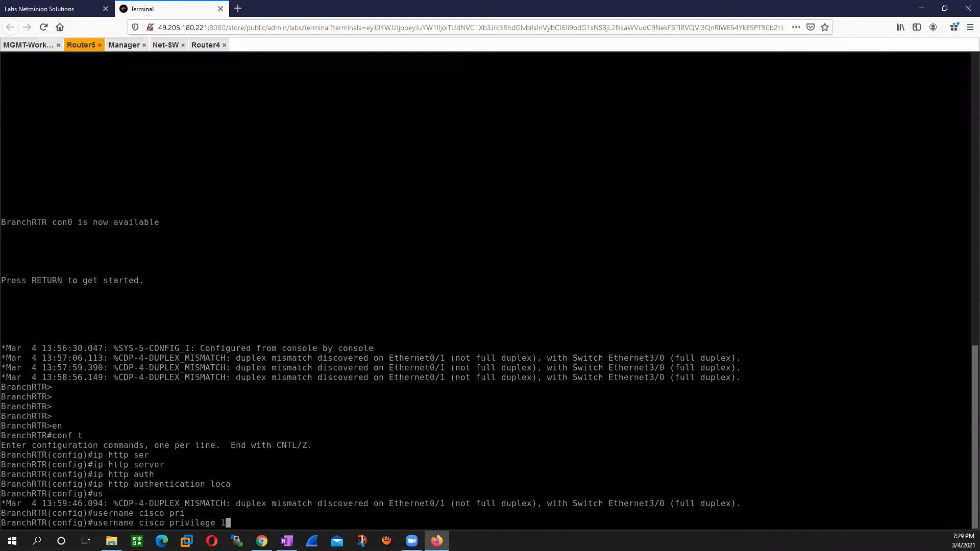
type("5 pass")
key("Tab")
type("cisco")
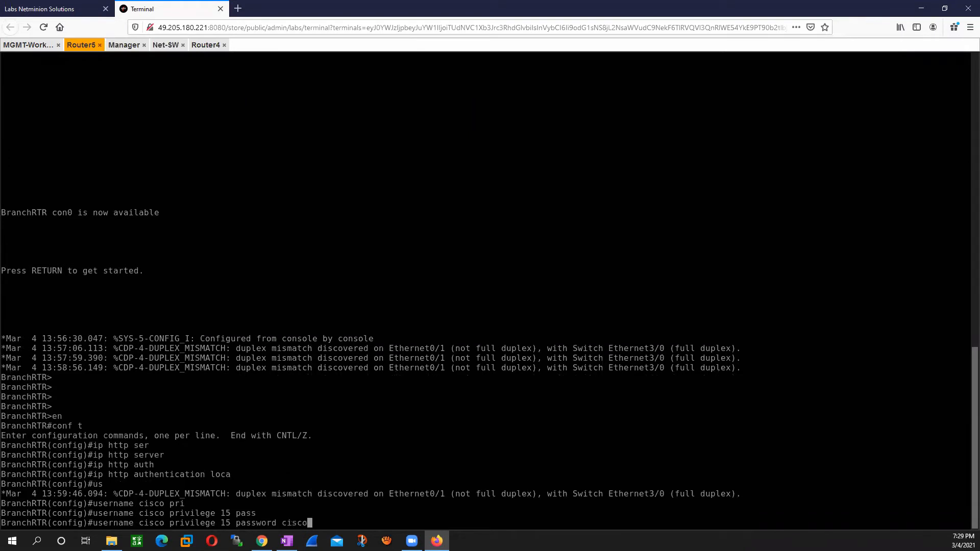
key("Return")
type("do wr")
key("Return")
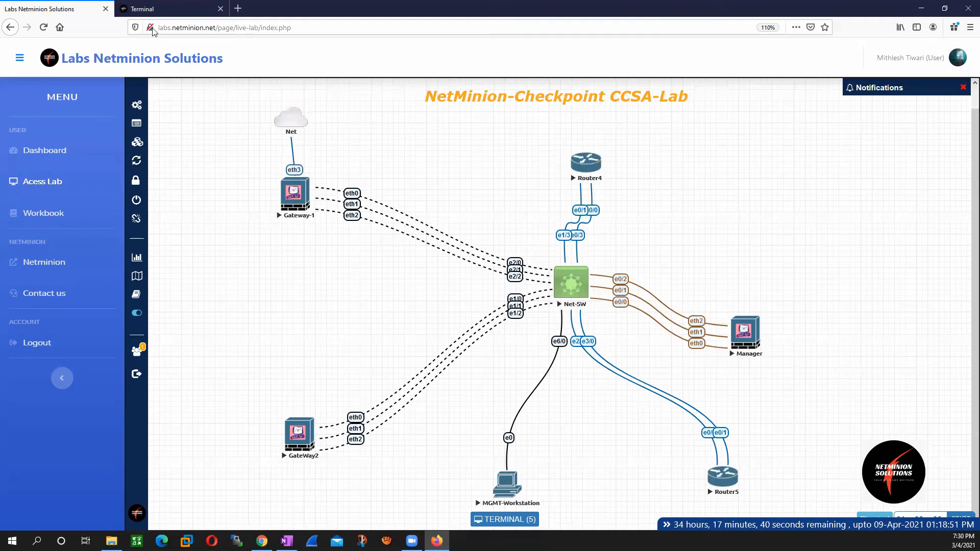
Step: Return to the Router4 console and repeat the telnet 100.0.0.15 80 test
left_click(156, 8)
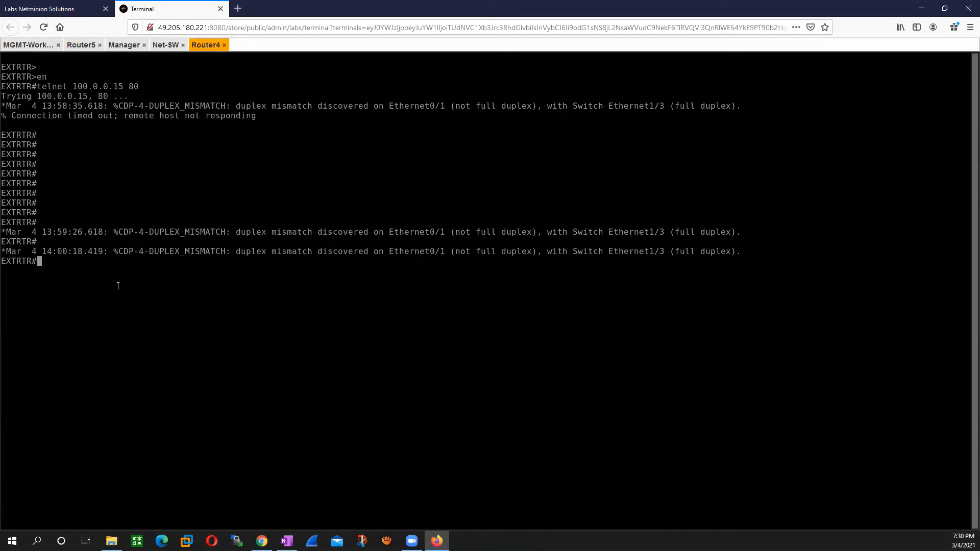
key("Up")
key("Return")
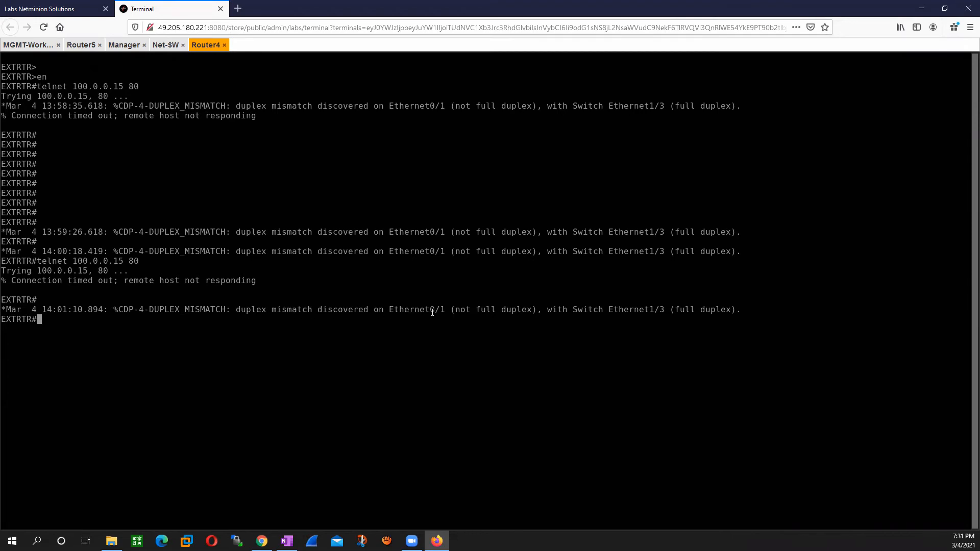
Step: Copy the interface name Ethernet0/1 from Router4's duplex mismatch message and enter global configuration mode with conf t
left_click_drag(445, 310, 392, 309)
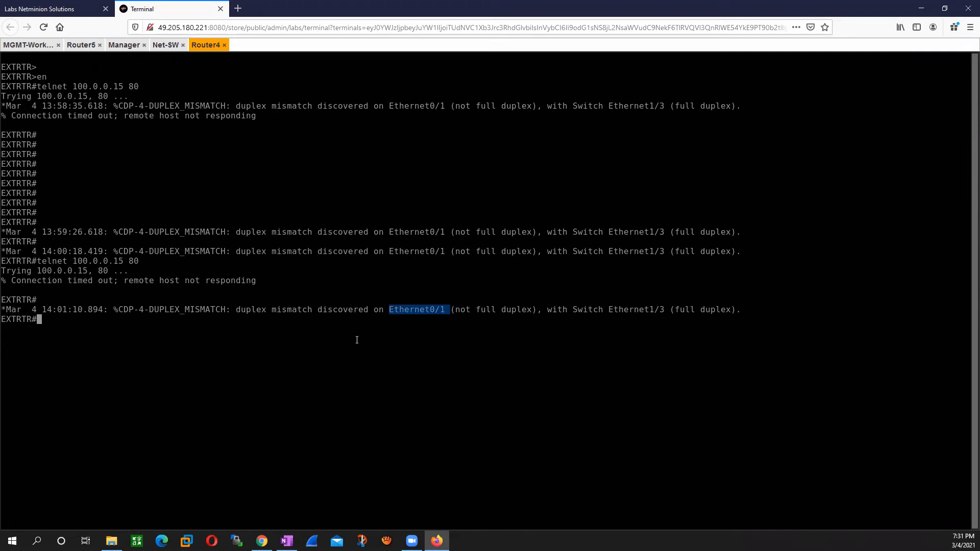
left_click(35, 9)
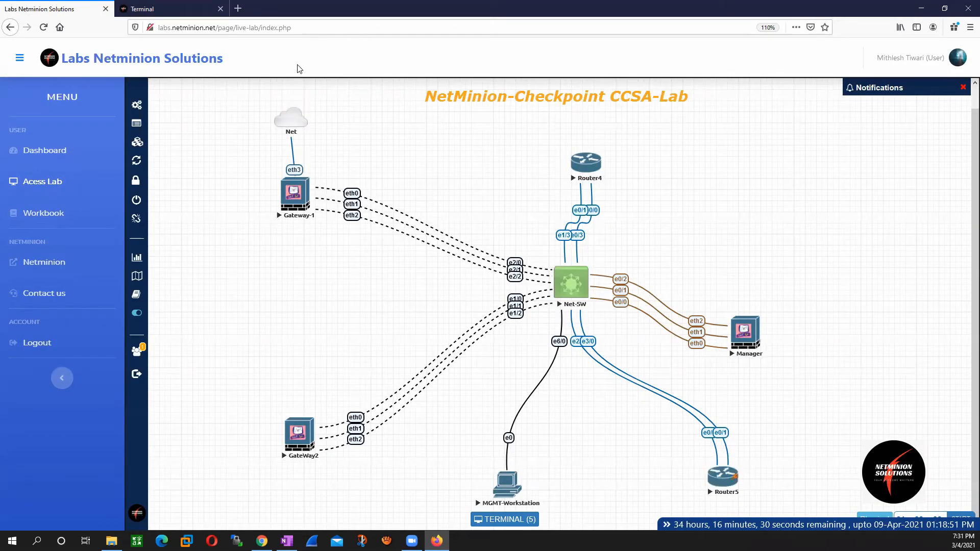
left_click(173, 8)
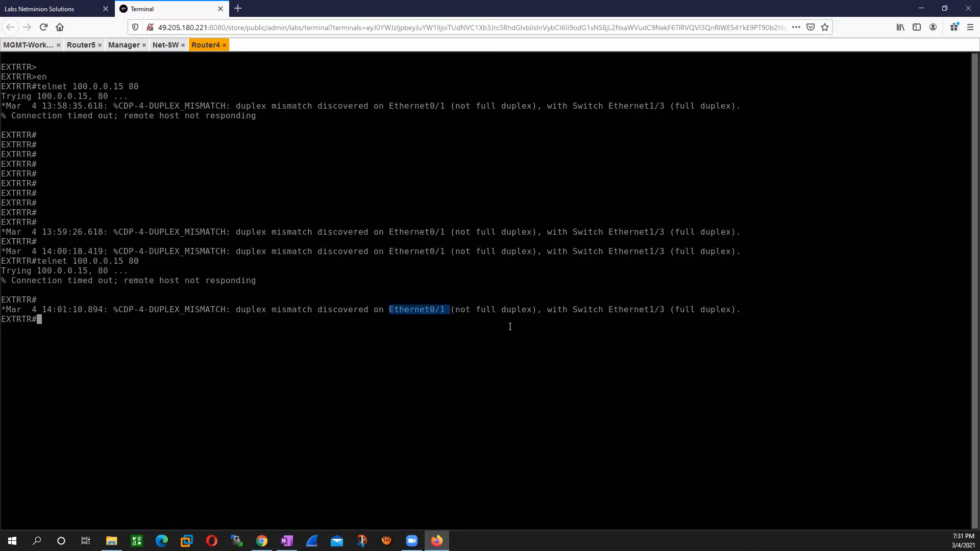
right_click(336, 363)
key("BackSpace")
key("BackSpace")
key("BackSpace")
key("BackSpace")
key("BackSpace")
key("BackSpace")
key("BackSpace")
key("BackSpace")
key("BackSpace")
key("BackSpace")
key("BackSpace")
key("BackSpace")
type("conf t")
key("Return")
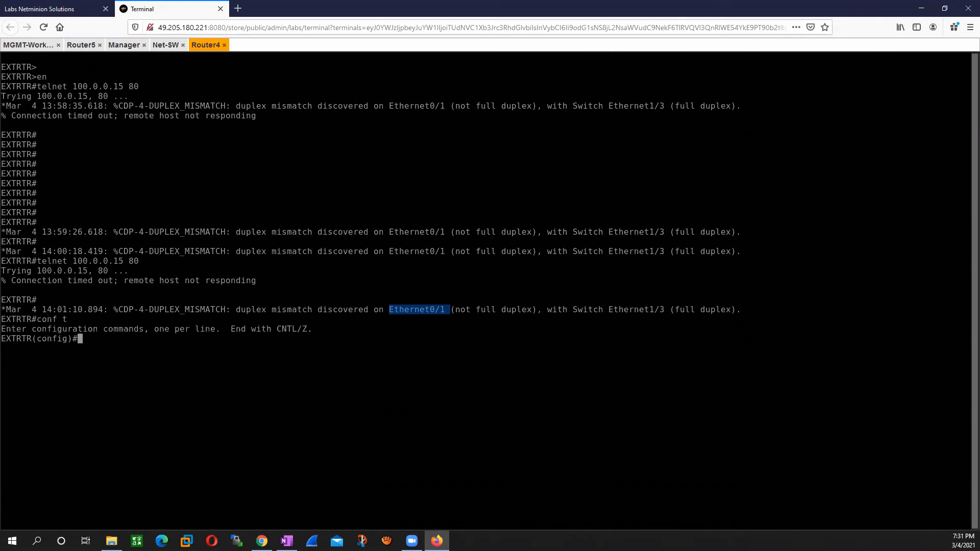
Step: Enter interface configuration mode on Router4 with int Ethernet0/1, using the copied interface name
right_click(199, 353)
key("BackSpace")
key("Left")
key("Left")
key("Left")
key("Left")
key("Left")
key("Left")
key("Left")
key("Left")
key("Left")
key("Left")
key("Left")
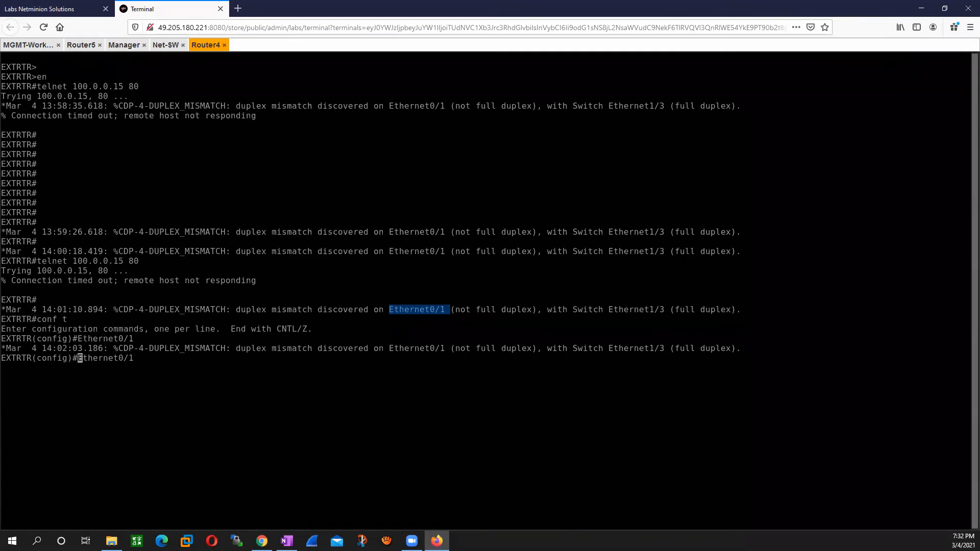
type("int")
key("Return")
Step: Set Router4's Ethernet0/1 to full duplex with duplex full and save the configuration with do wr
type("dup")
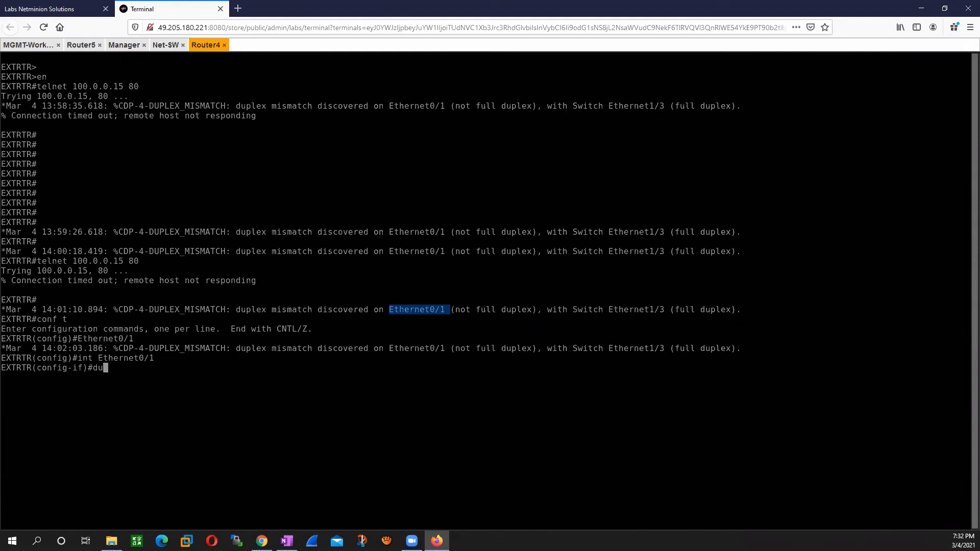
key("Tab")
type("full")
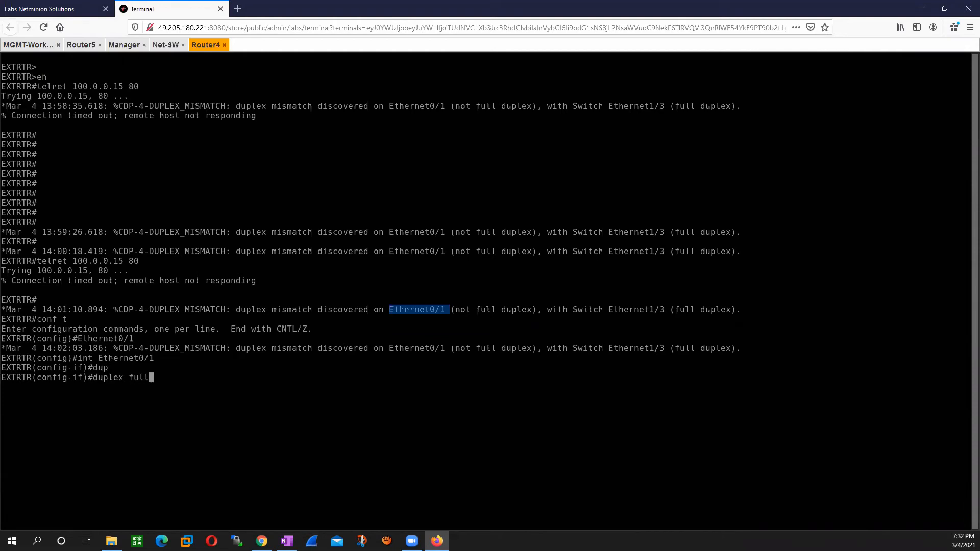
key("Return")
type("do wr")
key("Return")
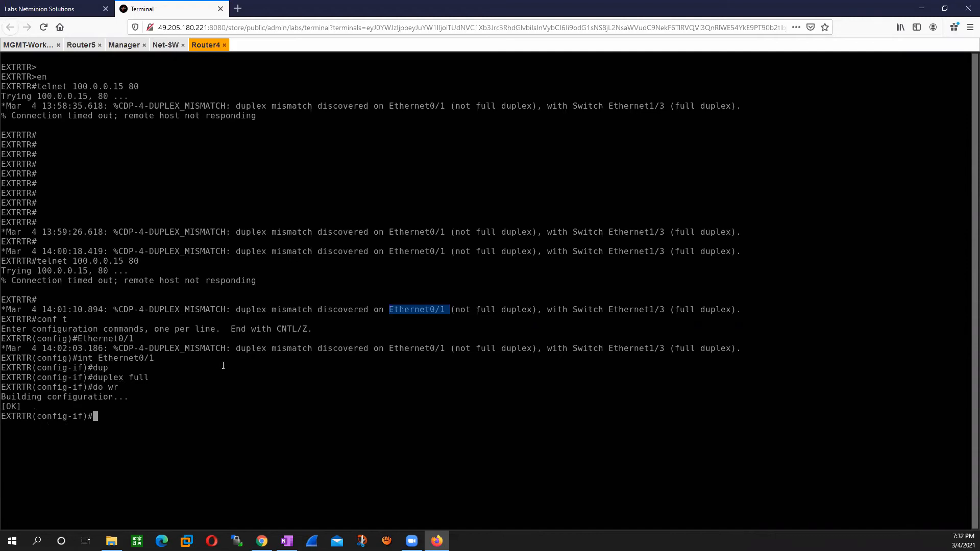
Step: Switch to the Net-SW console and enter global configuration mode with en and conf t
left_click(51, 4)
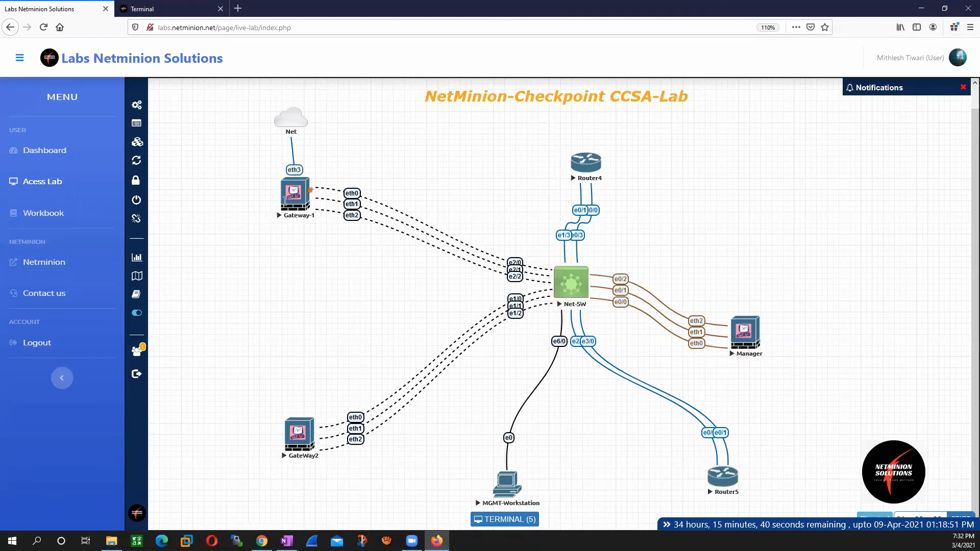
left_click(150, 9)
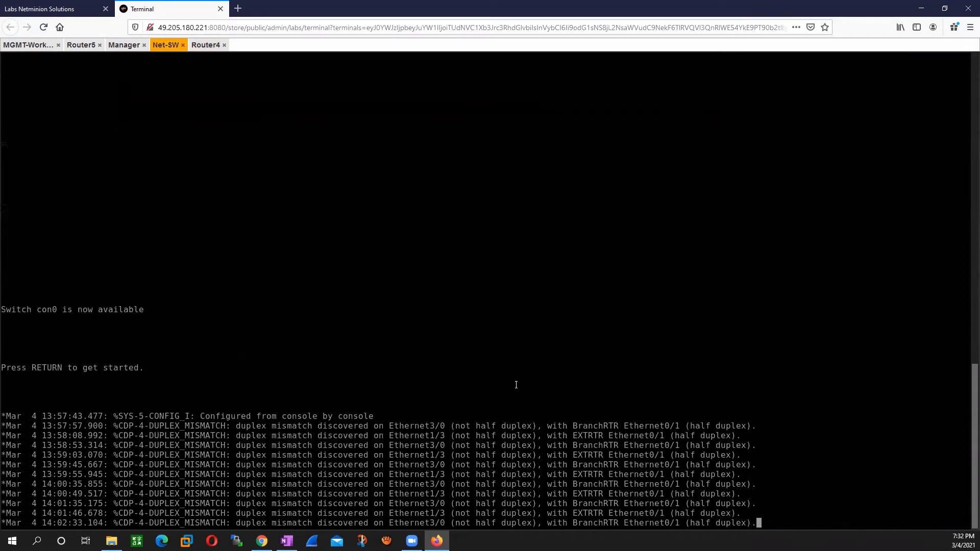
key("Return")
key("Return")
key("Return")
key("Return")
key("Return")
key("Return")
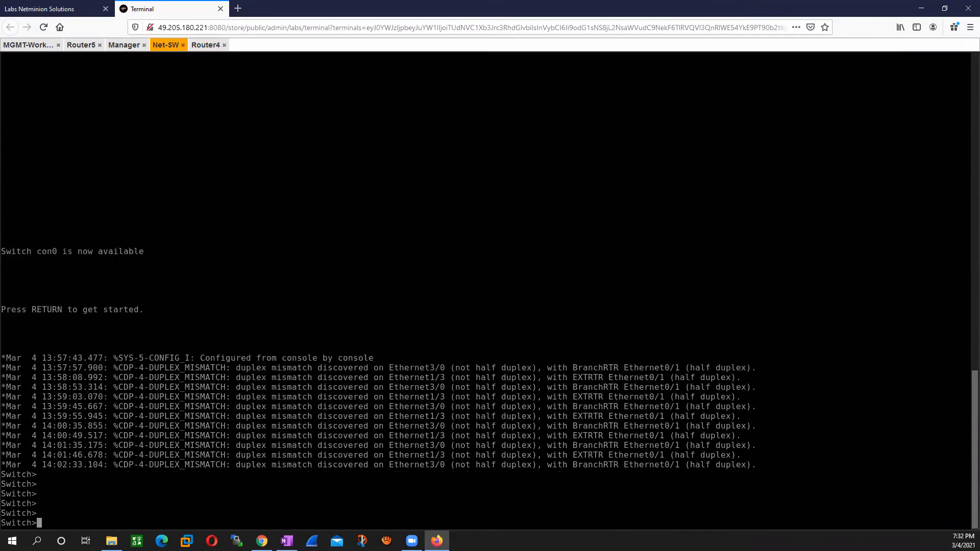
type("en")
key("Return")
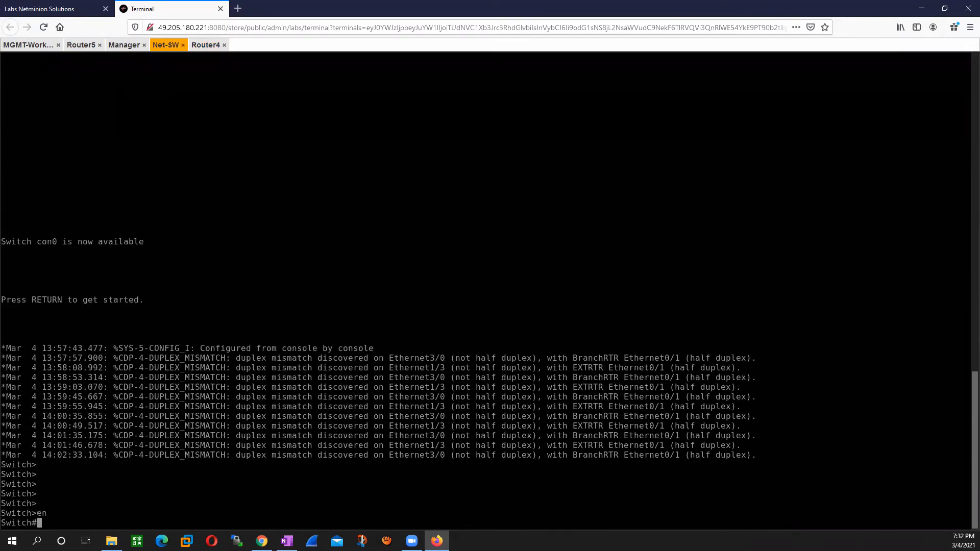
type("conf t")
key("Return")
Step: Set interface e3/0 on Net-SW to full duplex and save the switch configuration with do wr
type("int e")
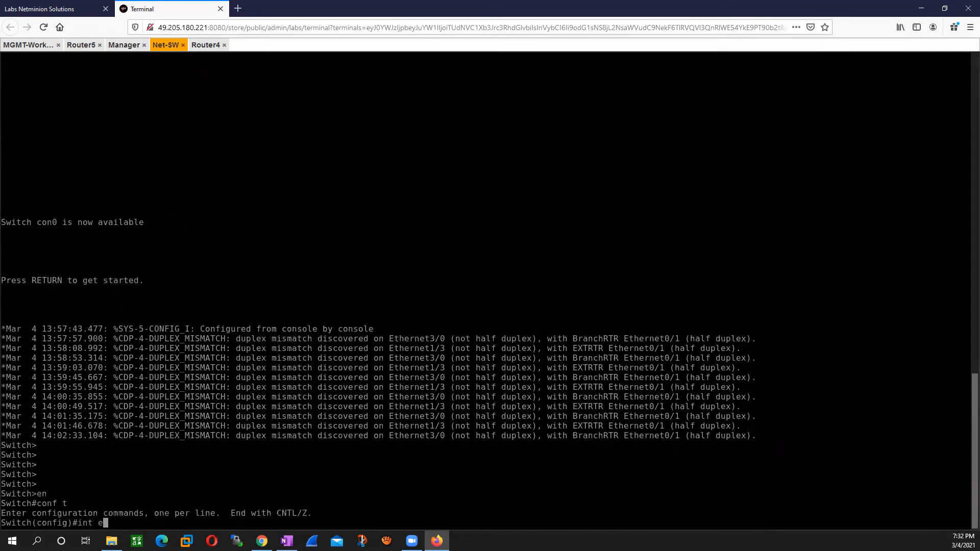
type("3/0")
key("Return")
type("dup")
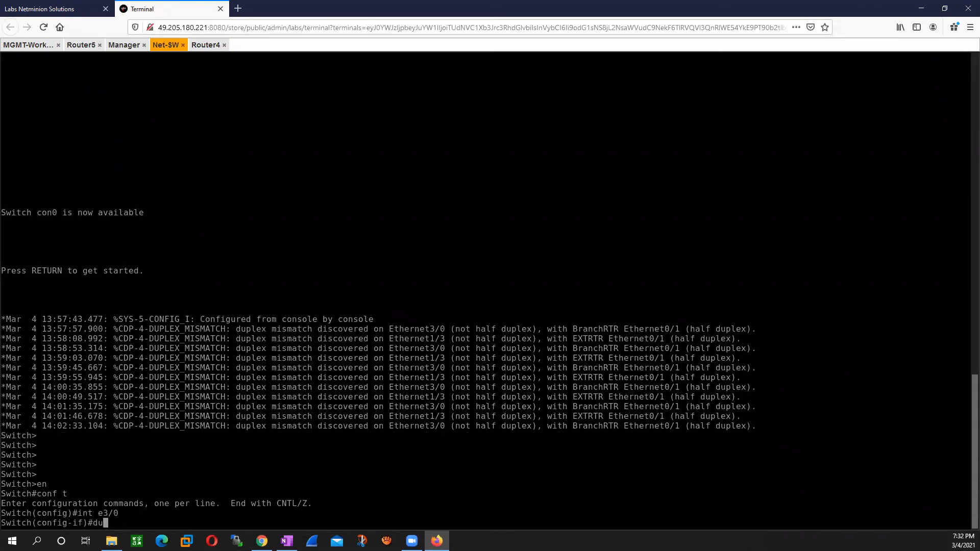
key("Tab")
type("full")
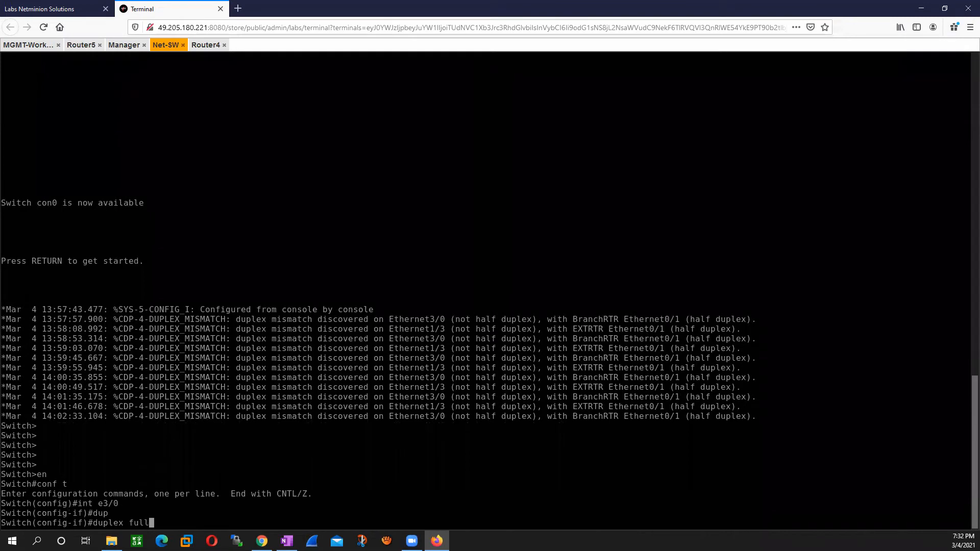
key("Return")
type("do wr")
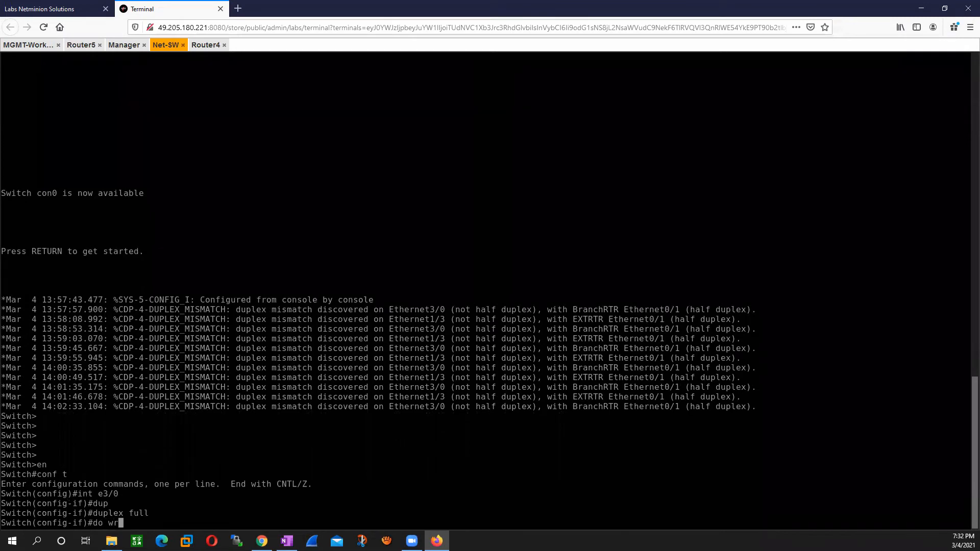
key("Return")
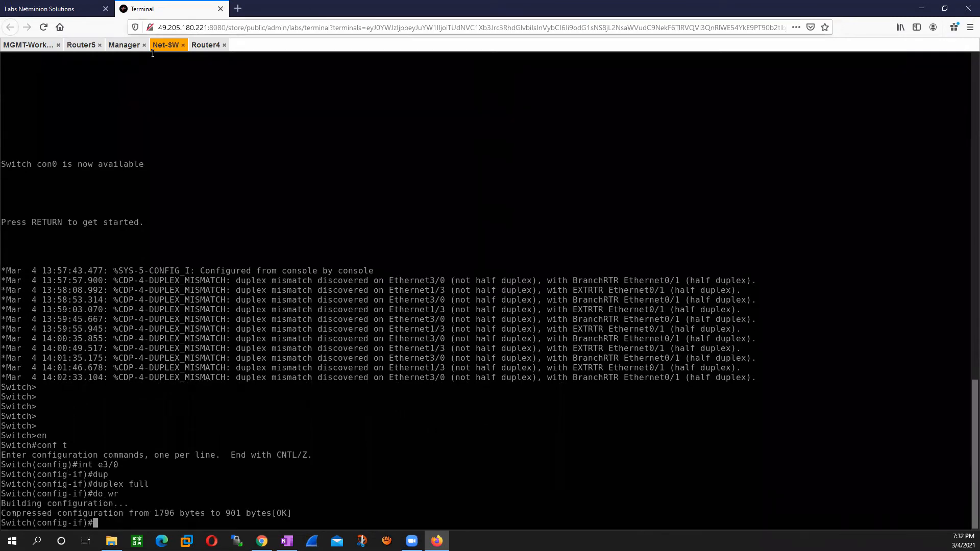
Step: Check the lab topology, return to the Net-SW console, and enter interface configuration with int eth 1/3
left_click(12, 48)
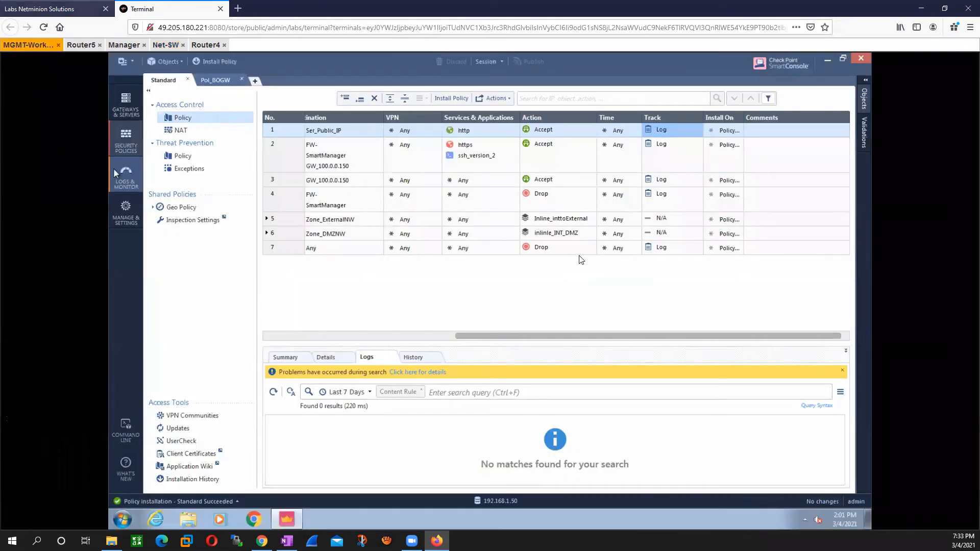
key("ctrl+Tab")
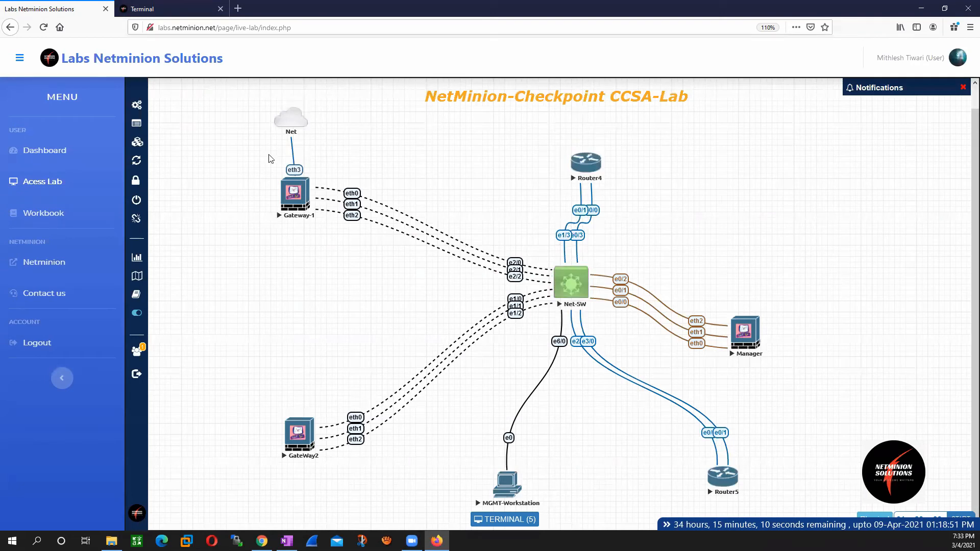
left_click(183, 8)
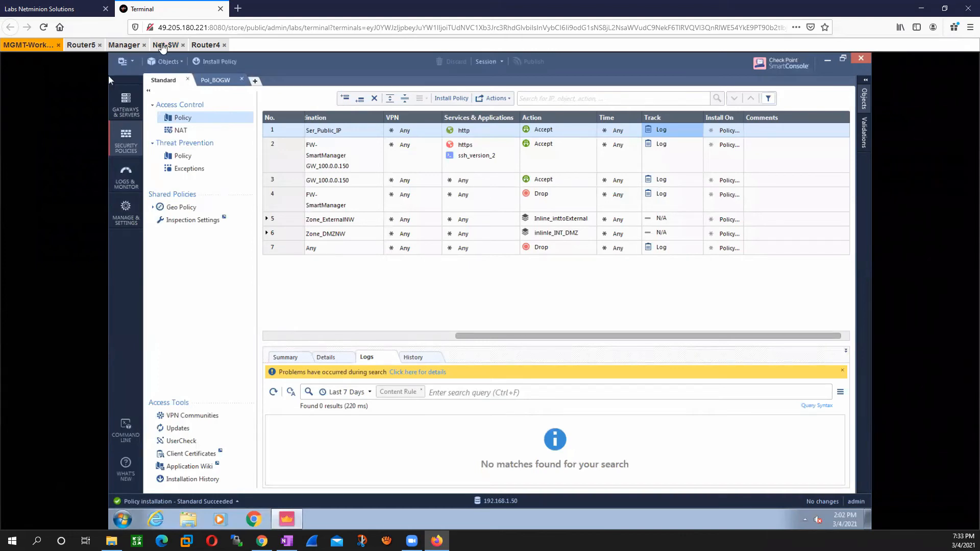
left_click(164, 44)
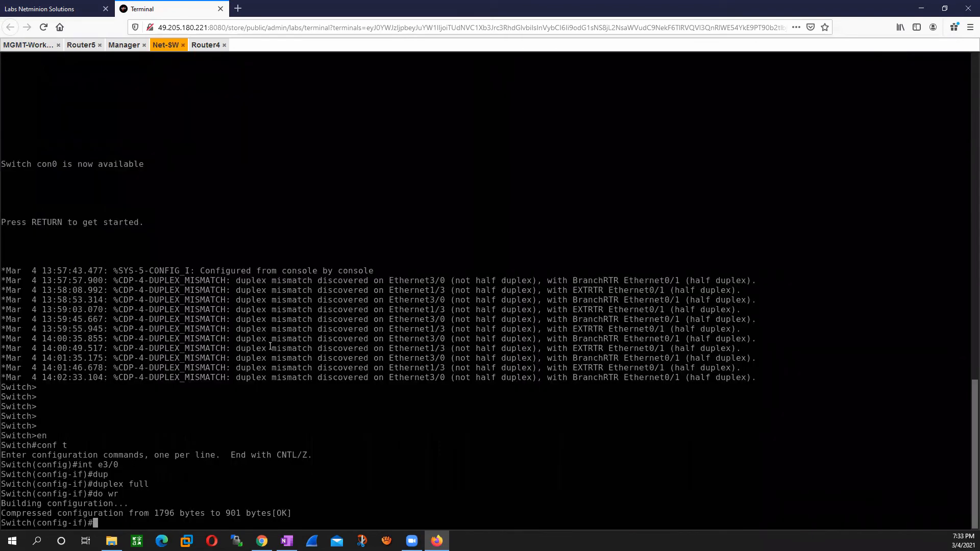
type("int eth 1/.")
key("BackSpace")
type("3")
key("Return")
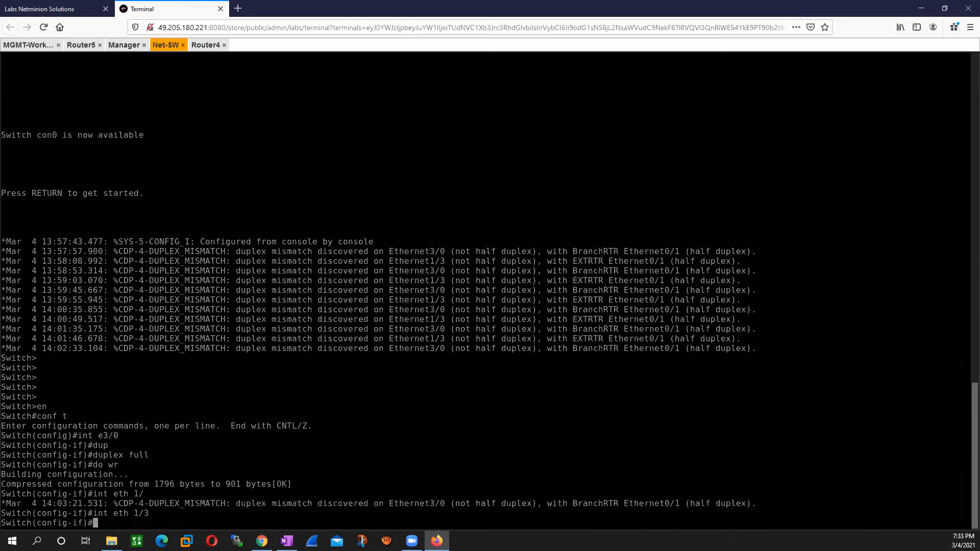
Step: Set Net-SW's Ethernet1/3 interface to full duplex with the command duplex full
type("dupl")
key("Tab")
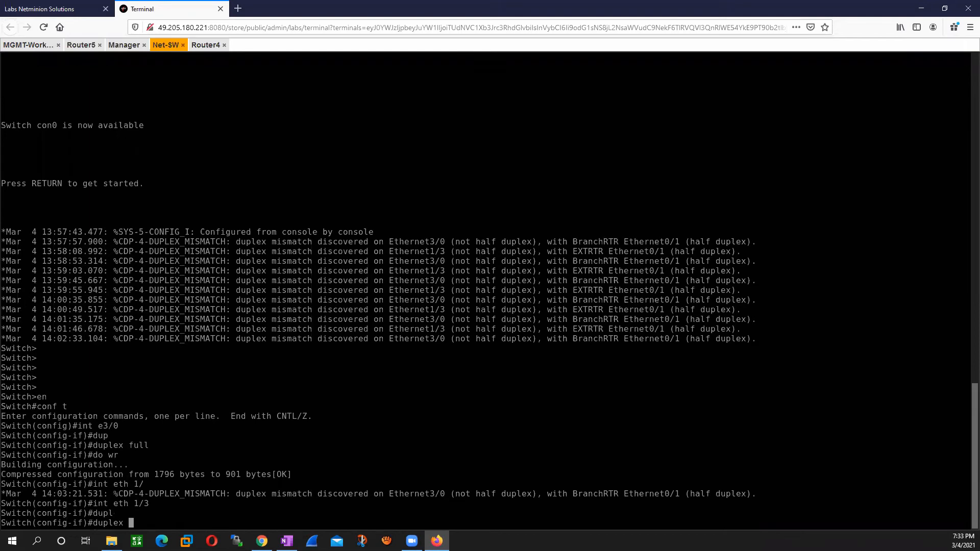
type("full")
key("Return")
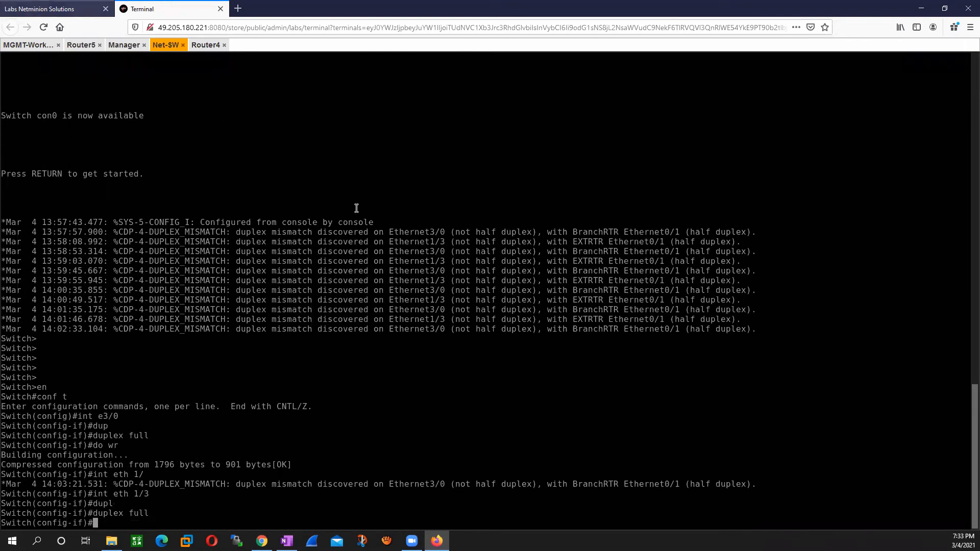
Step: Check Router4's links in the lab topology and switch to the Router4 console
key("ctrl+Tab")
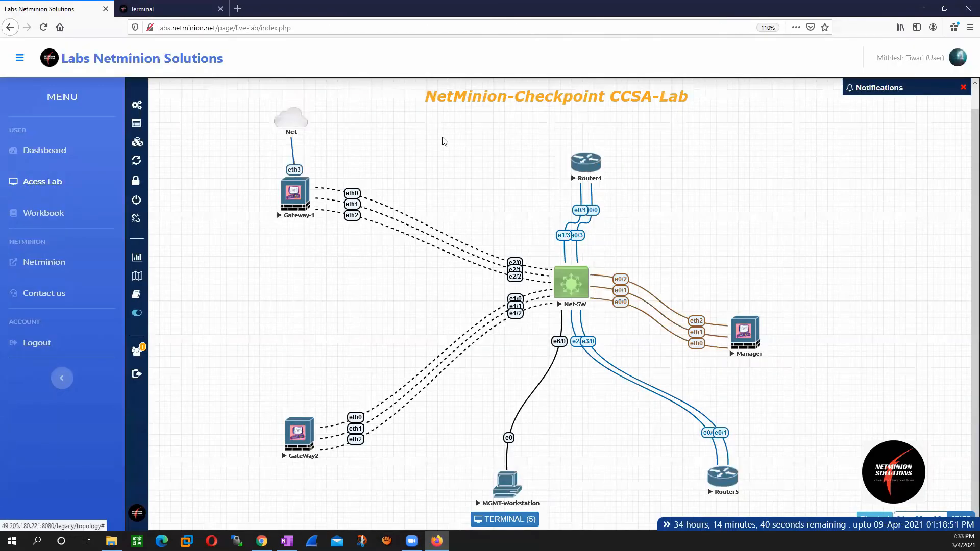
left_click(586, 164)
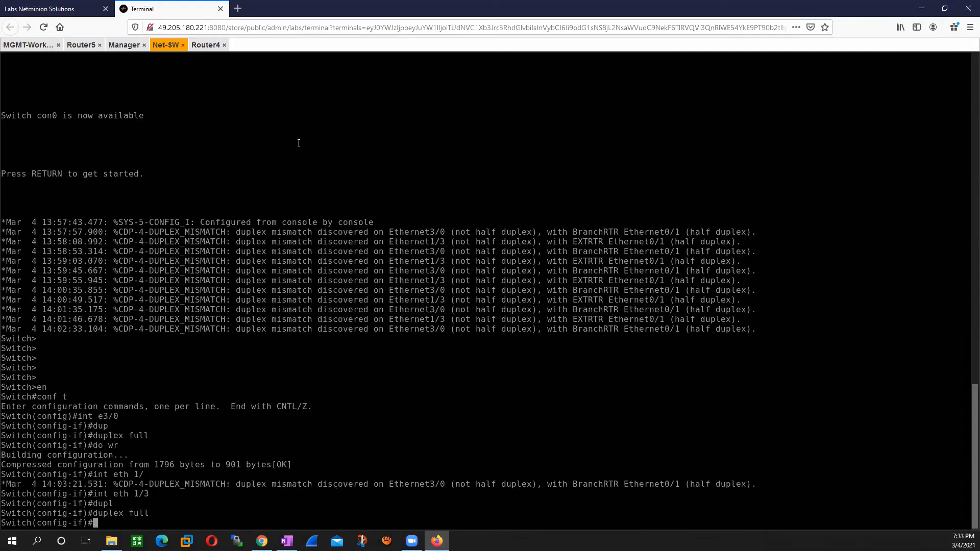
left_click(206, 45)
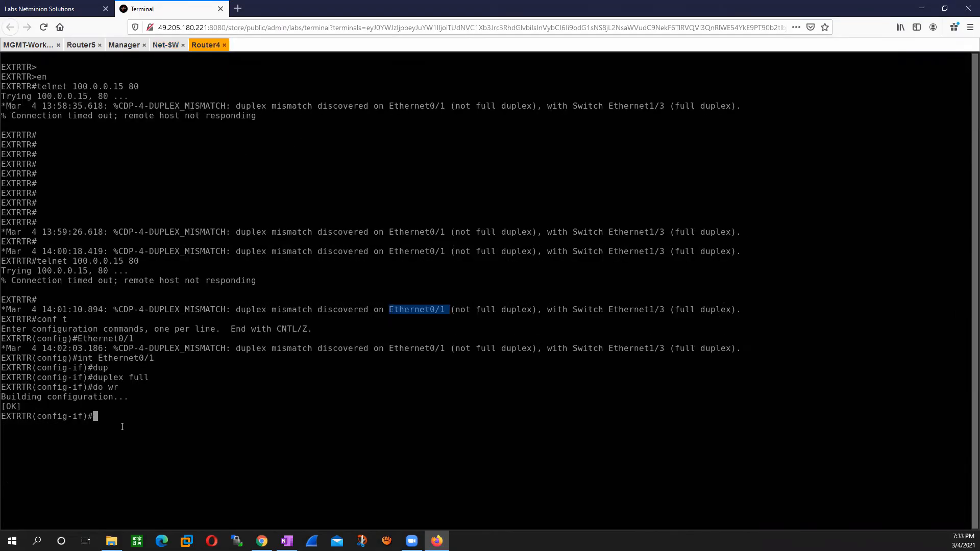
left_click(51, 8)
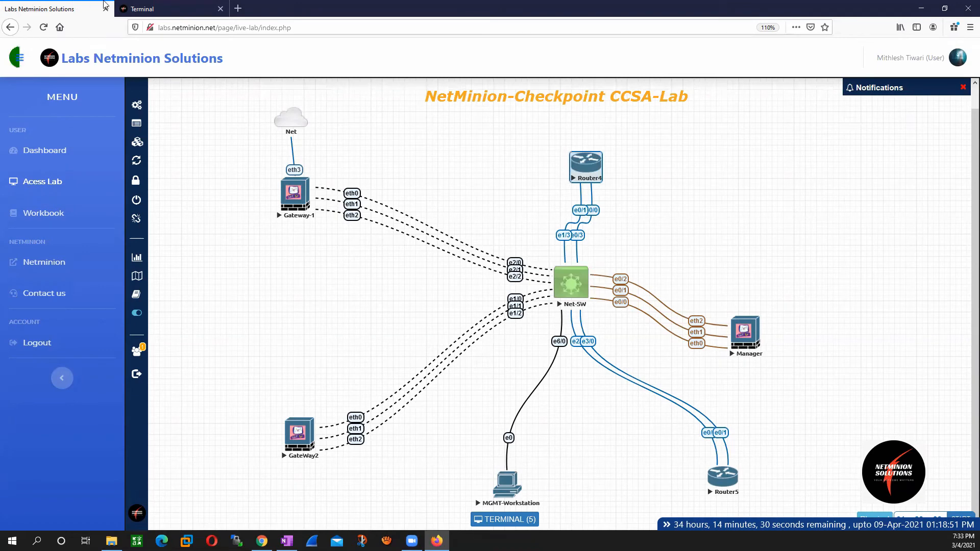
left_click(148, 9)
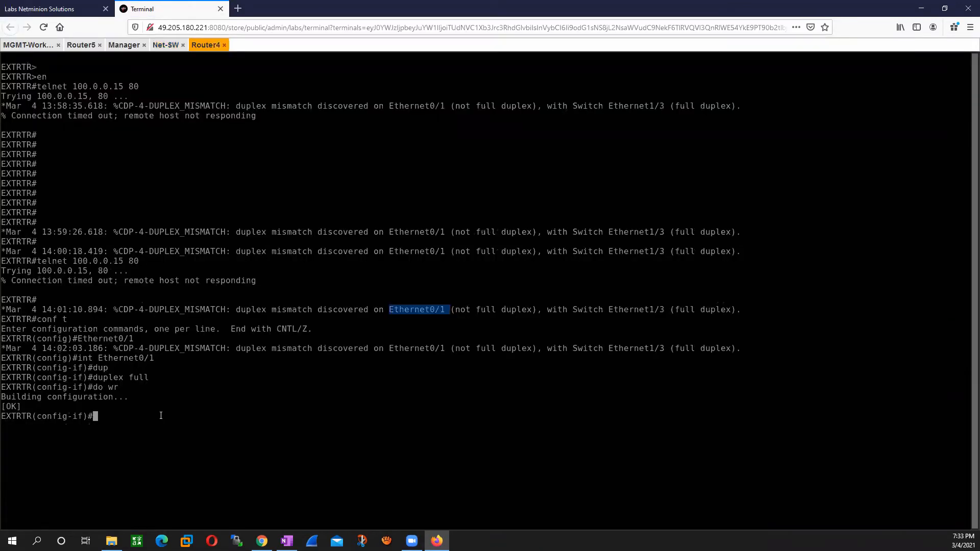
Step: Try to enter interface configuration on Router4 with int 0/1 after checking the port in the lab topology
type("int")
key("ctrl+Tab")
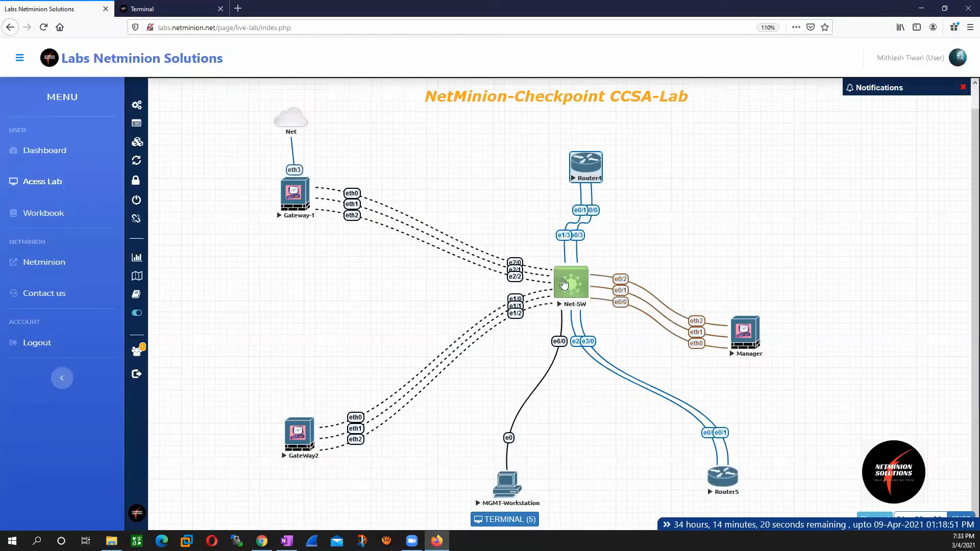
left_click(163, 4)
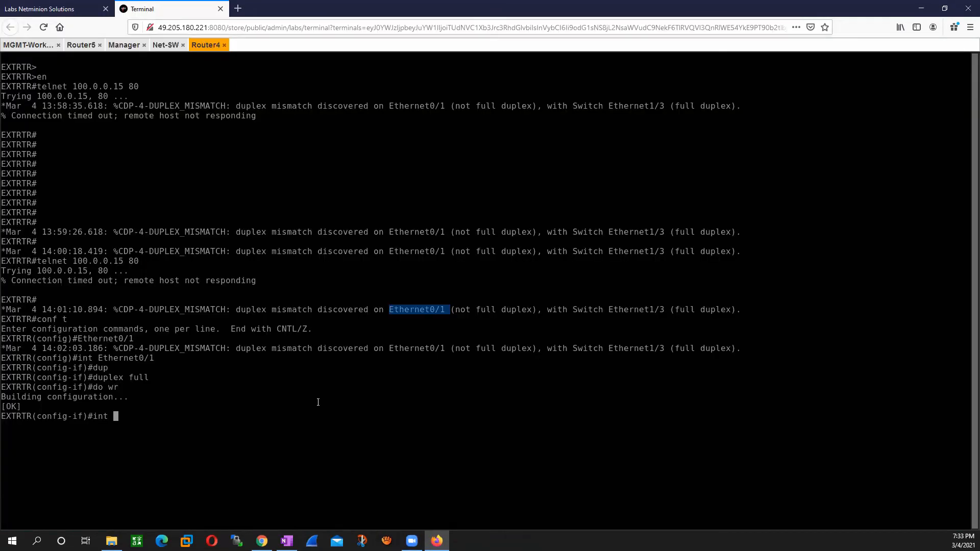
type("0/1")
key("Return")
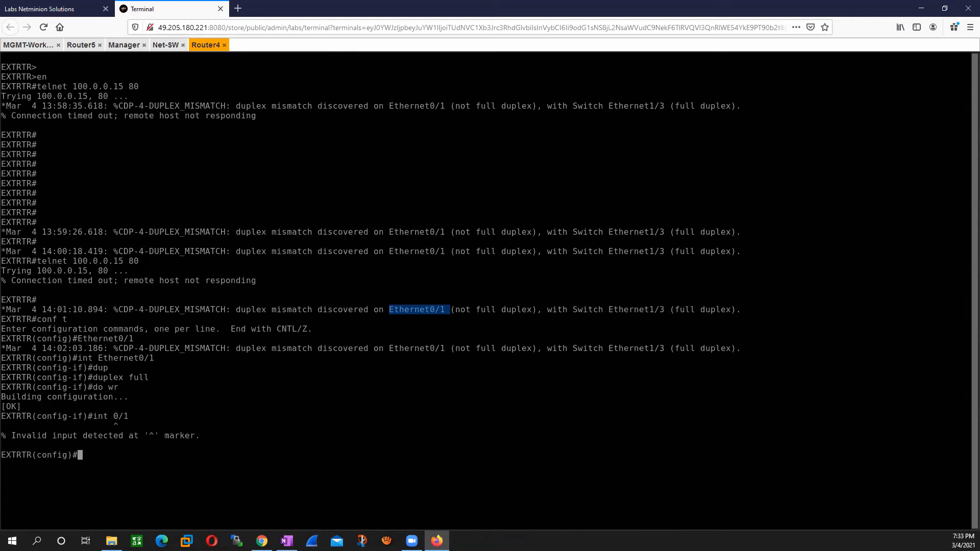
Step: Set Router4's interface e0/1 to full duplex with the commands int e0/1 and duplex full
type("int e0/1")
key("Return")
type("dupp")
key("BackSpace")
key("Tab")
type("l")
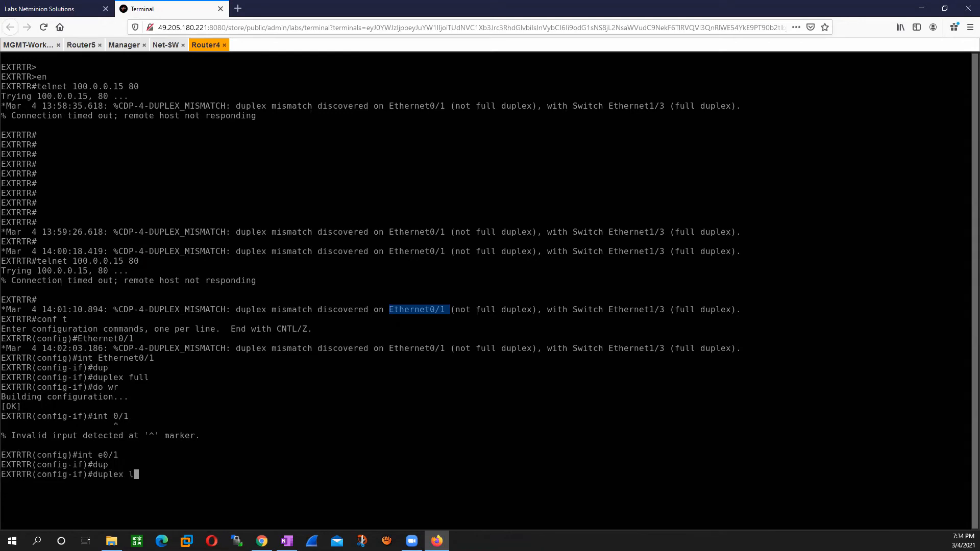
key("BackSpace")
type("full")
key("Tab")
key("Return")
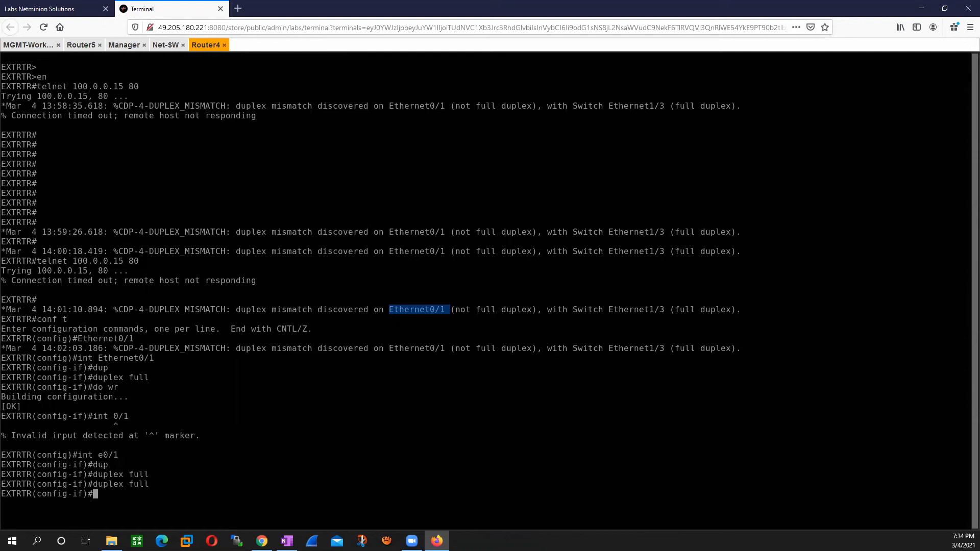
Step: Save Router4's configuration with do wr, check Router4 in the lab topology, and return to its console
type("do wr")
key("Return")
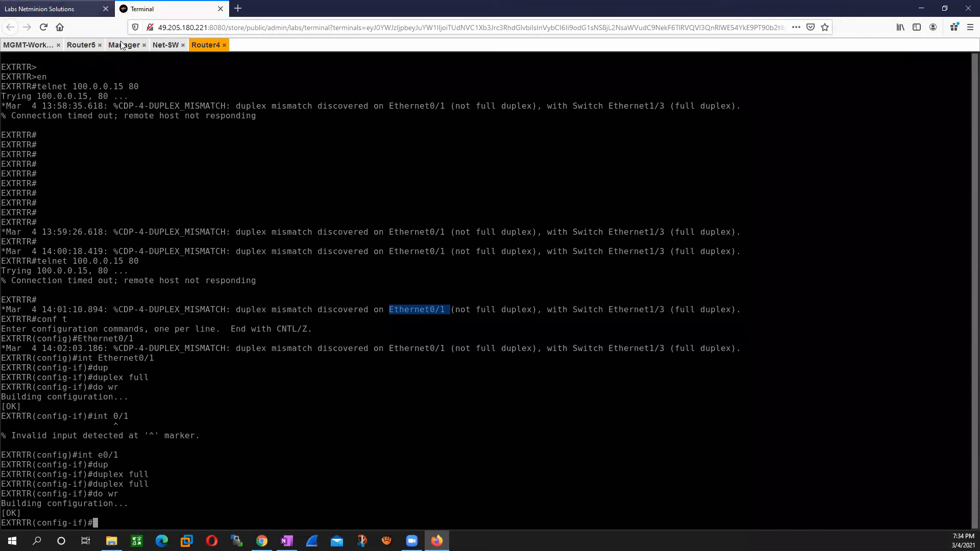
key("ctrl+Tab")
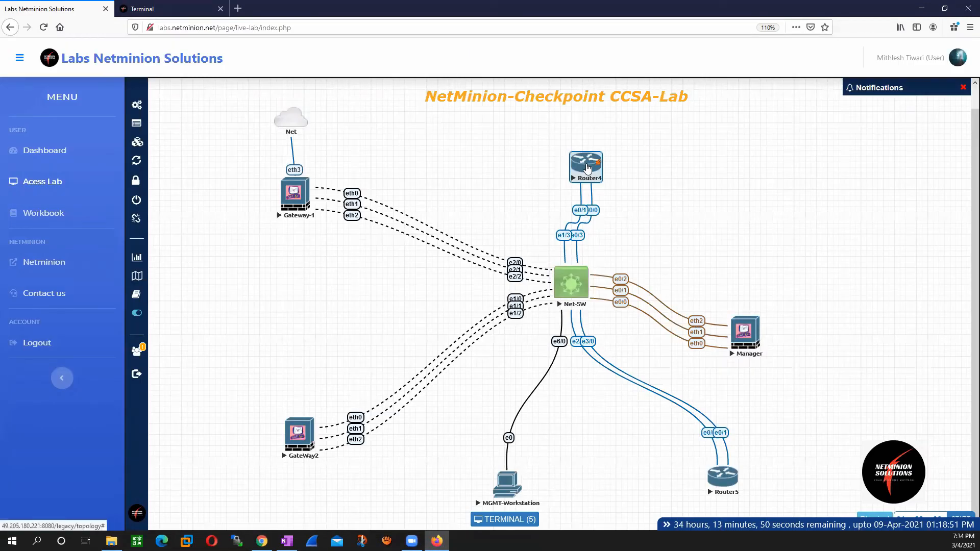
left_click(573, 175)
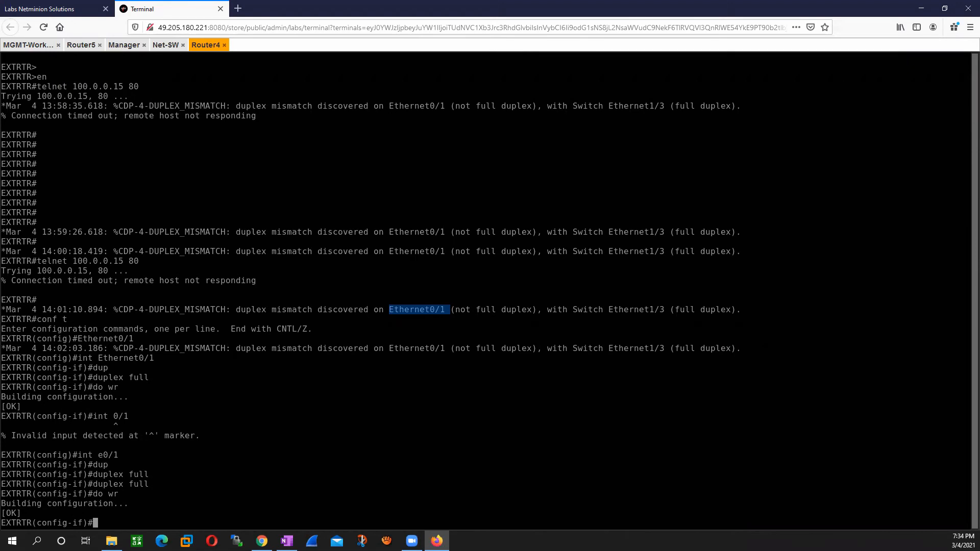
Step: Exit interface and global configuration modes on Router4 back to the privileged prompt
type("exit")
key("Return")
type("exit")
key("Return")
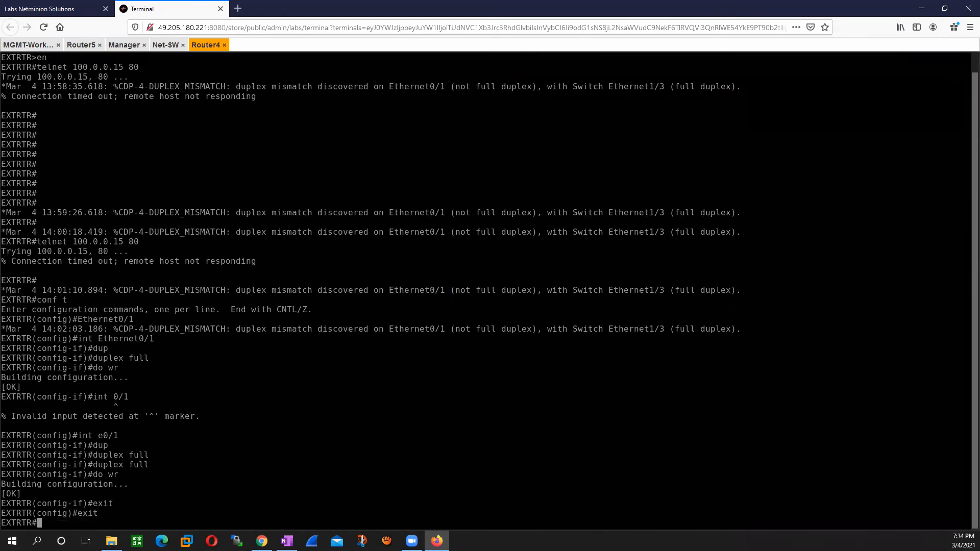
Step: Test the http connection from Router4 to the published address with telnet 100.0.0.15 80
type("teln")
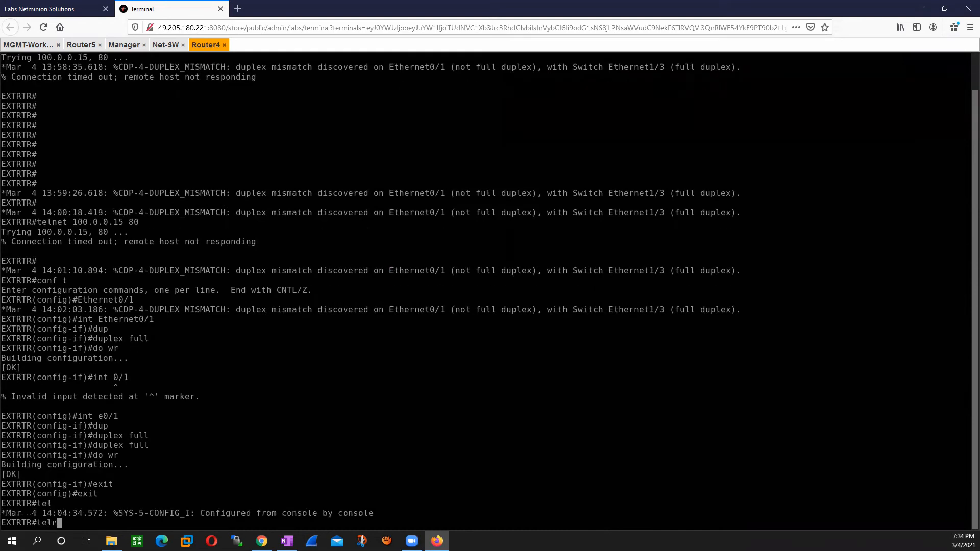
type("et 100.0.0.15 80")
key("Return")
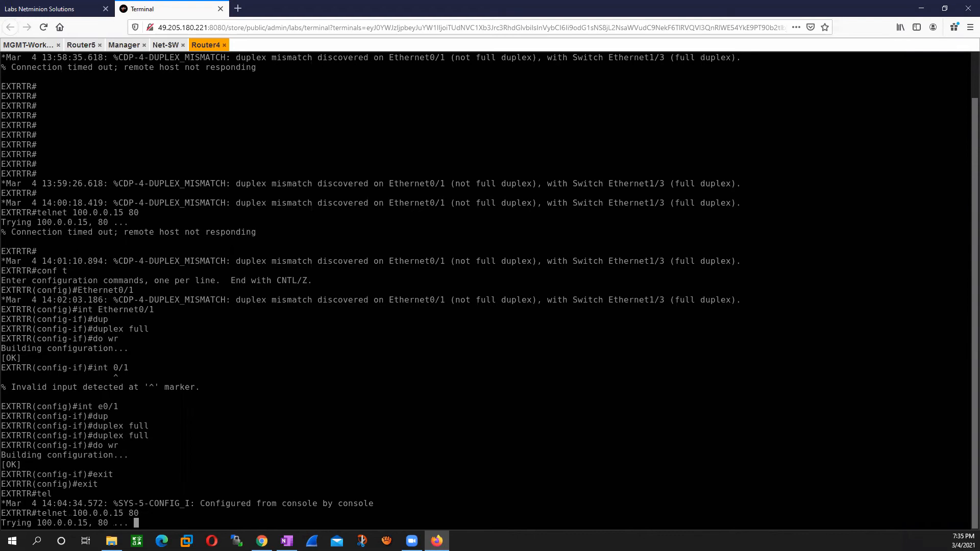
Step: Switch to SmartConsole on MGMT-Workstation, open the log view, and trim the search query down to src:1
left_click(29, 45)
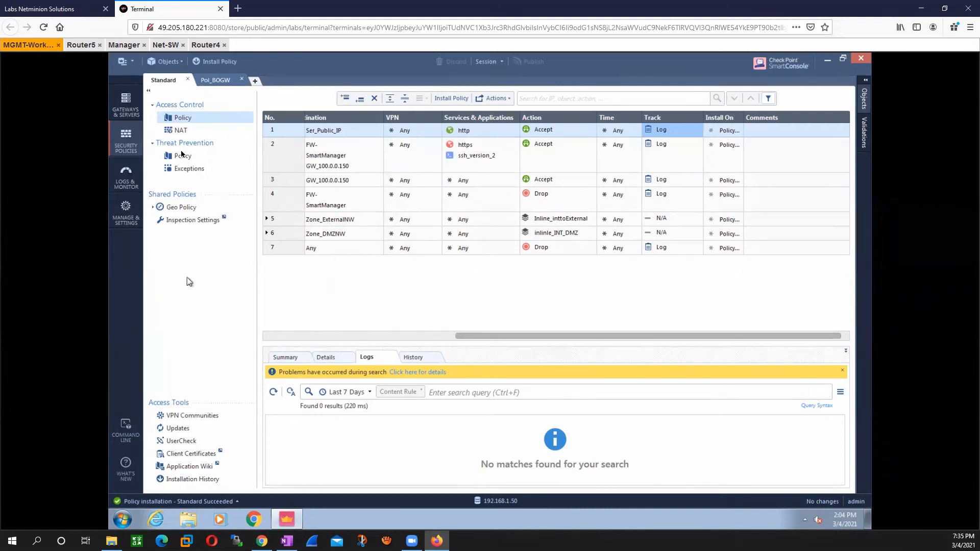
left_click(126, 176)
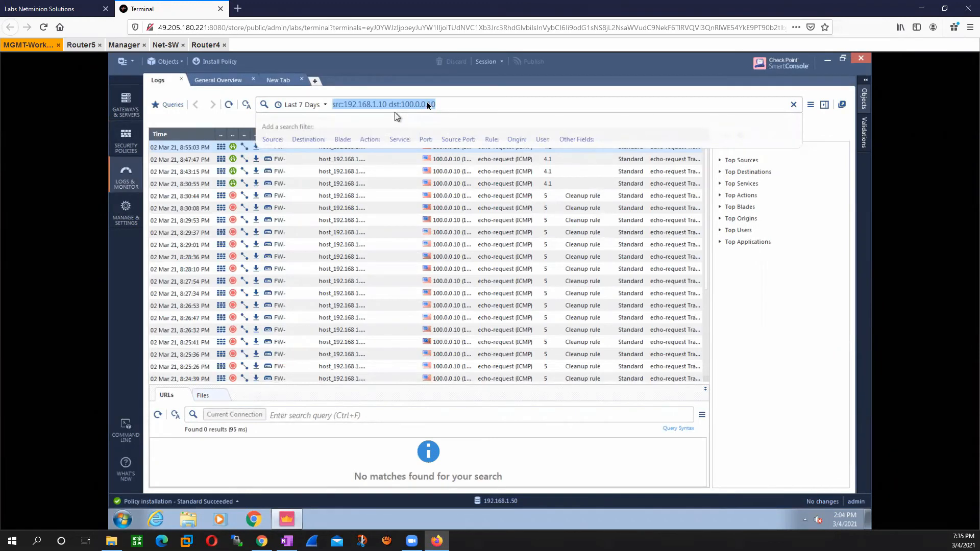
left_click(466, 108)
key("BackSpace")
key("BackSpace")
key("BackSpace")
key("BackSpace")
key("BackSpace")
key("BackSpace")
key("BackSpace")
key("BackSpace")
key("BackSpace")
key("BackSpace")
key("BackSpace")
key("BackSpace")
key("BackSpace")
key("BackSpace")
key("BackSpace")
key("BackSpace")
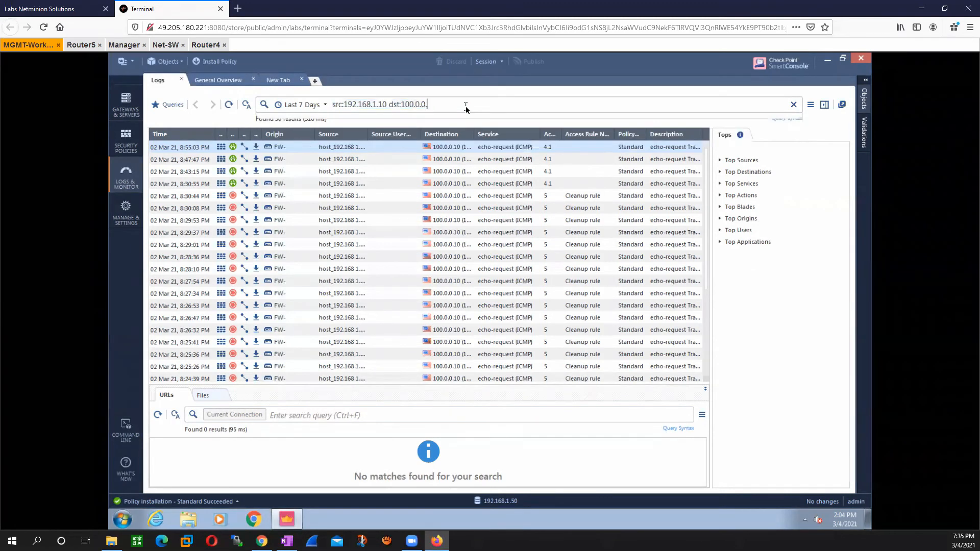
key("BackSpace")
key("BackSpace")
key("BackSpace")
key("BackSpace")
key("BackSpace")
key("BackSpace")
key("BackSpace")
key("BackSpace")
key("BackSpace")
key("BackSpace")
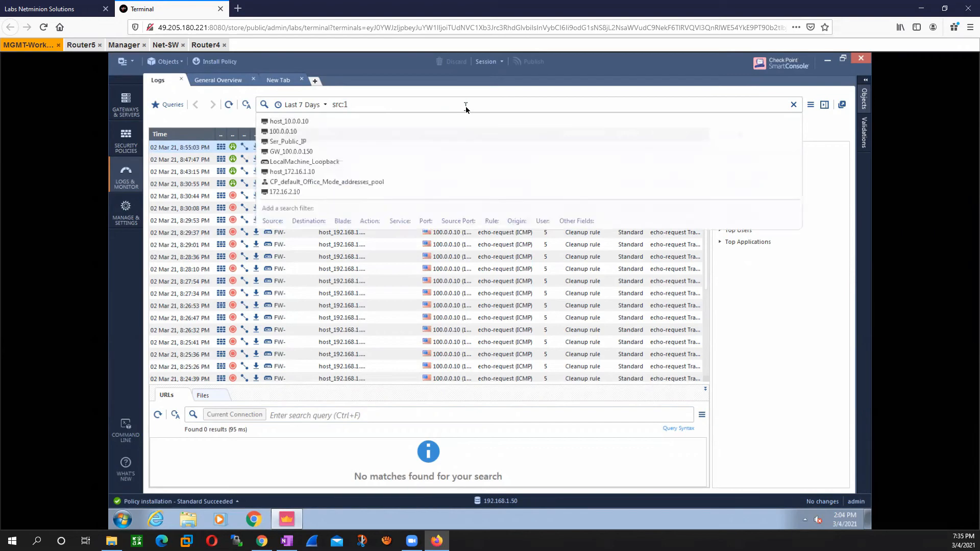
Step: Filter the last 7 days of logs by source address with the query src:100.0.0.10
type("0")
key("Return")
type("0")
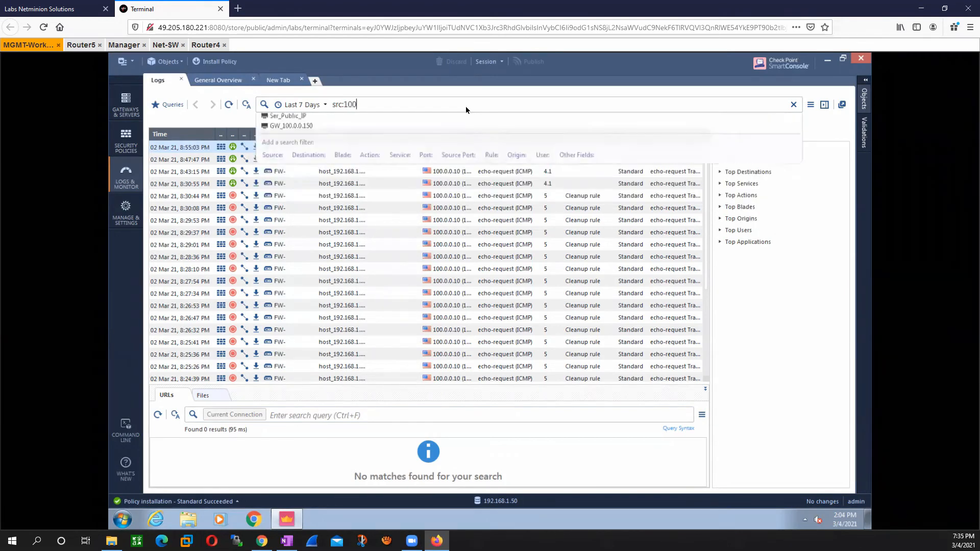
type(".0.0.")
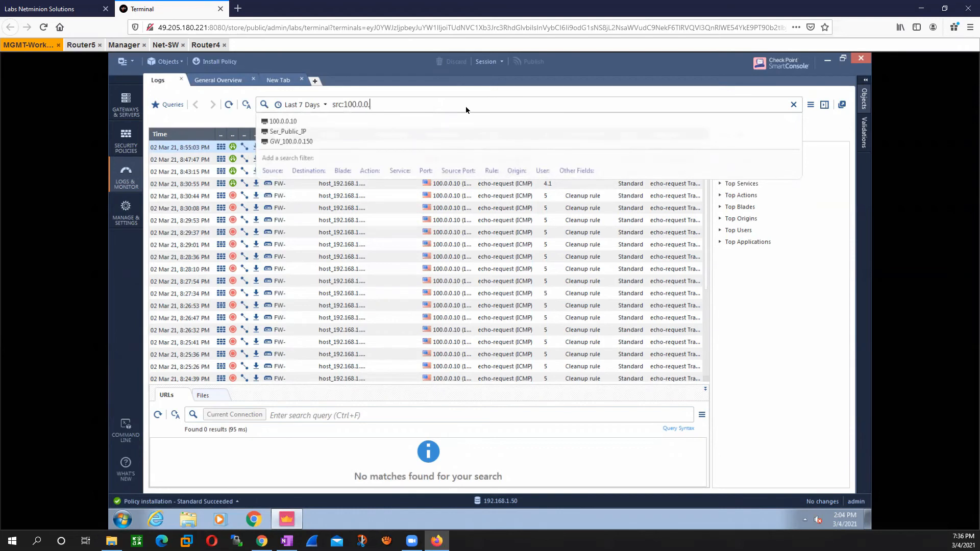
type("10")
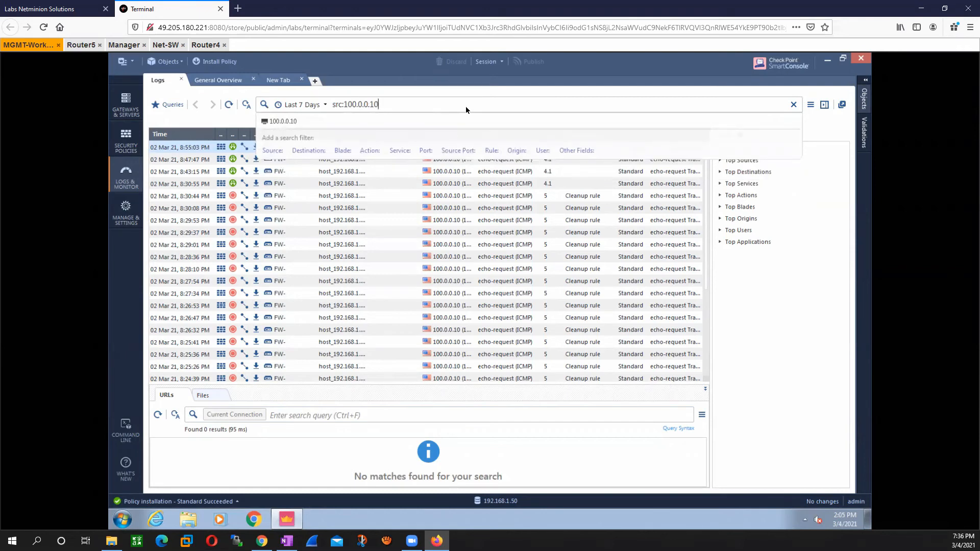
key("Return")
key("Return")
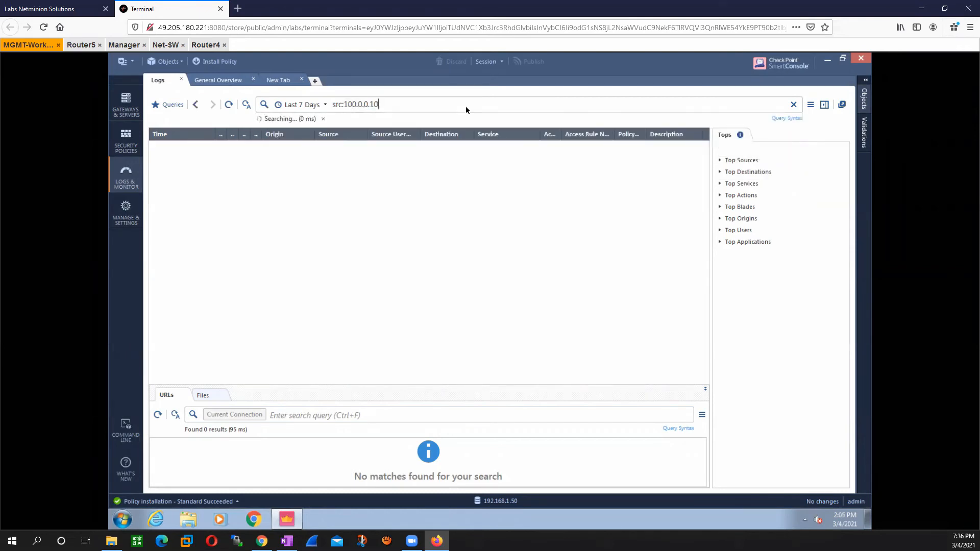
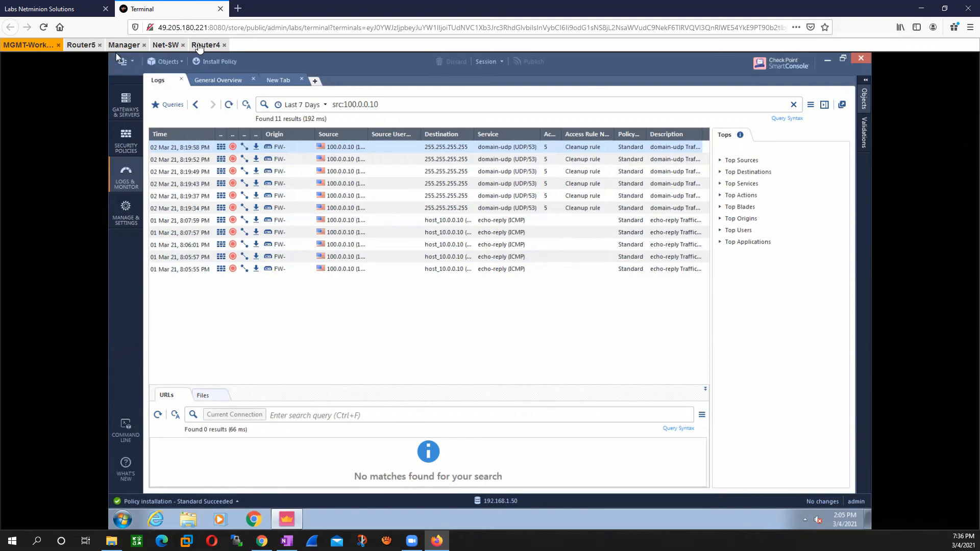
Step: On Router4, list the routing table with show ip route and highlight the default route entry
left_click(199, 46)
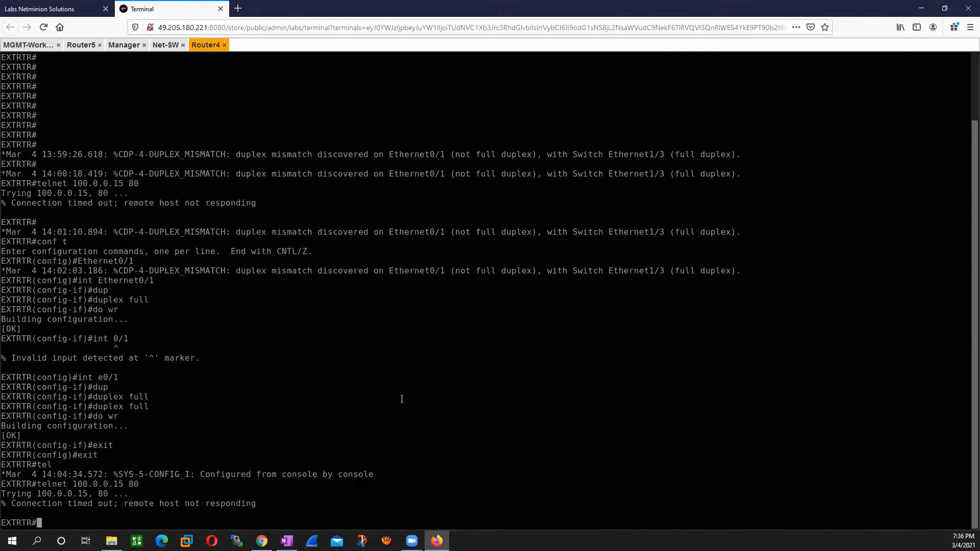
type("show ip route")
key("Return")
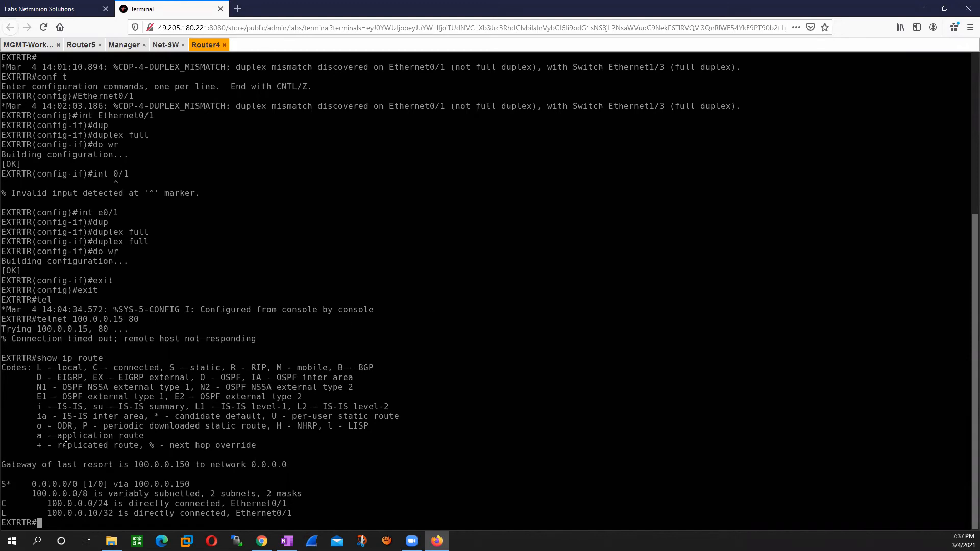
left_click_drag(31, 484, 194, 486)
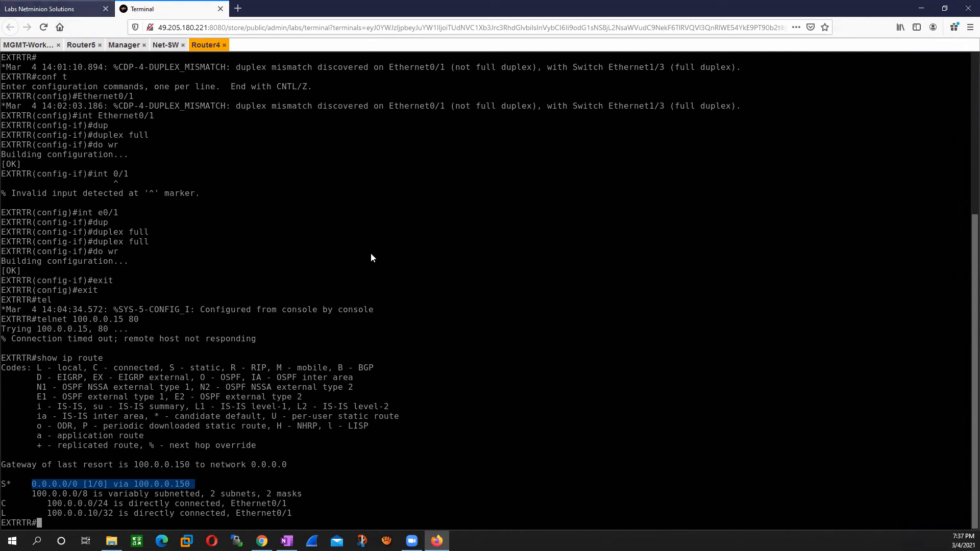
Step: Compare Router4's default route entry with the gateway and router connections in the lab topology diagram
key("ctrl+Tab")
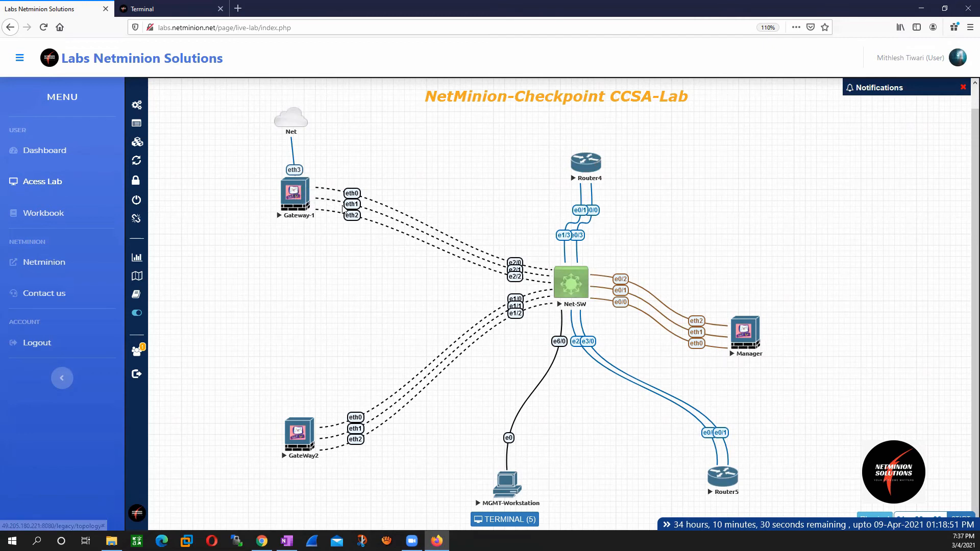
left_click(350, 205)
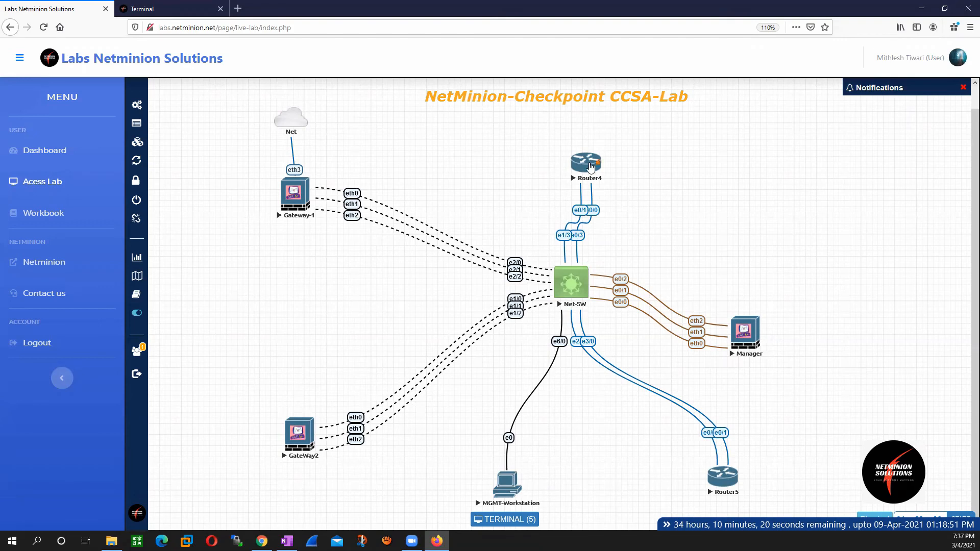
left_click(134, 7)
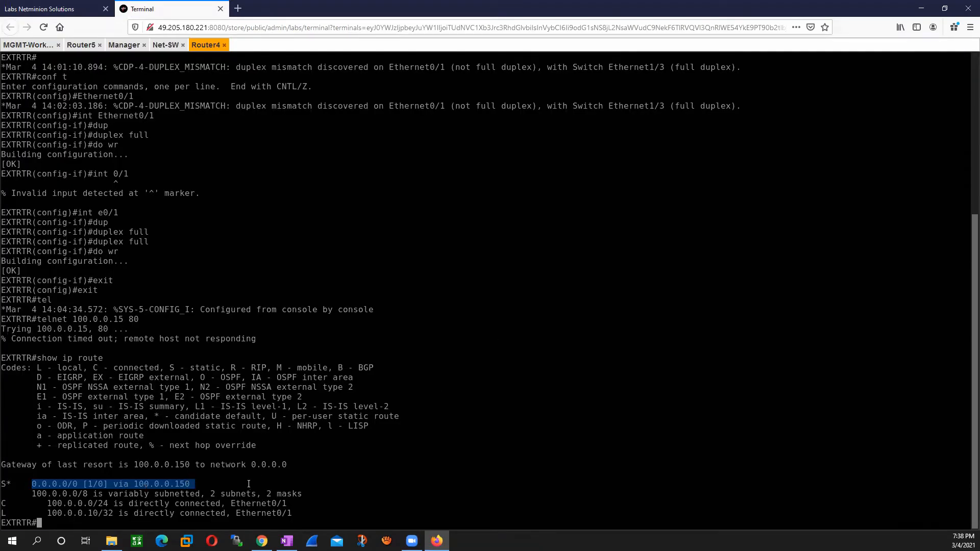
left_click(274, 474)
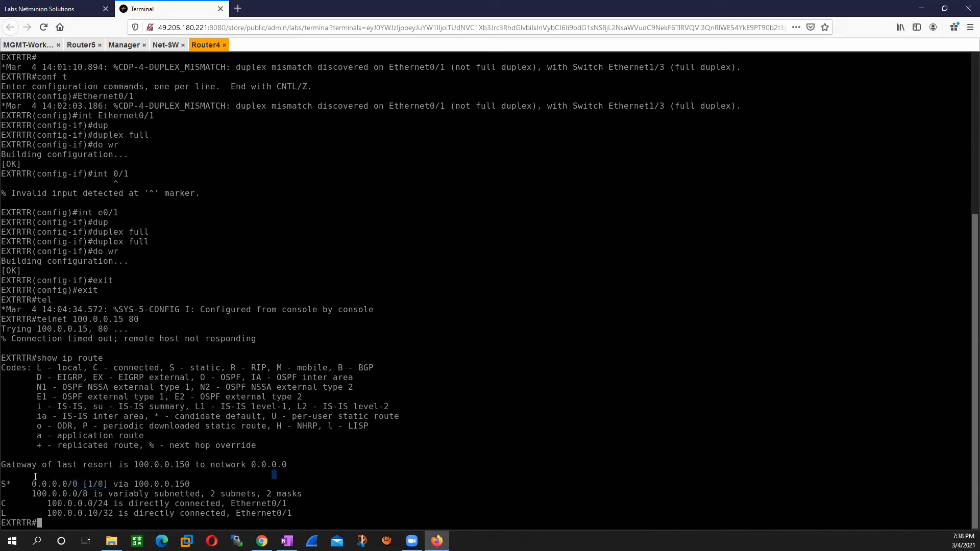
left_click_drag(40, 481, 170, 485)
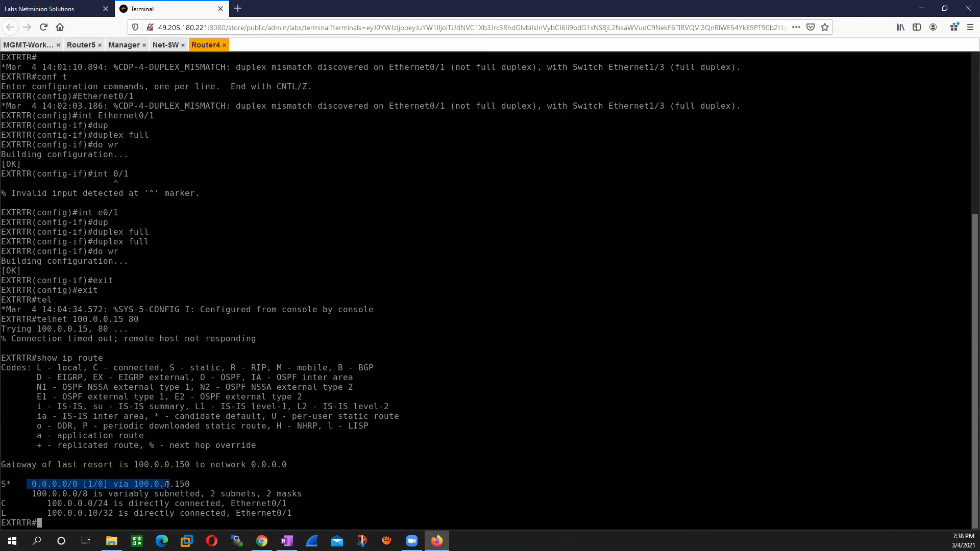
left_click(56, 4)
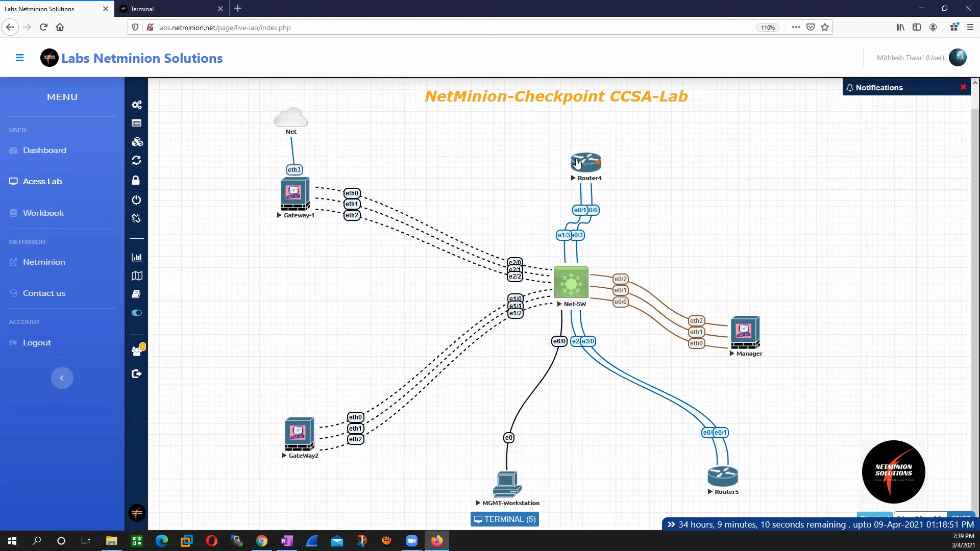
left_click(577, 163)
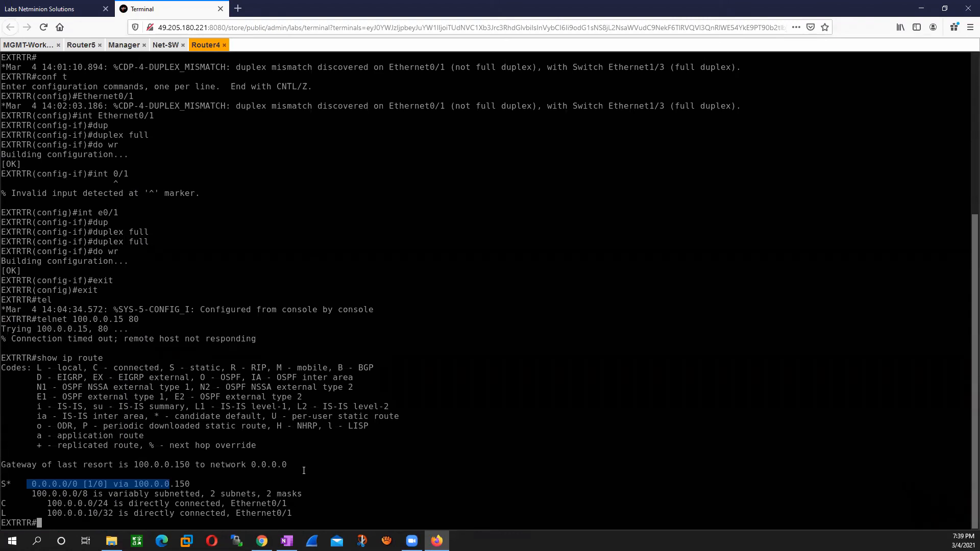
Step: In Router4's global configuration mode, remove the default route with no ip route 0.0.0.0 0.0.0.0 100.0.0.150
type("conf t")
key("Return")
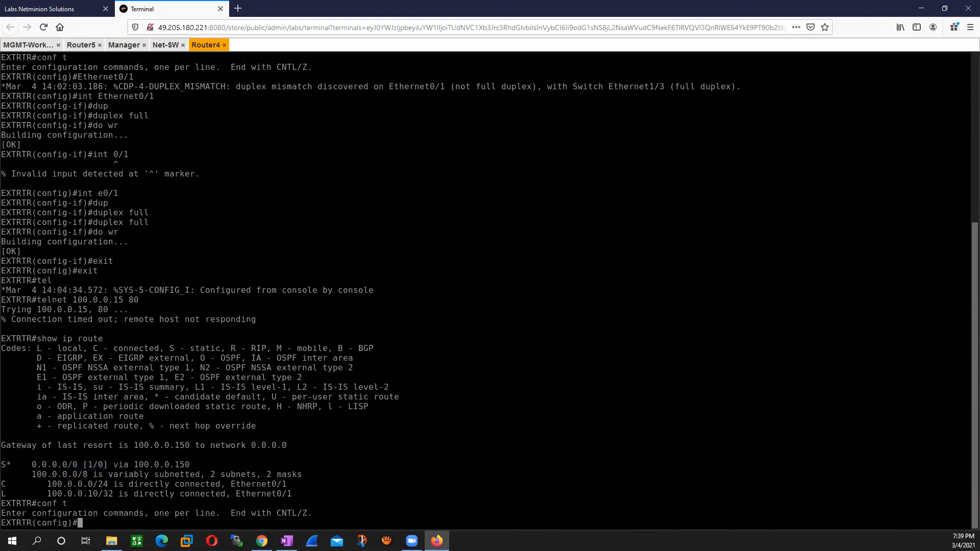
type("no ip rou")
key("BackSpace")
key("BackSpace")
key("BackSpace")
type("route 0.0.0.0 0.0.0.0 10.0.")
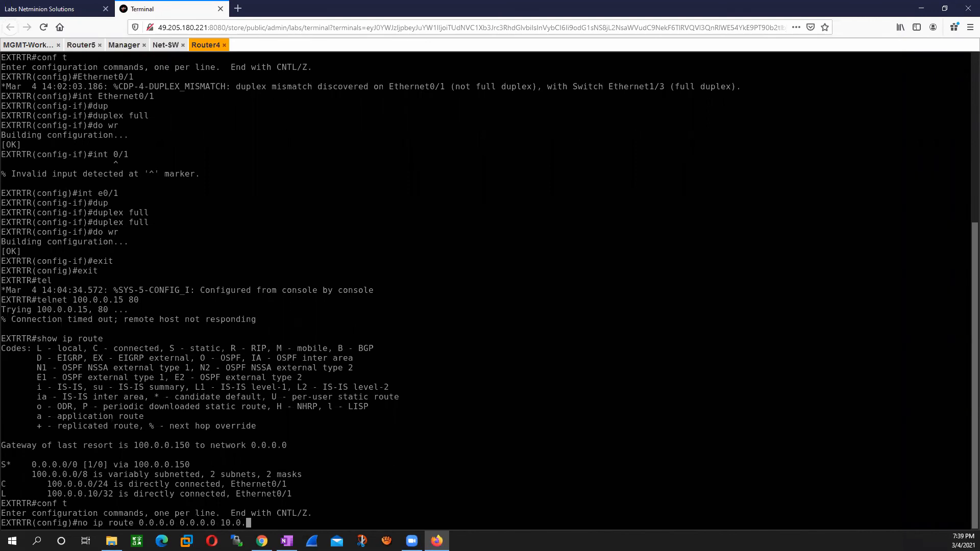
key("BackSpace")
key("BackSpace")
key("BackSpace")
type("0.0.0.")
type("150")
key("Return")
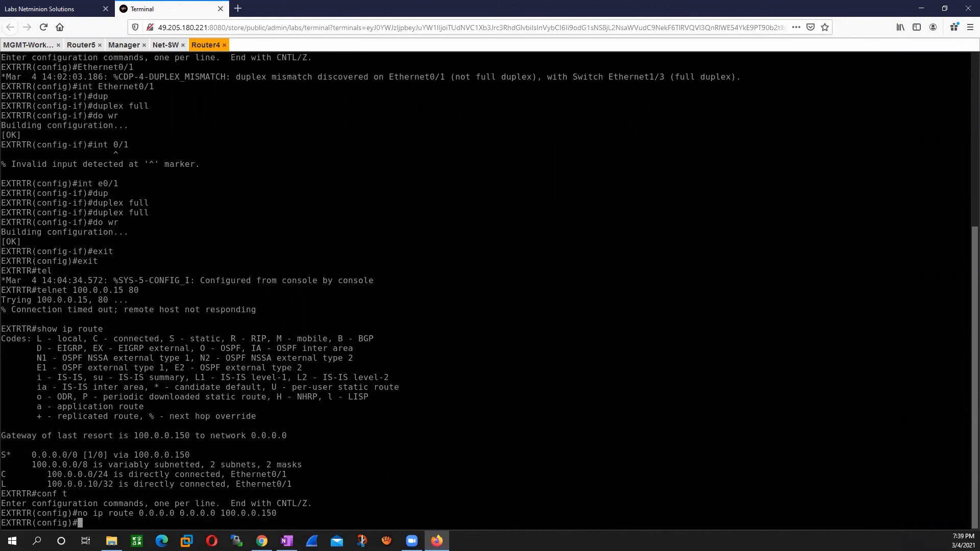
Step: Add a new default route on Router4 with ip route 0.0.0.0 0.0.0.0 100.0.0.1
type("ip route 0.0.0.0 0.0.0.0 100.0.0.1")
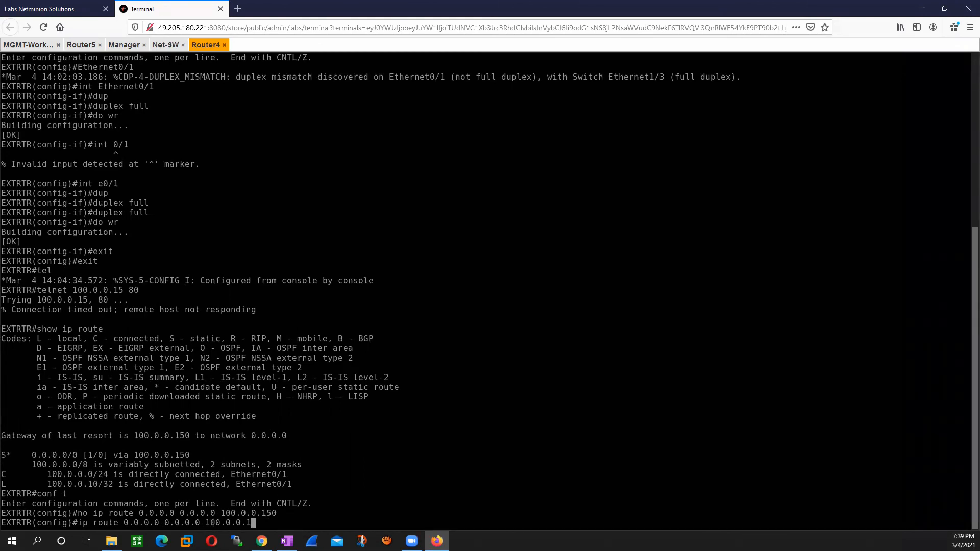
key("Return")
Step: Save Router4's configuration with do wr and exit to the privileged prompt
type("do wr")
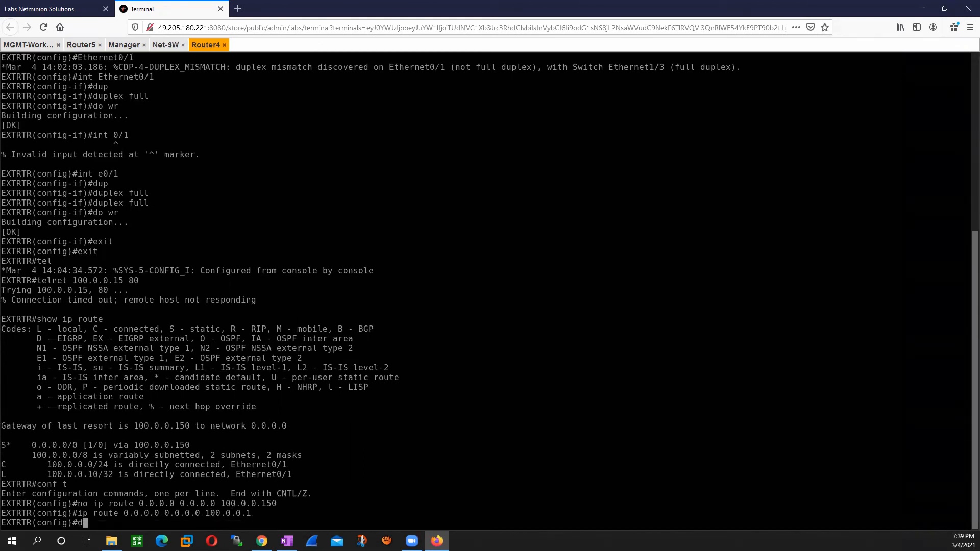
key("Return")
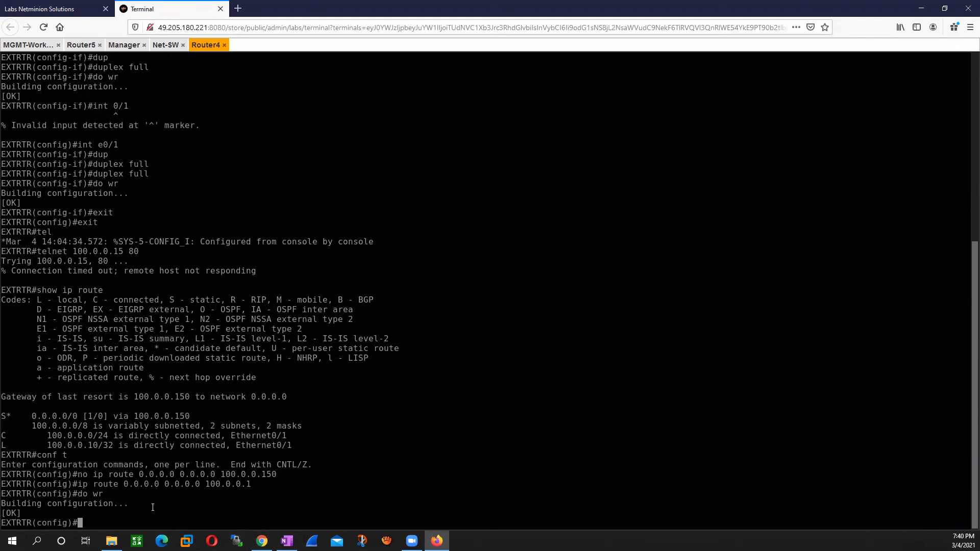
type("exit")
key("Return")
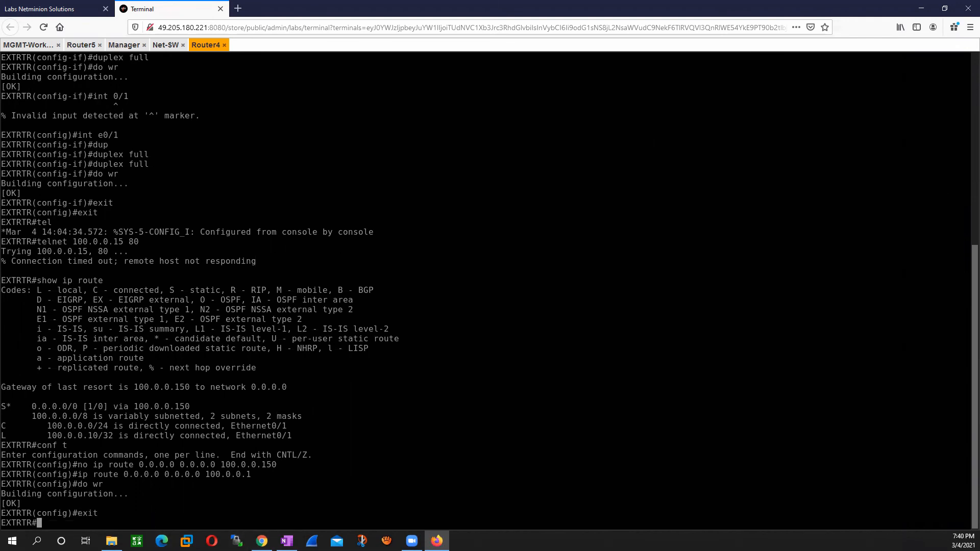
Step: Test the http connection from Router4 to the published address twice with telnet 100.0.0.15 80
key("Up")
key("Up")
key("Up")
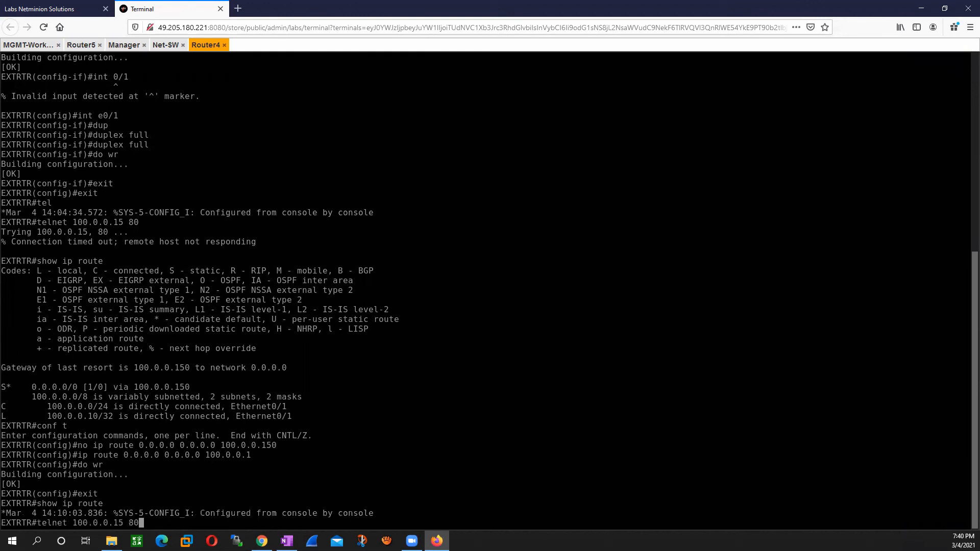
key("Return")
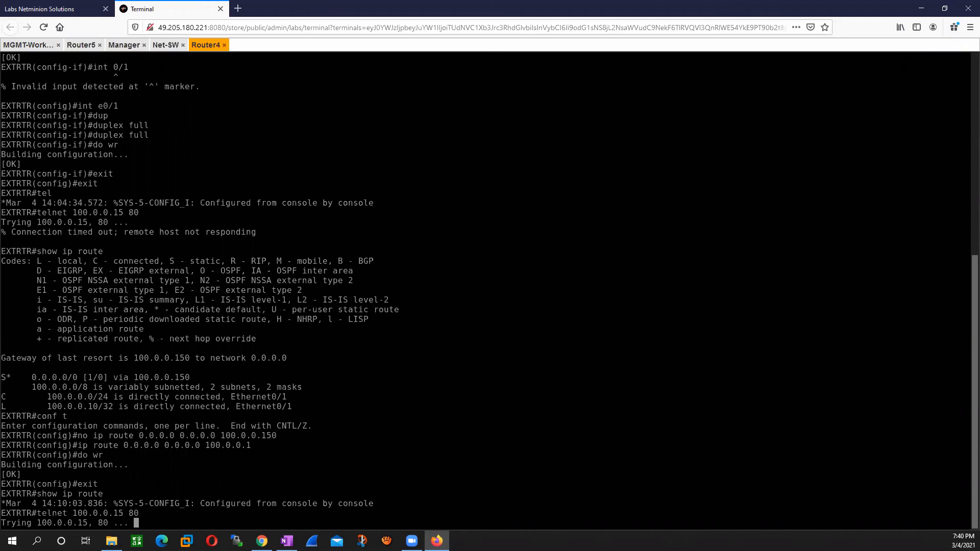
key("Return")
key("Return")
key("Return")
key("Return")
key("Return")
key("Return")
key("Return")
key("Return")
key("Return")
key("Return")
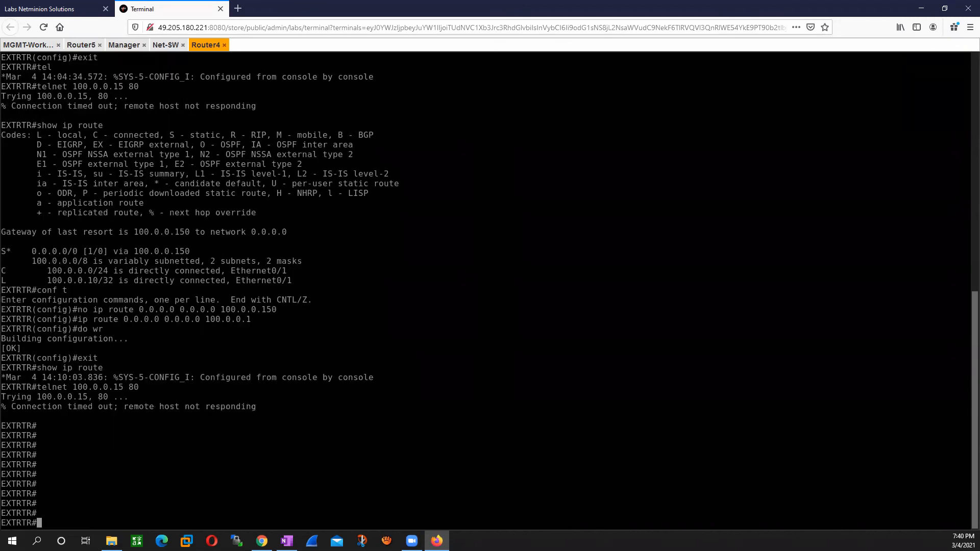
key("Up")
key("Return")
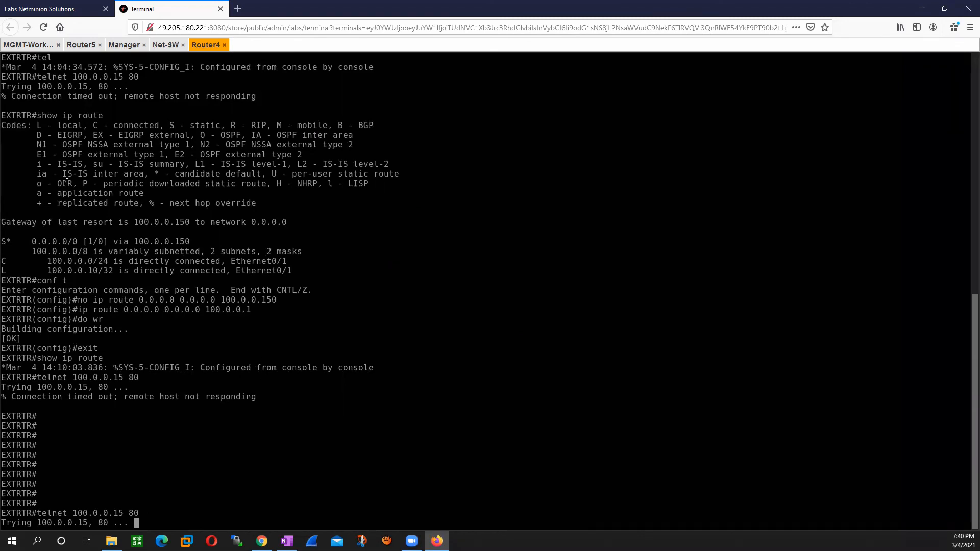
Step: Switch to SmartConsole on MGMT-Workstation and rerun the src:100.0.0.10 log query to look for the telnet attempts
left_click(25, 45)
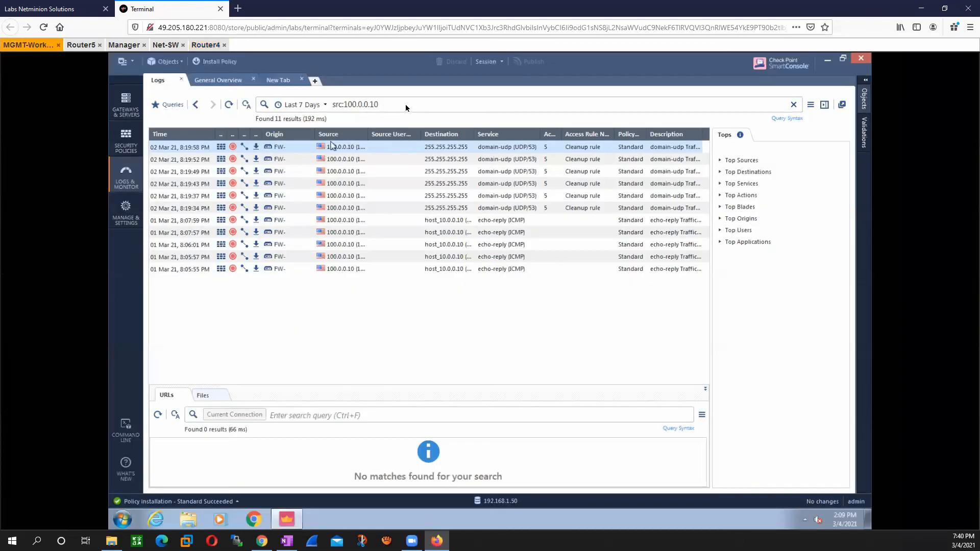
left_click(406, 105)
key("Return")
key("Return")
key("Return")
key("Return")
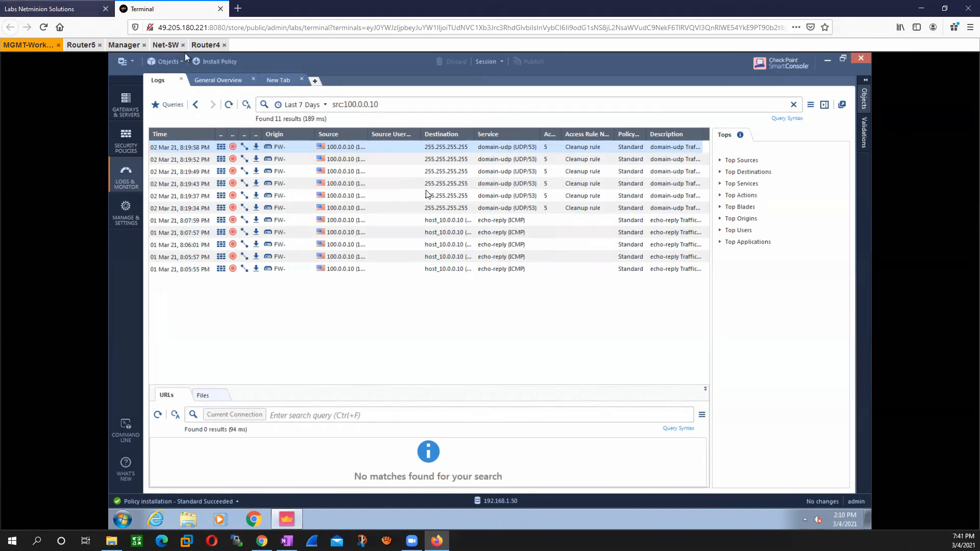
Step: Check the Net-SW links in the topology diagram, return to Router4, and try to list the VLANs with show vlan
key("ctrl+Tab")
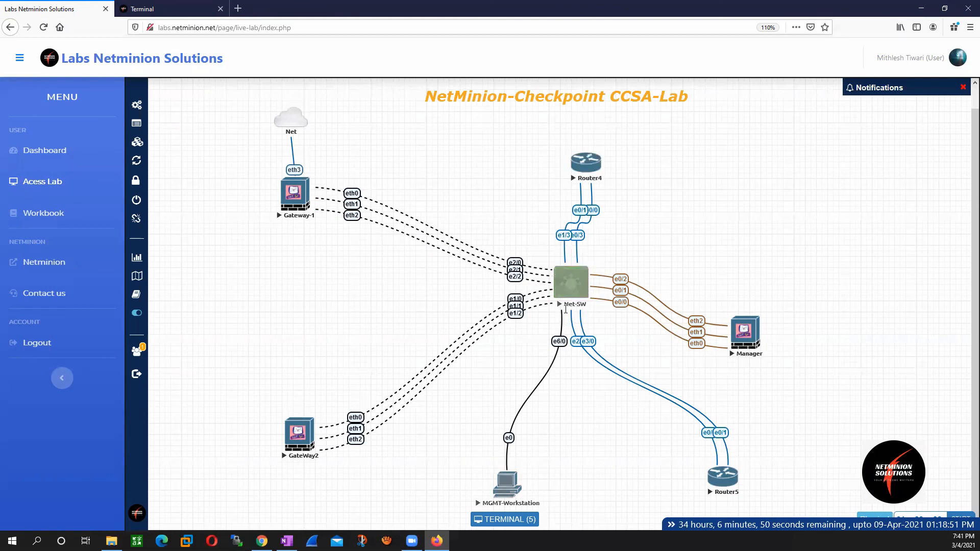
left_click(168, 10)
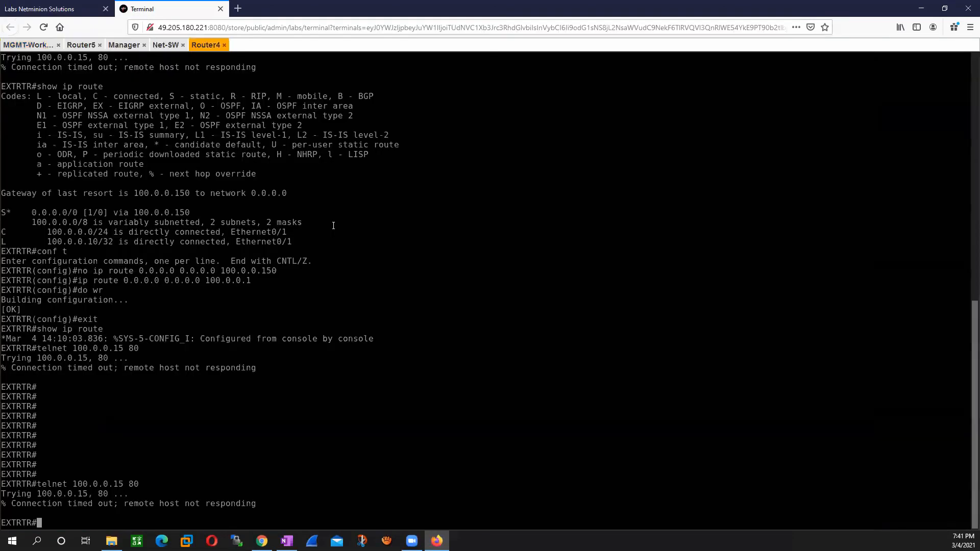
type("do show vlan")
key("Return")
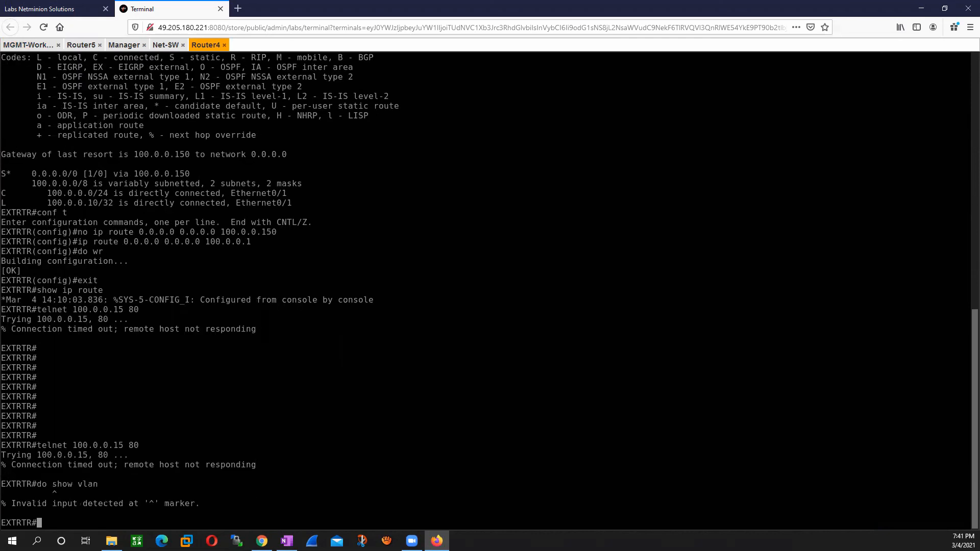
type("show vlan")
key("Return")
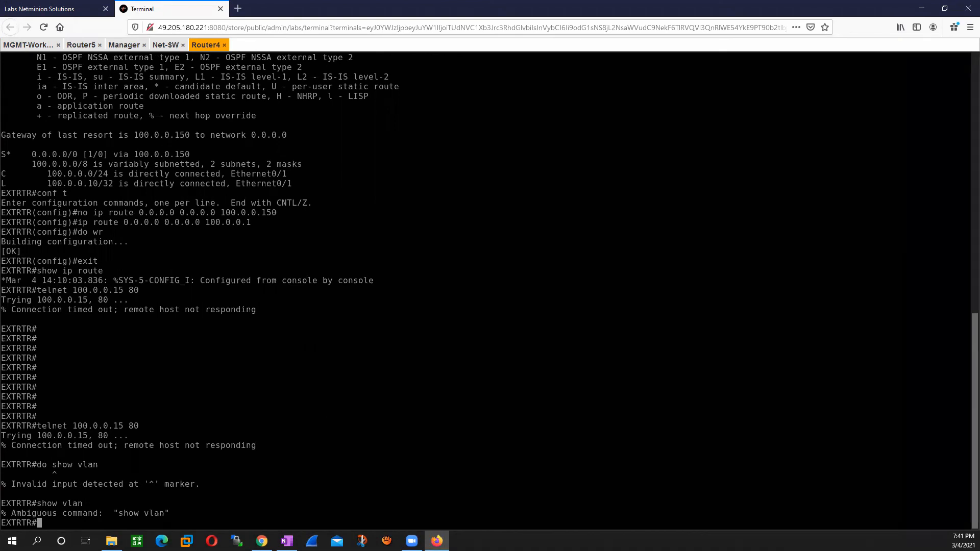
type("show vlan")
key("Return")
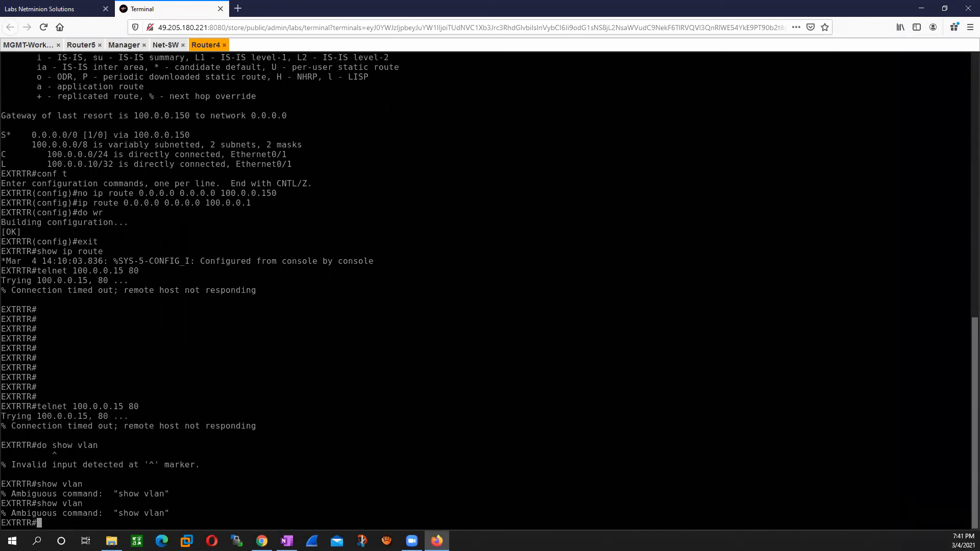
Step: Save Router4's running configuration with copy run start, accepting the default startup-config destination
type("do wr")
key("Return")
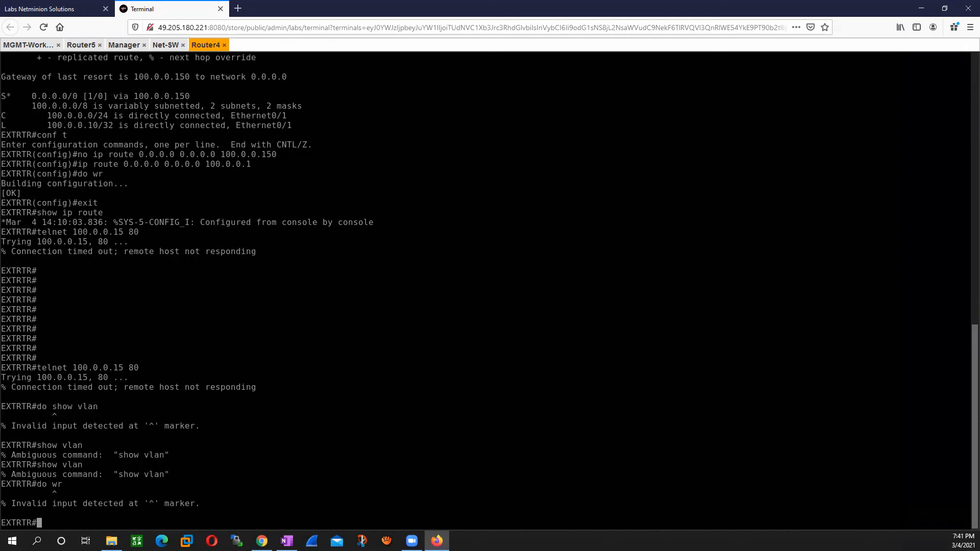
type("copy run start")
key("Return")
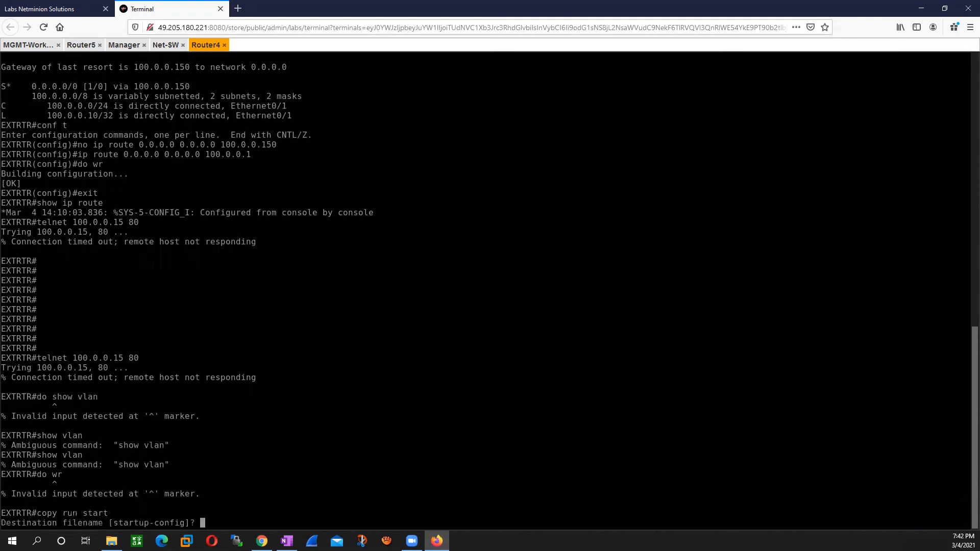
key("Return")
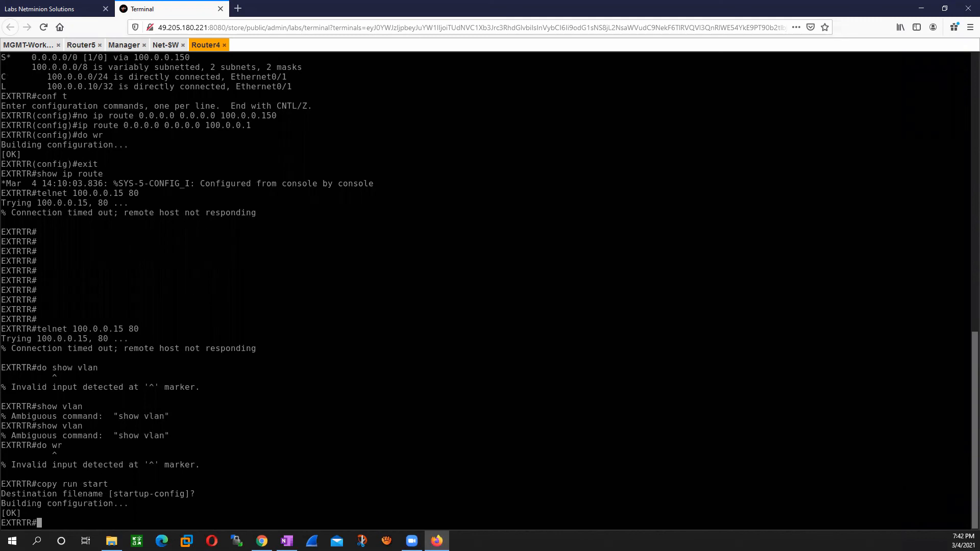
Step: Try to list the VLANs on Router4 with show lan and from global configuration mode, abandoning the last command
type("show lan")
key("Return")
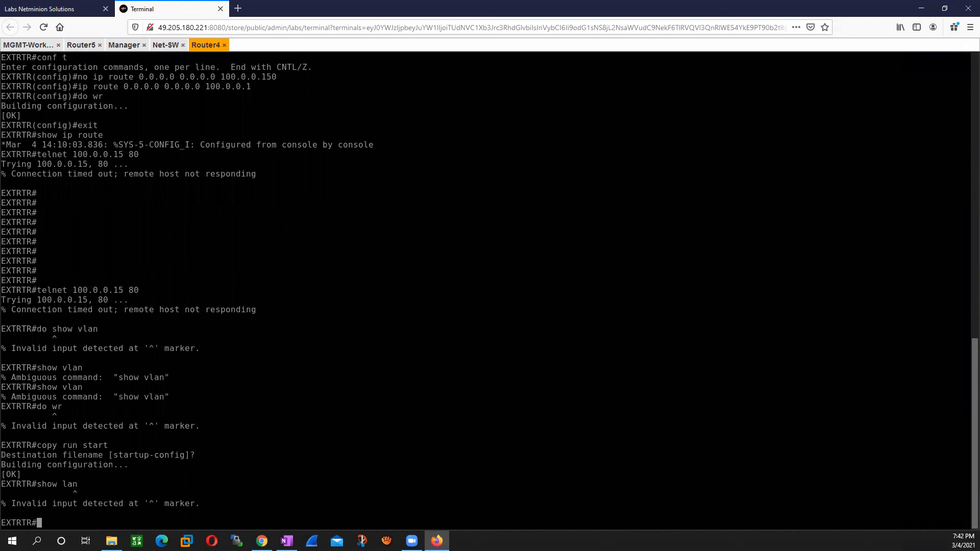
type("conf t")
key("Return")
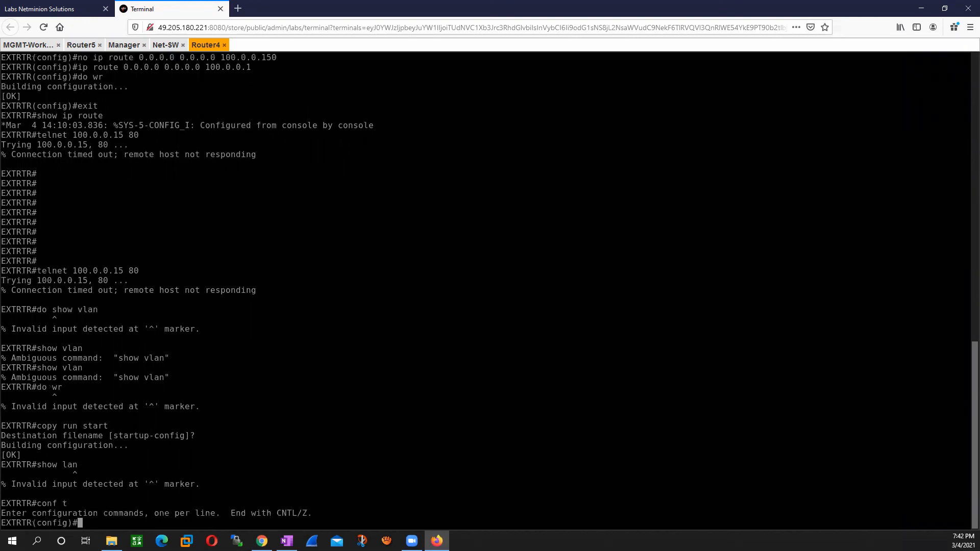
type("do show vla")
key("BackSpace")
key("BackSpace")
key("BackSpace")
key("BackSpace")
key("BackSpace")
key("BackSpace")
key("BackSpace")
key("BackSpace")
key("BackSpace")
key("BackSpace")
key("BackSpace")
Step: On Net-SW, set interface Ethernet3/0 to full duplex and save the configuration with do wr
left_click(166, 45)
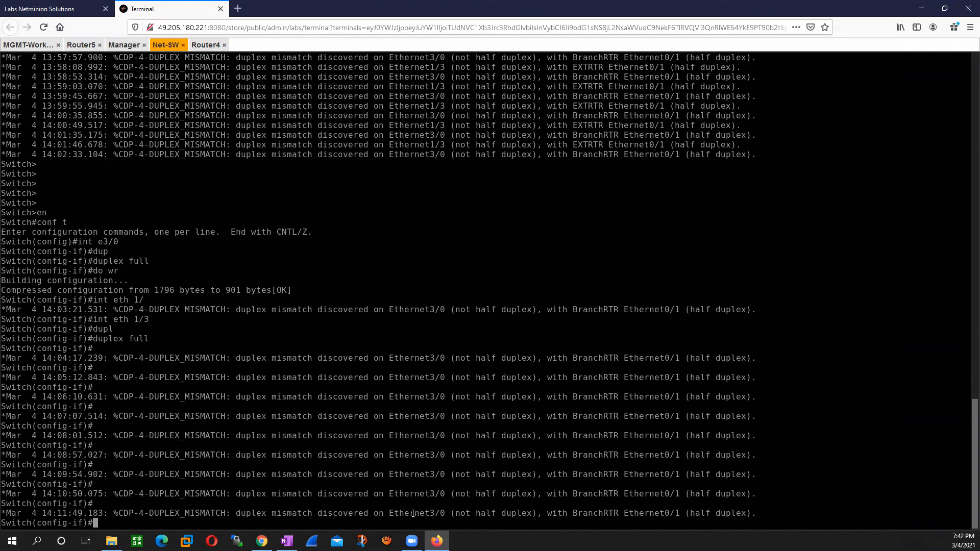
left_click_drag(449, 517, 392, 514)
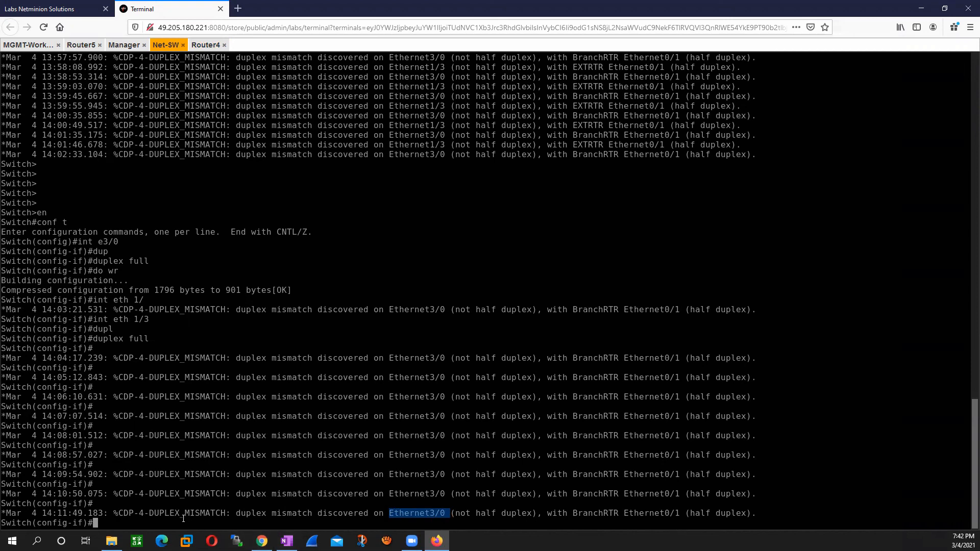
type("int")
right_click(183, 519)
key("Return")
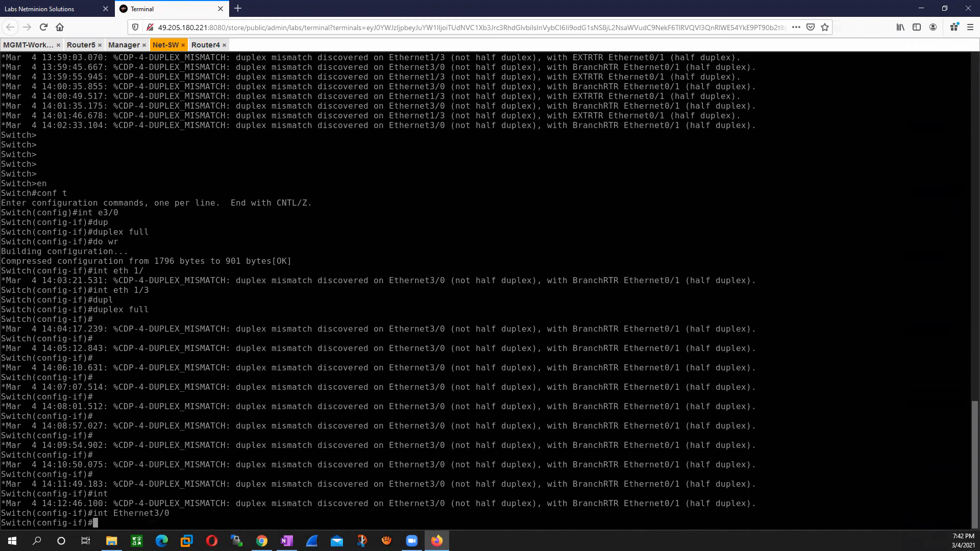
type("duplex full")
key("Return")
type("do s")
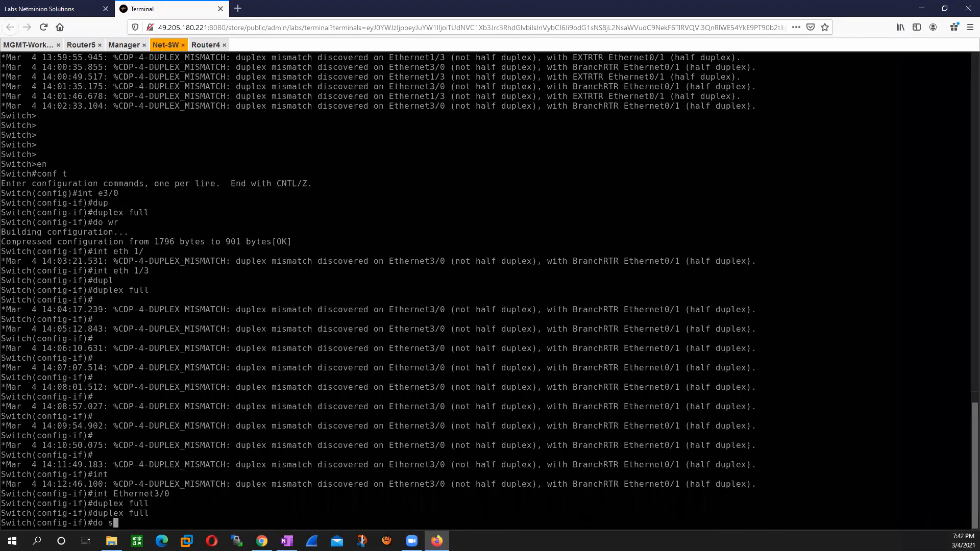
key("BackSpace")
type("wr")
key("Return")
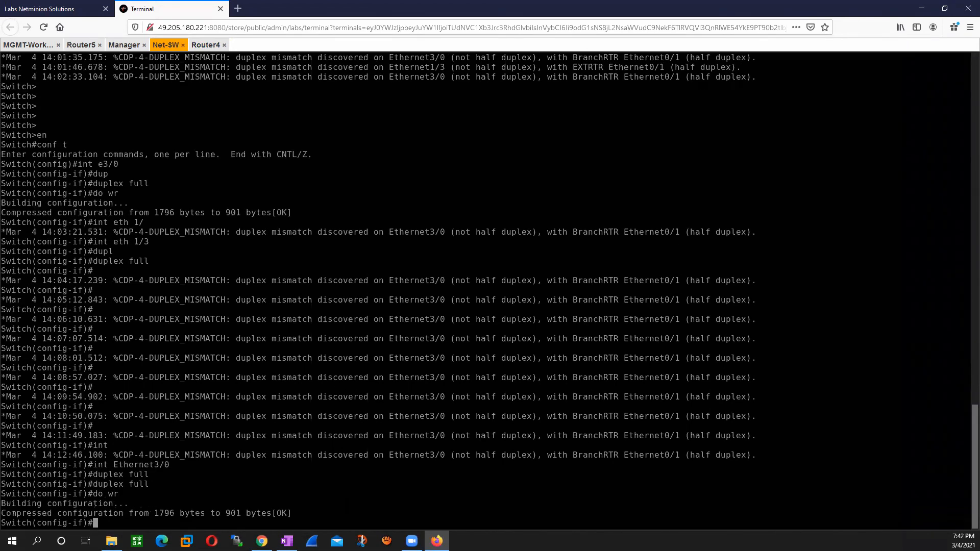
Step: Set the switch's interface Ethernet0/1 to full duplex and save the configuration with do wr
type("int")
left_click_drag(686, 454, 626, 453)
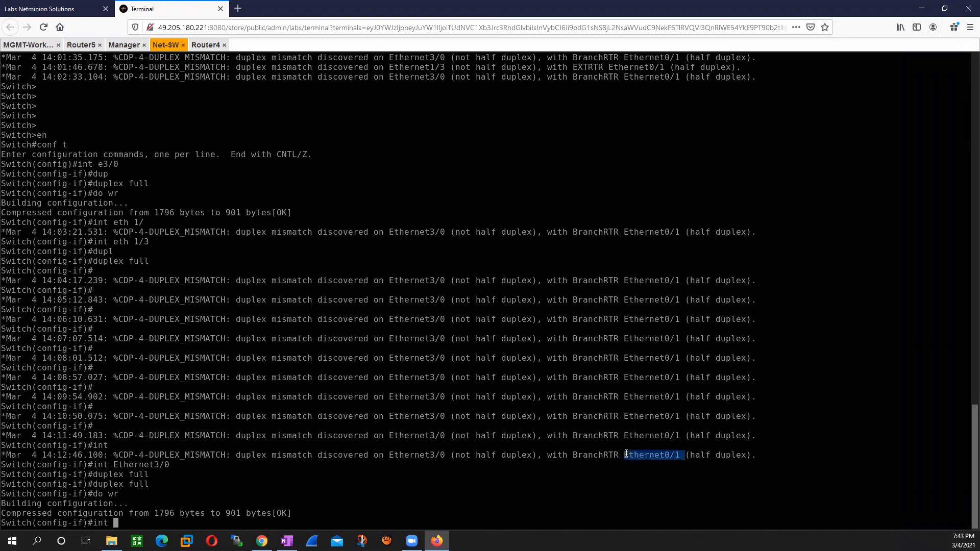
right_click(665, 499)
key("Return")
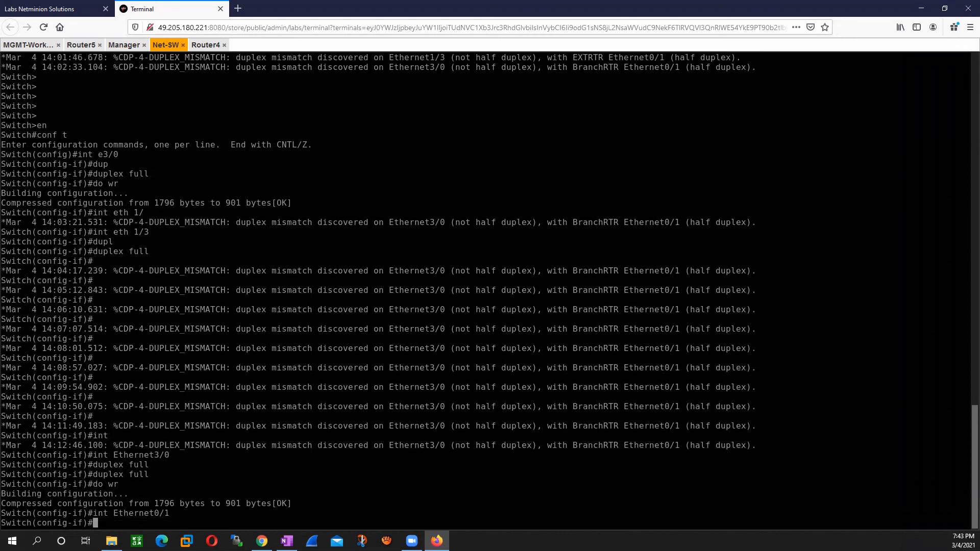
type("duplex full")
key("Return")
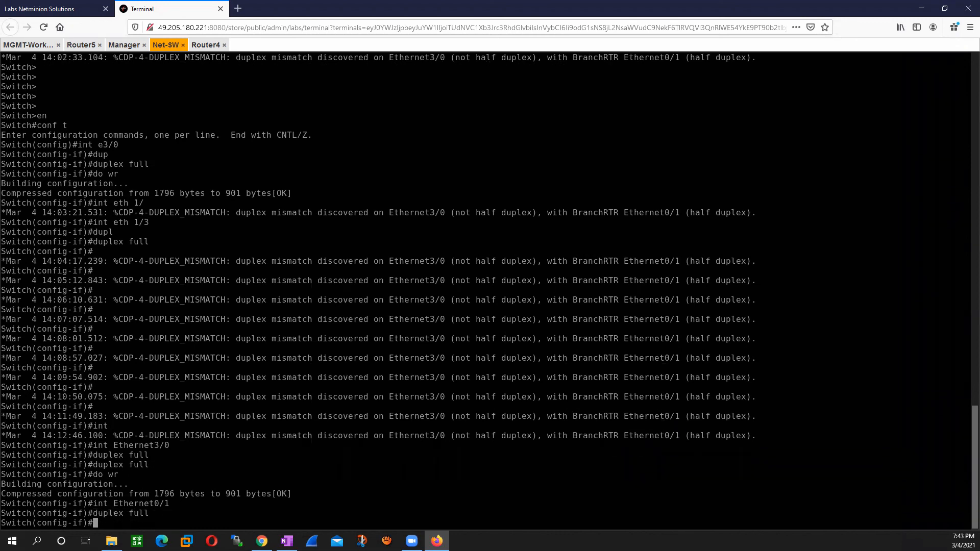
type("do wr")
key("Return")
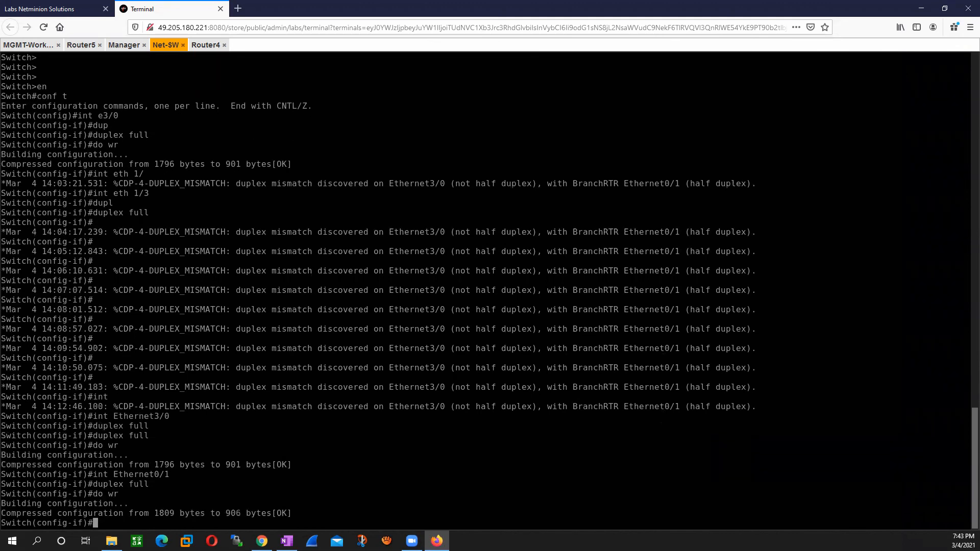
Step: Return to Router4, exit global configuration mode, and rerun telnet 100.0.0.15 80 to test the published host
left_click(204, 45)
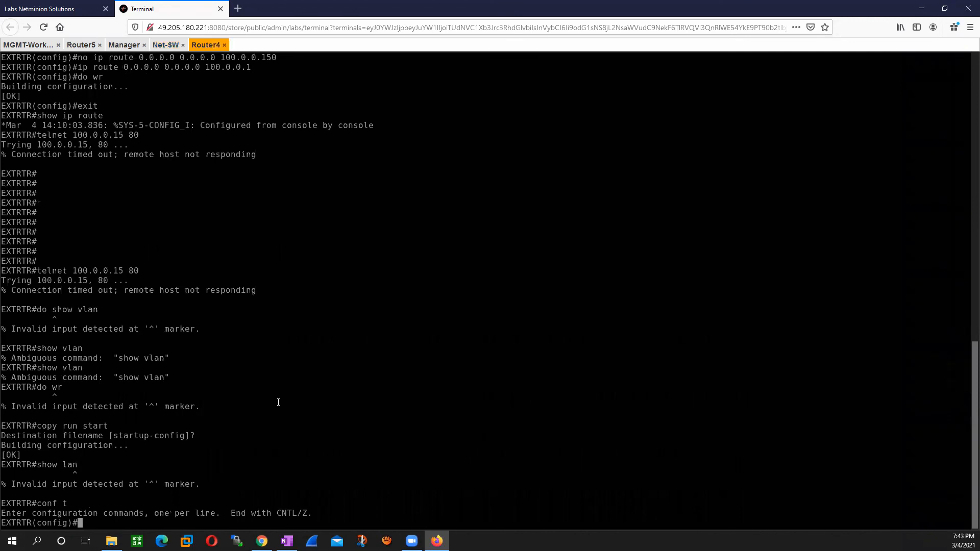
type("exit")
key("Return")
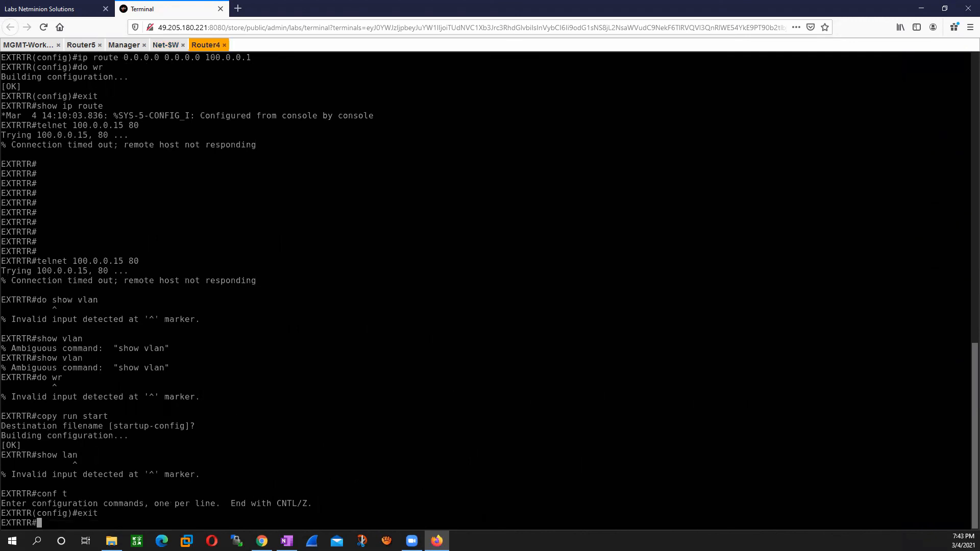
key("Up")
key("Up")
key("Up")
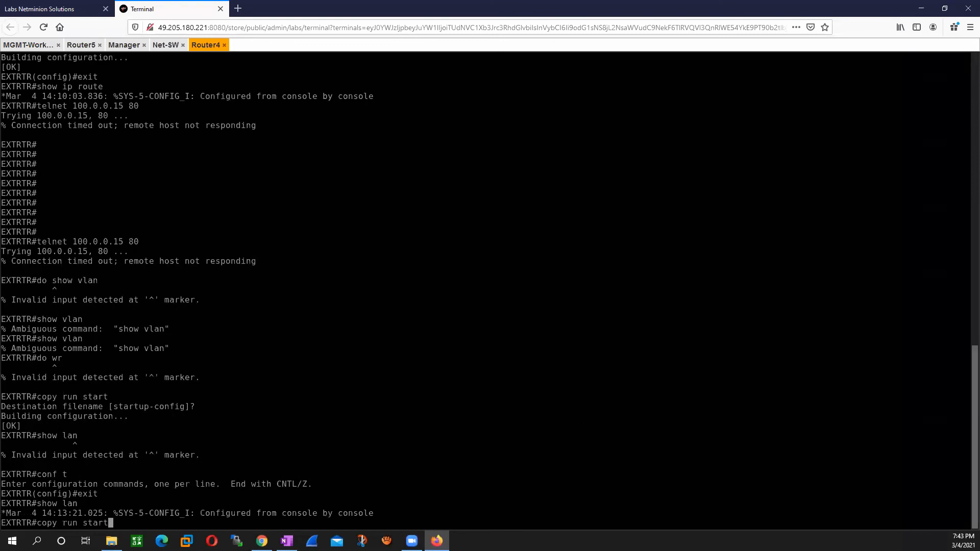
key("Up")
key("Up")
key("Up")
key("Up")
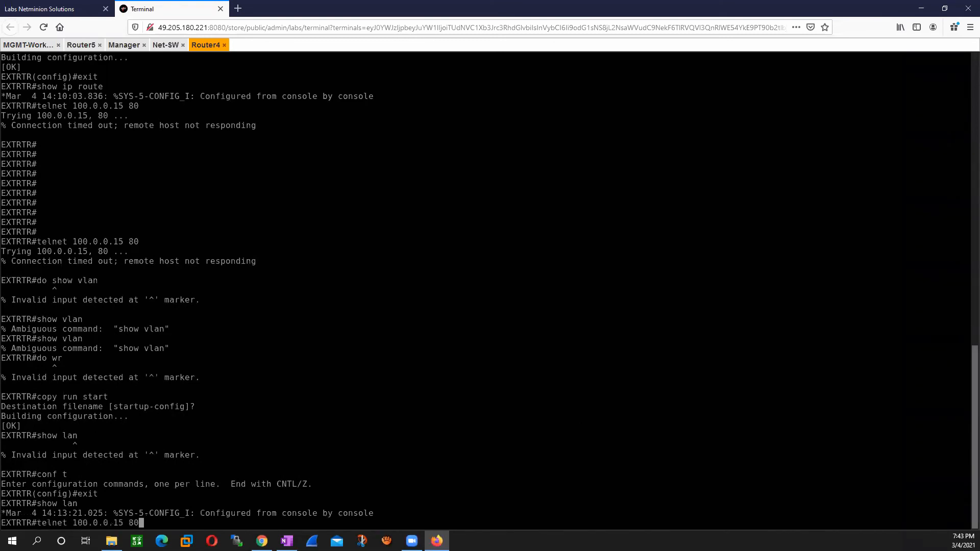
key("Return")
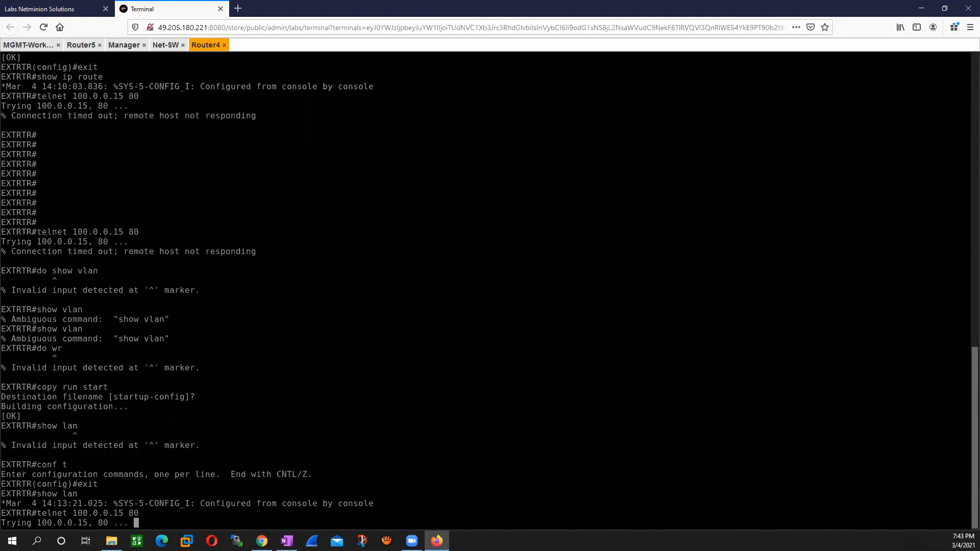
Step: Switch to SmartConsole on MGMT-Workstation and repeat the src:100.0.0.10 log query several times to check for the new telnet traffic
left_click(26, 44)
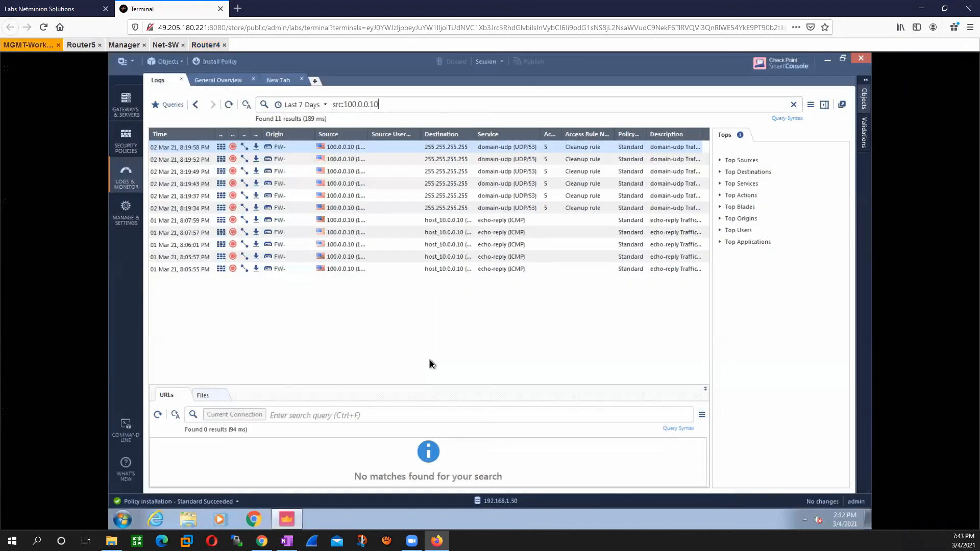
key("Return")
key("Return")
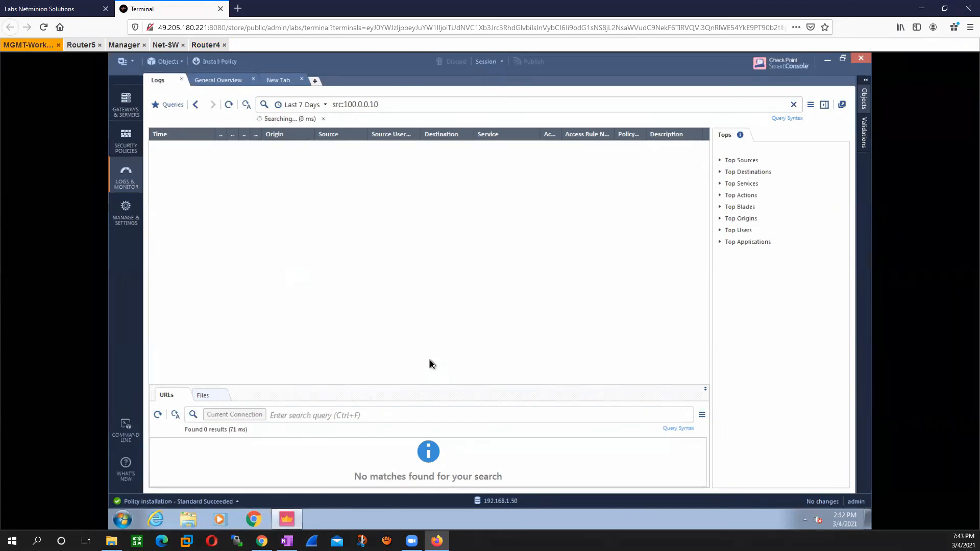
key("Return")
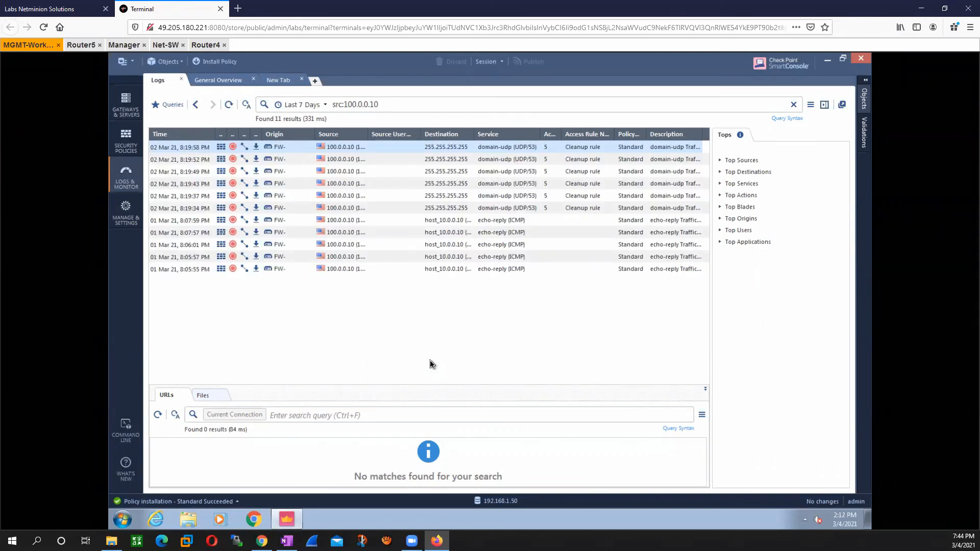
key("Return")
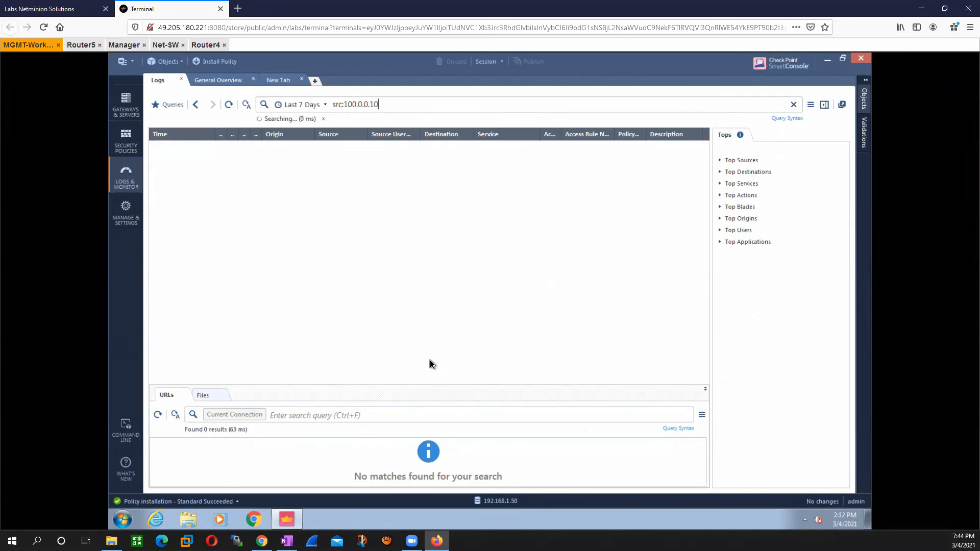
key("Return")
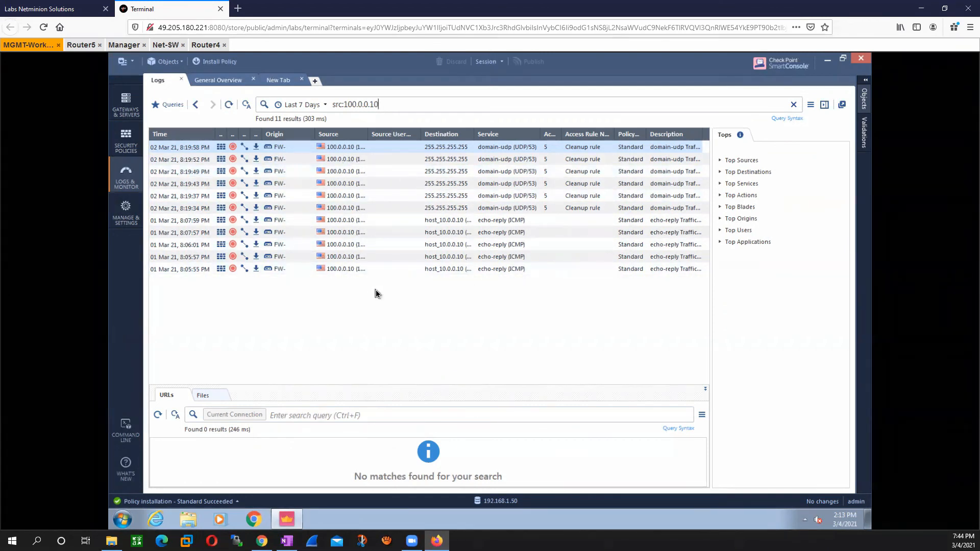
Step: Open the Security Policies view in SmartConsole
left_click(122, 143)
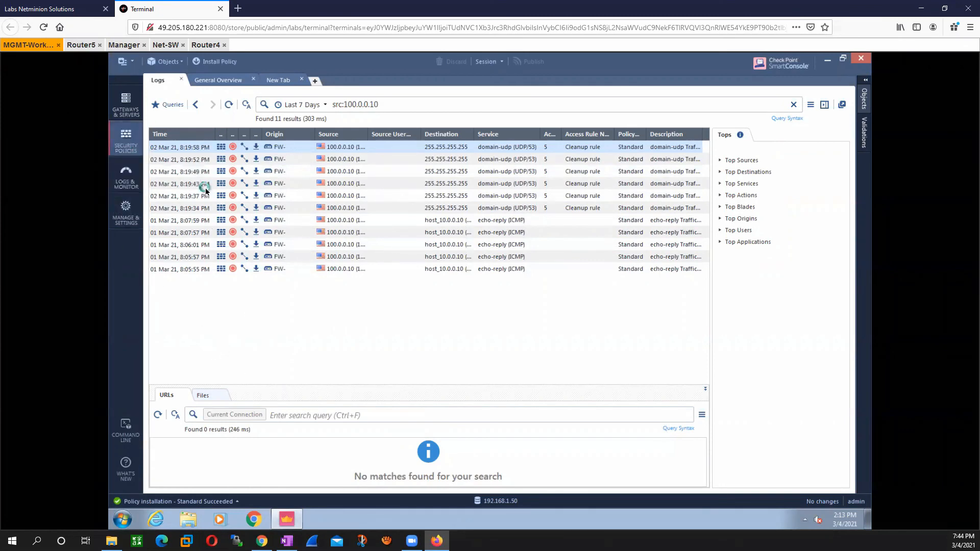